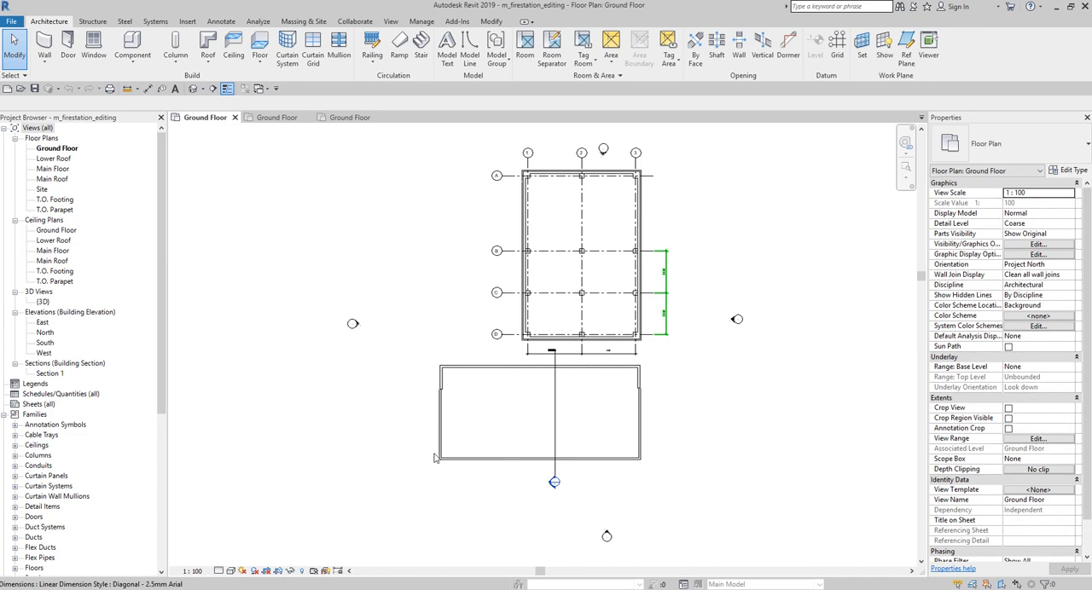
Step: Copy the lower building's south Exterior - Siding wall 6000 mm north into the interior, with the movement constrained
key(Escape)
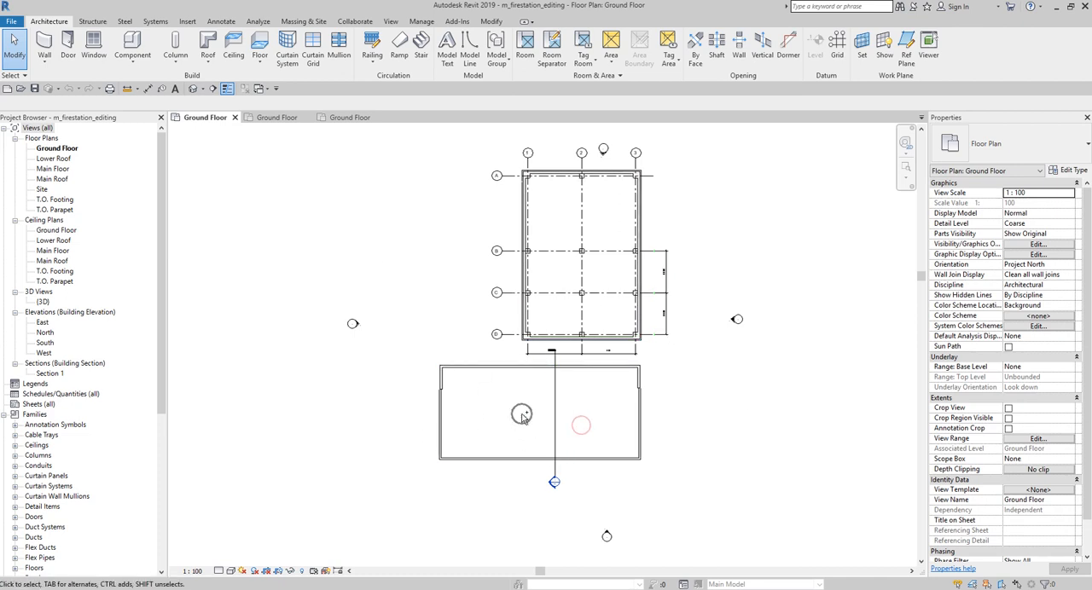
scroll(538, 334, up, 4)
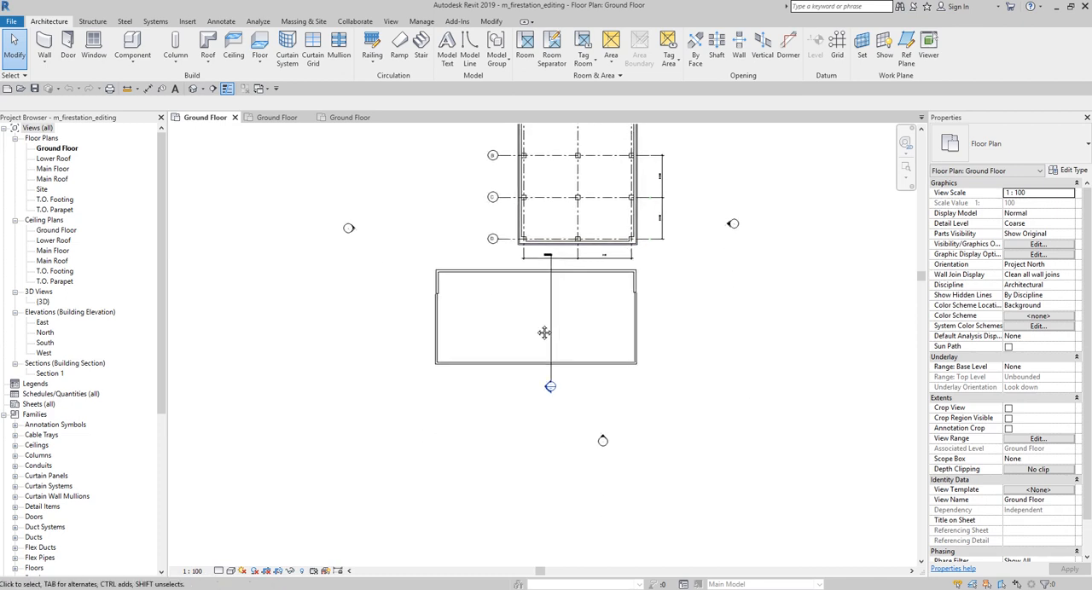
middle_drag(537, 334, 555, 349)
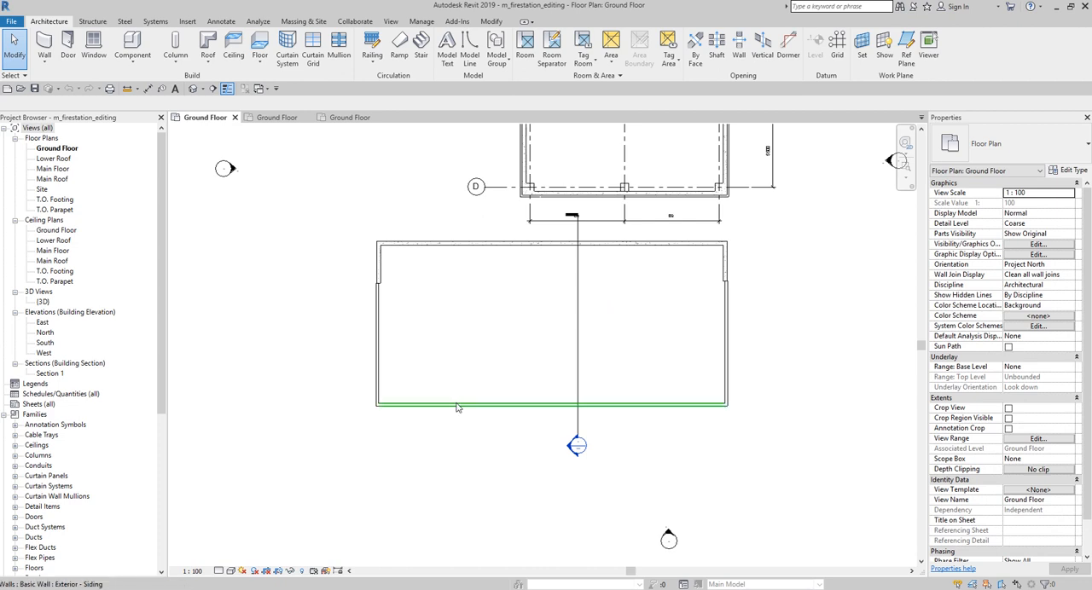
scroll(601, 408, up, 3)
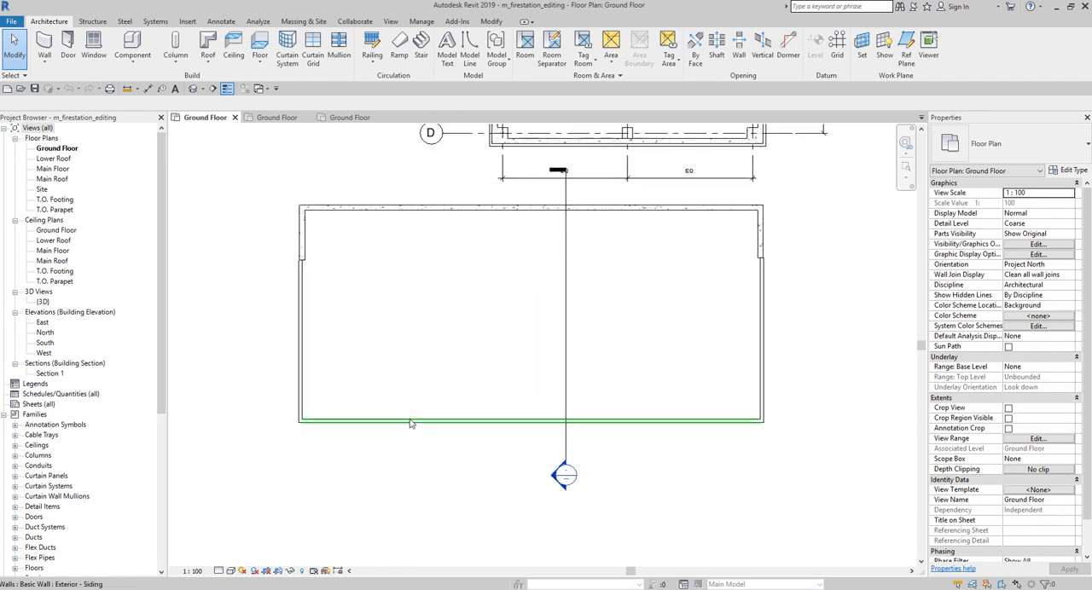
click(410, 421)
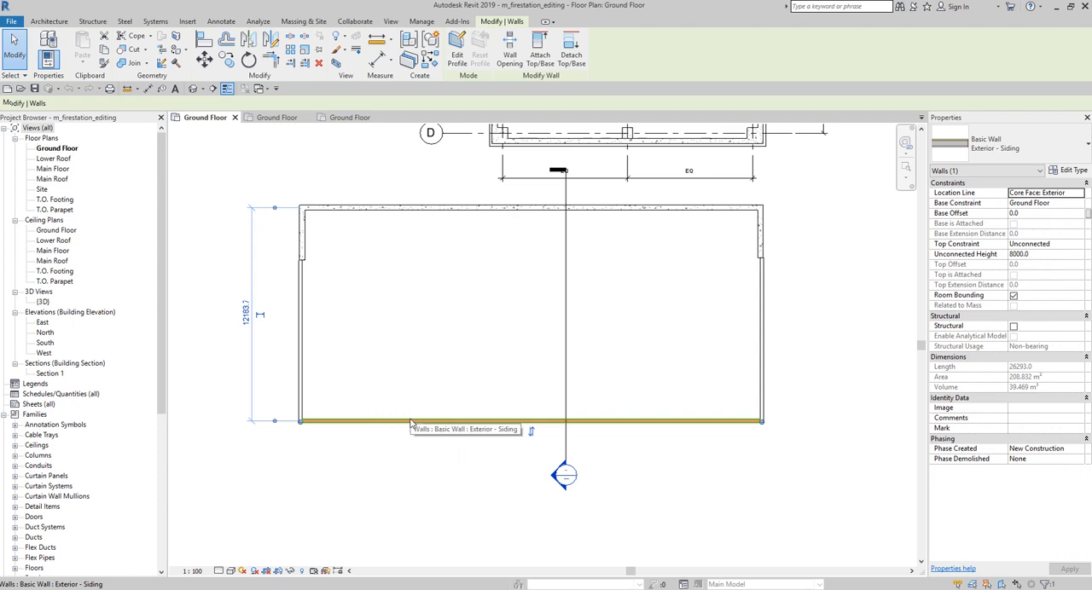
key(ctrl)
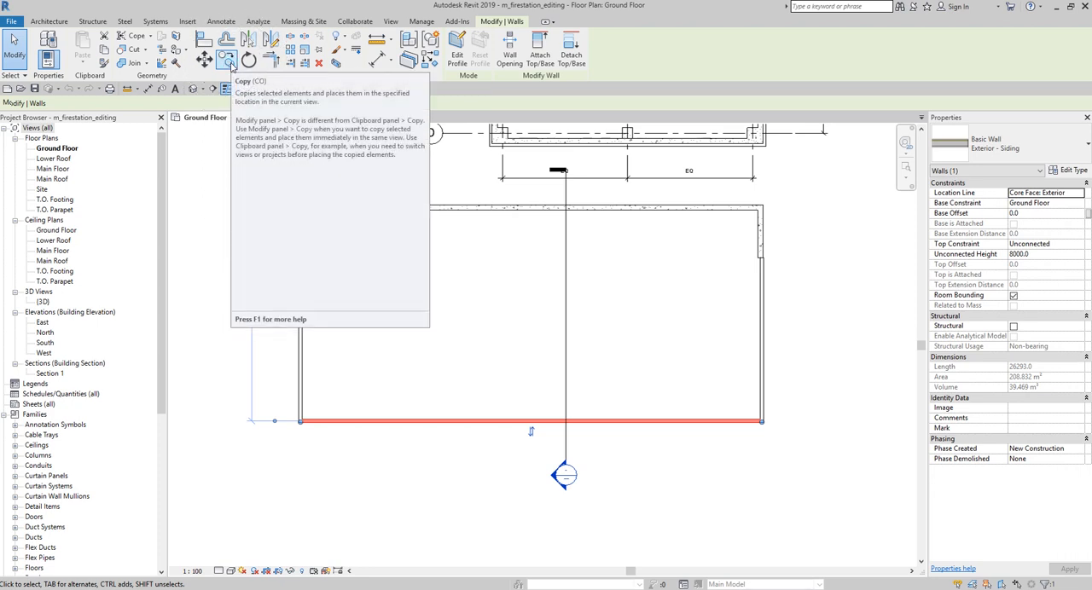
click(231, 66)
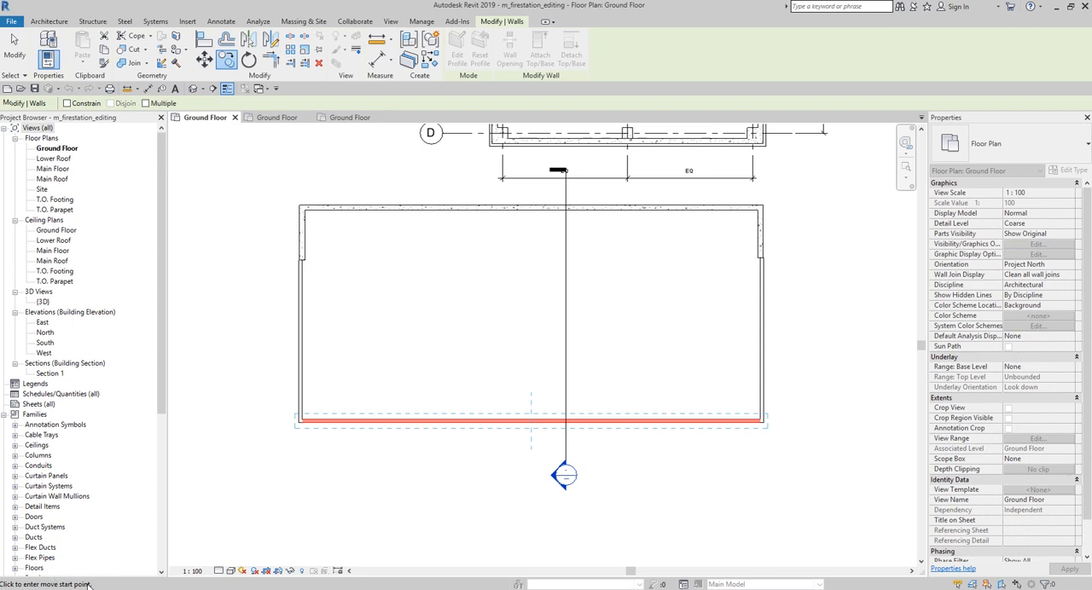
click(341, 403)
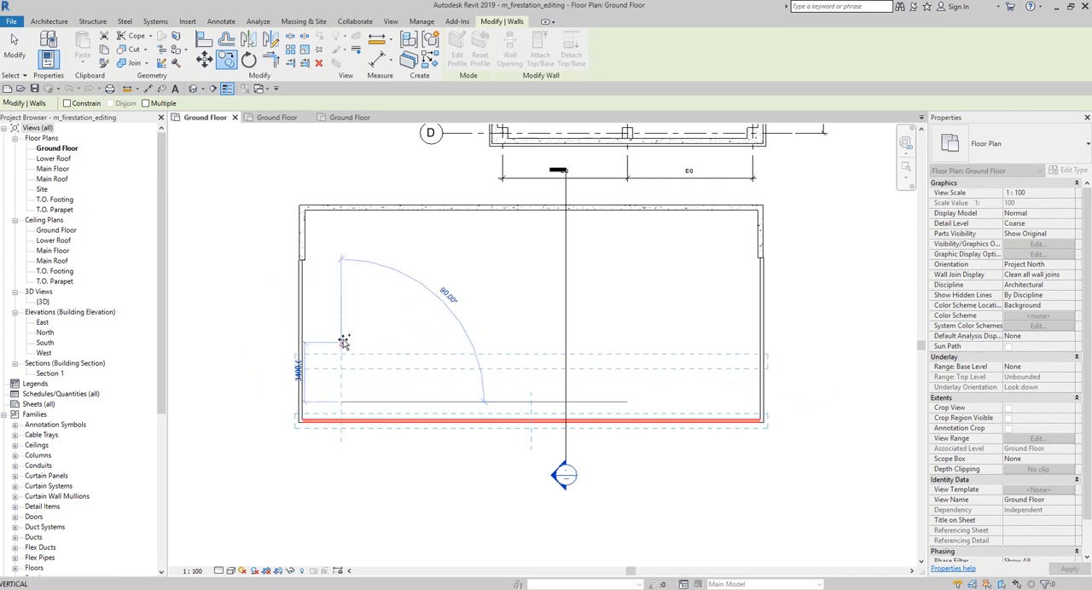
click(66, 103)
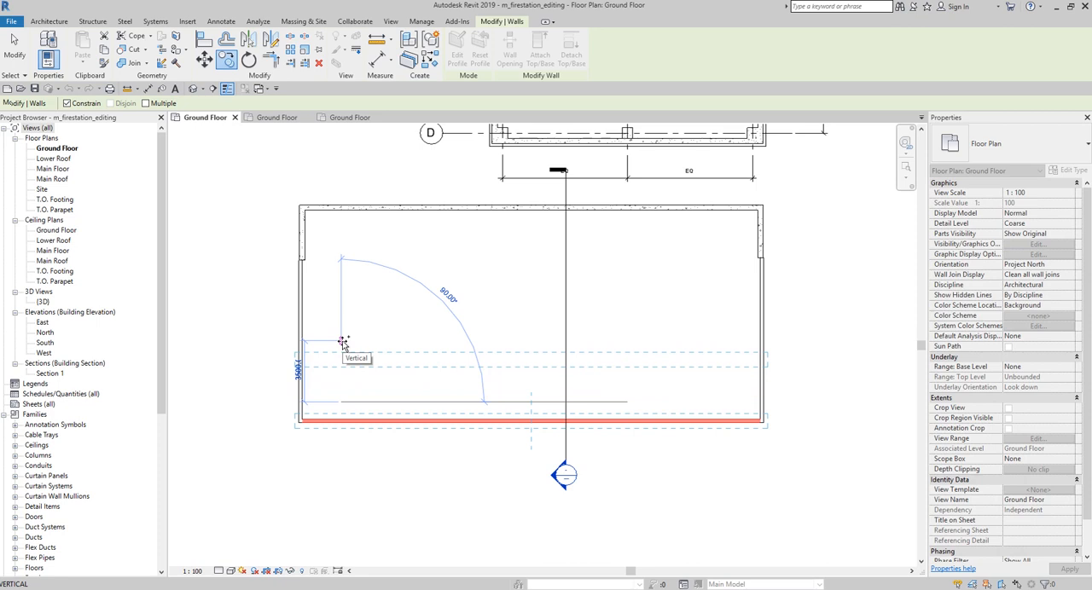
text(6000)
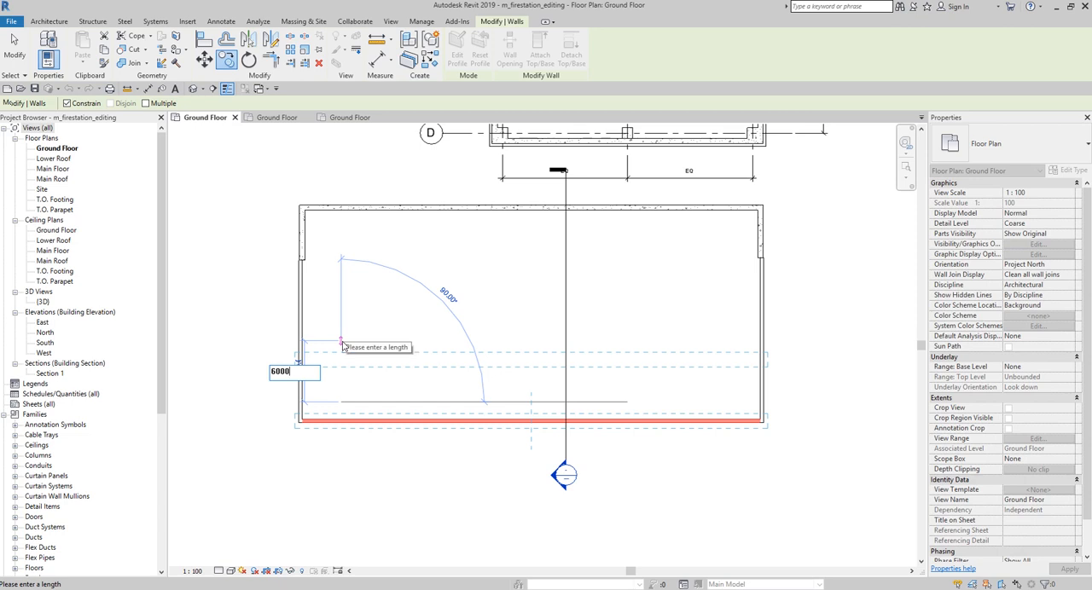
key(Return)
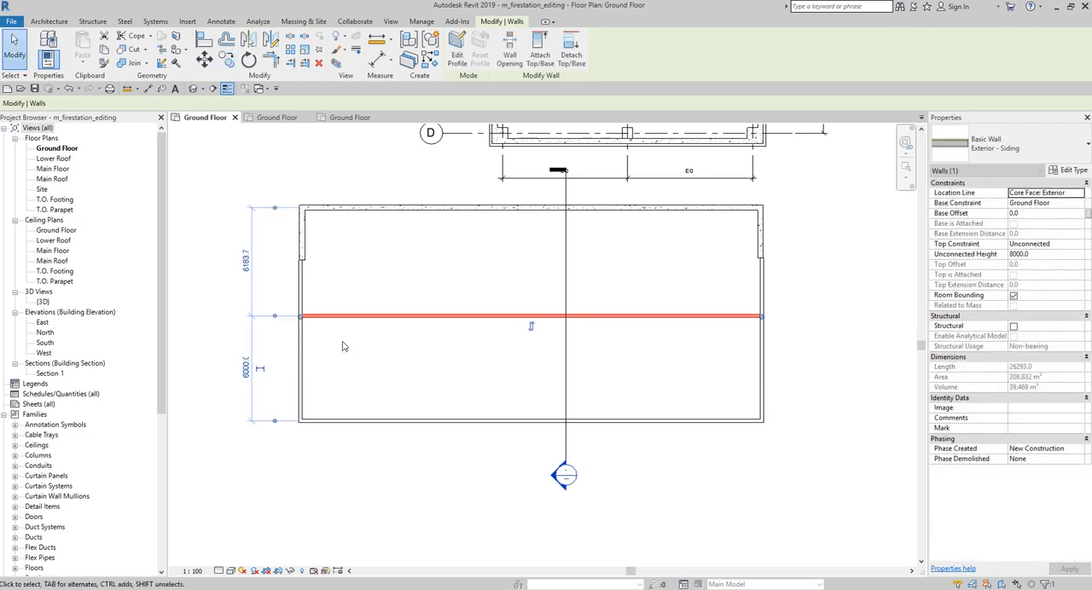
click(413, 328)
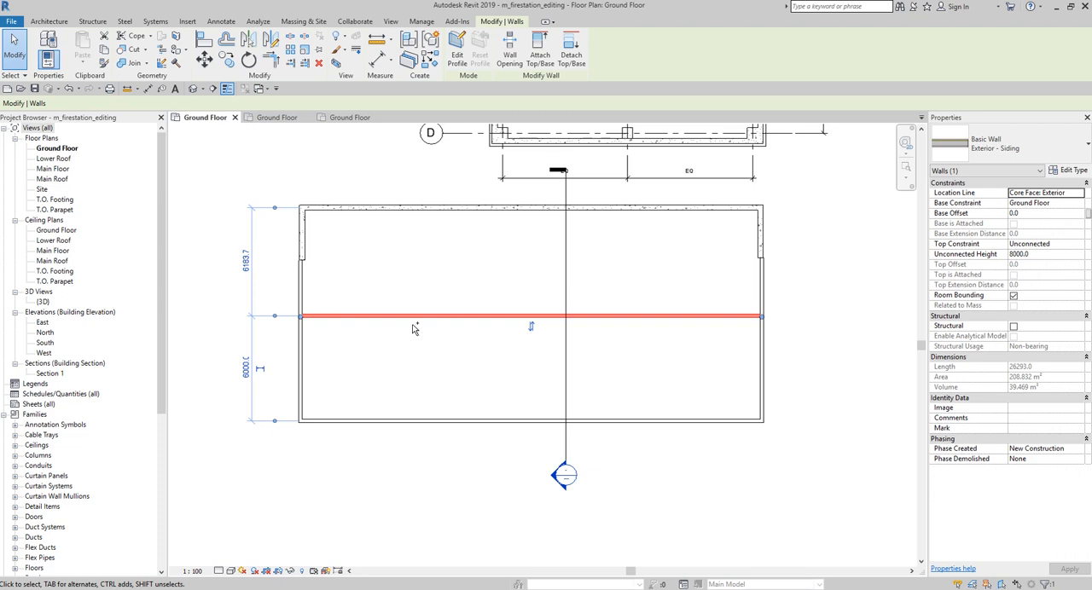
click(354, 364)
Step: Copy the lower building's west Exterior - Siding wall 3600 mm east into the interior, with the movement constrained
scroll(307, 385, up, 2)
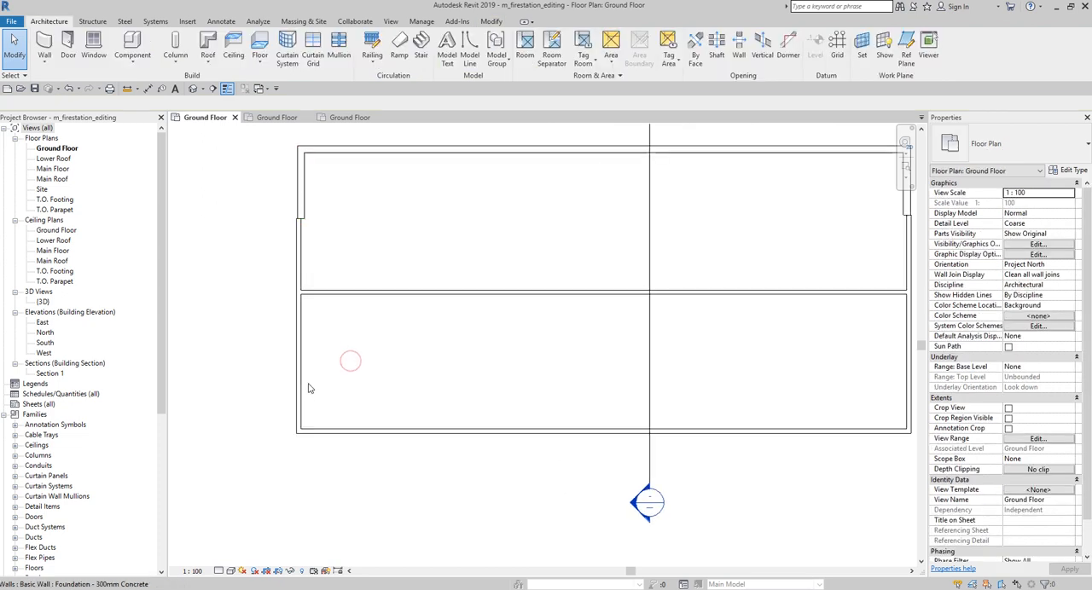
click(302, 386)
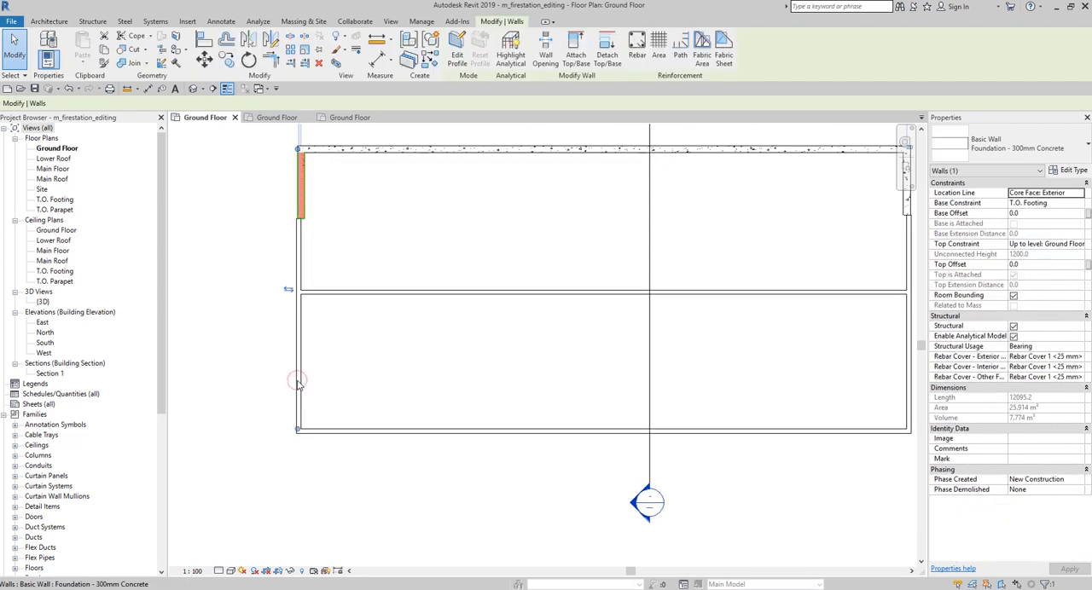
click(246, 375)
click(301, 382)
click(271, 373)
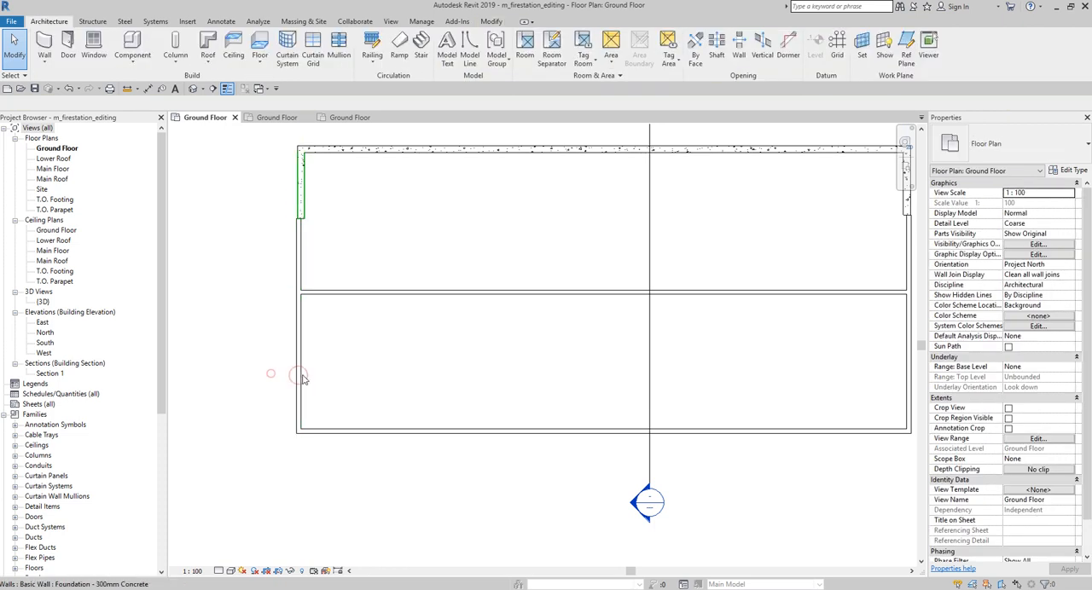
click(296, 382)
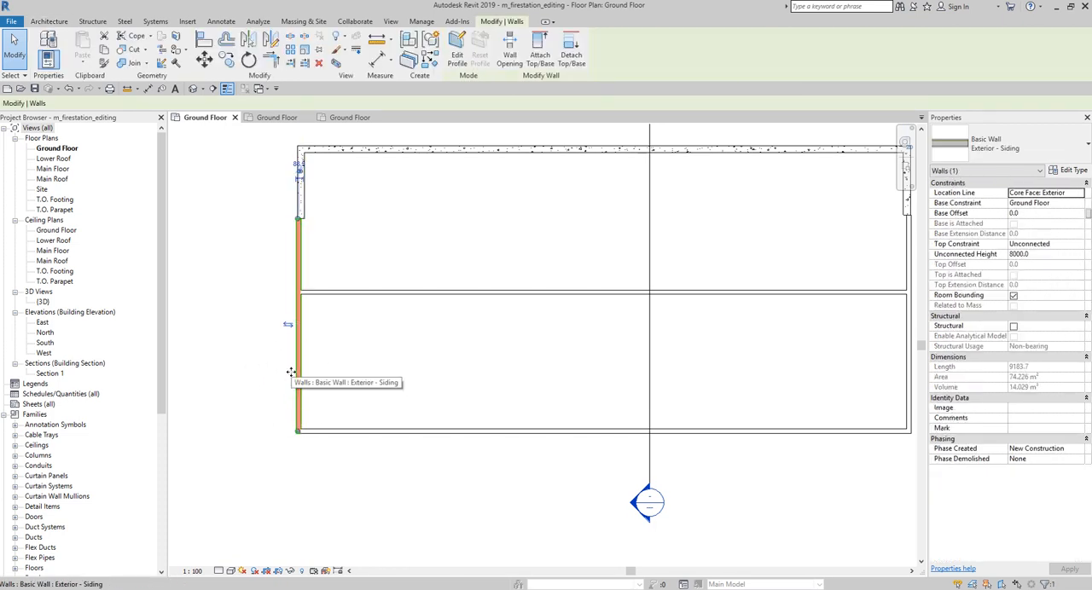
click(226, 60)
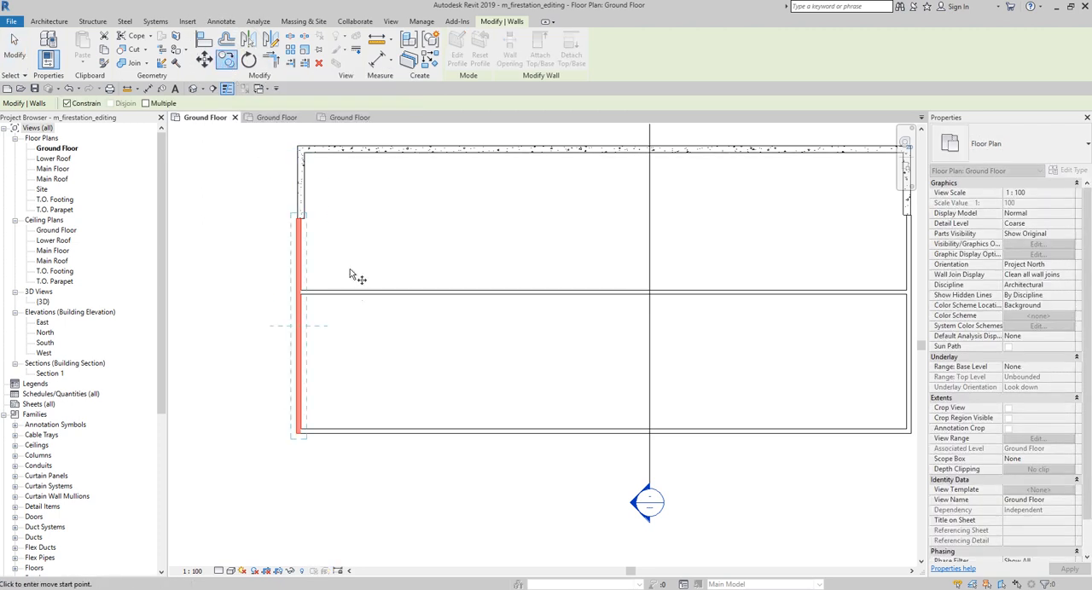
click(311, 350)
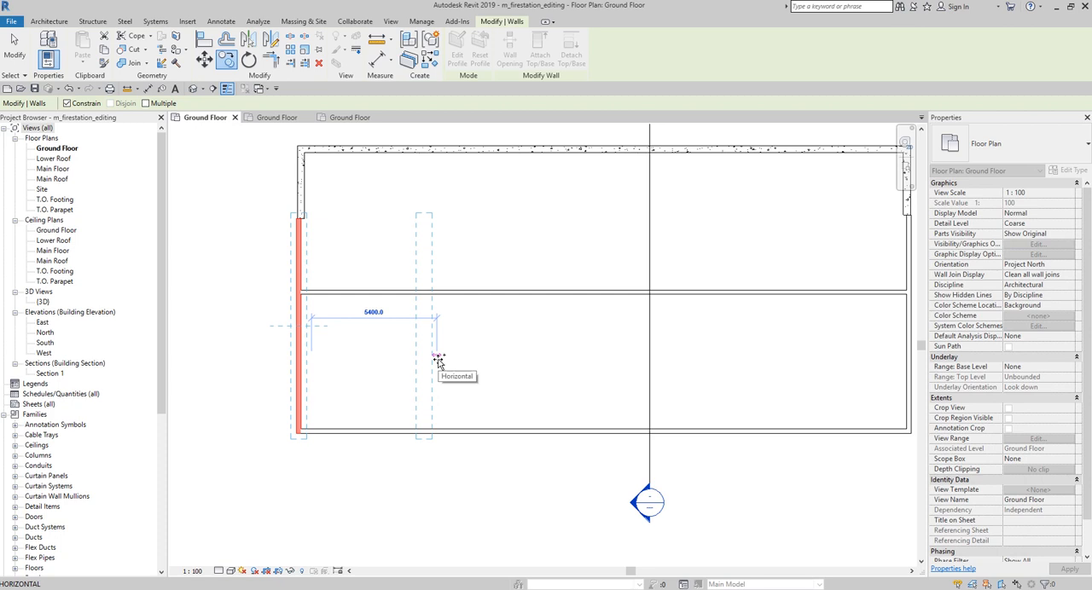
text(3600)
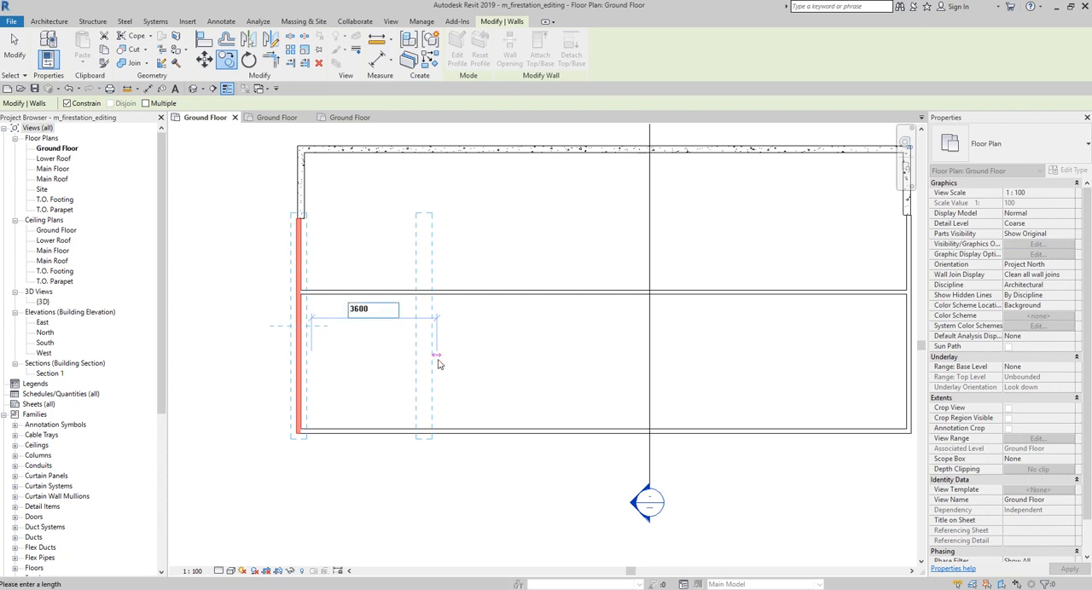
key(Return)
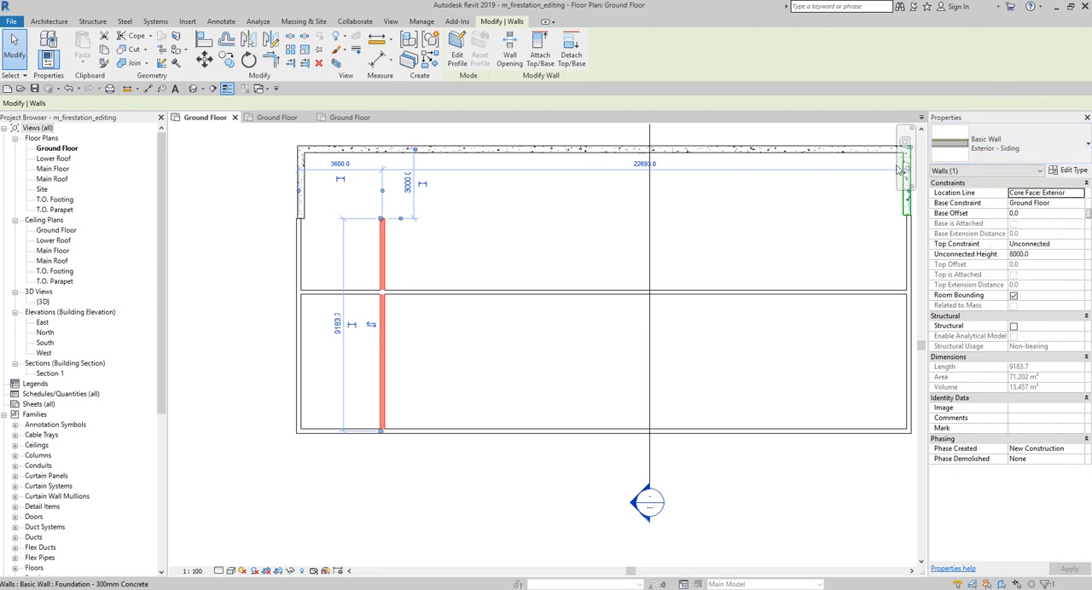
click(388, 358)
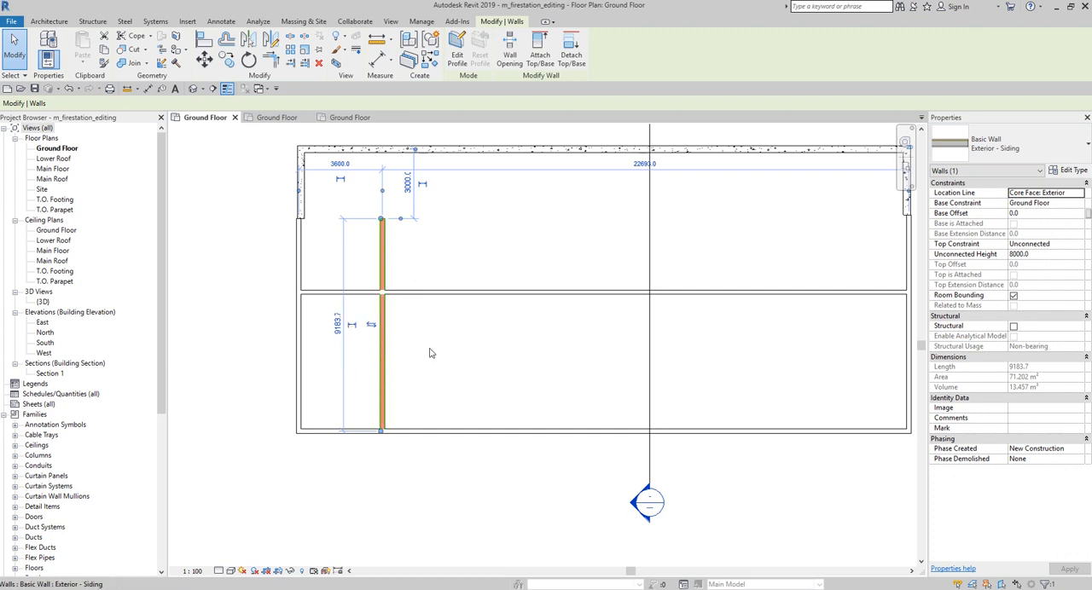
click(11, 41)
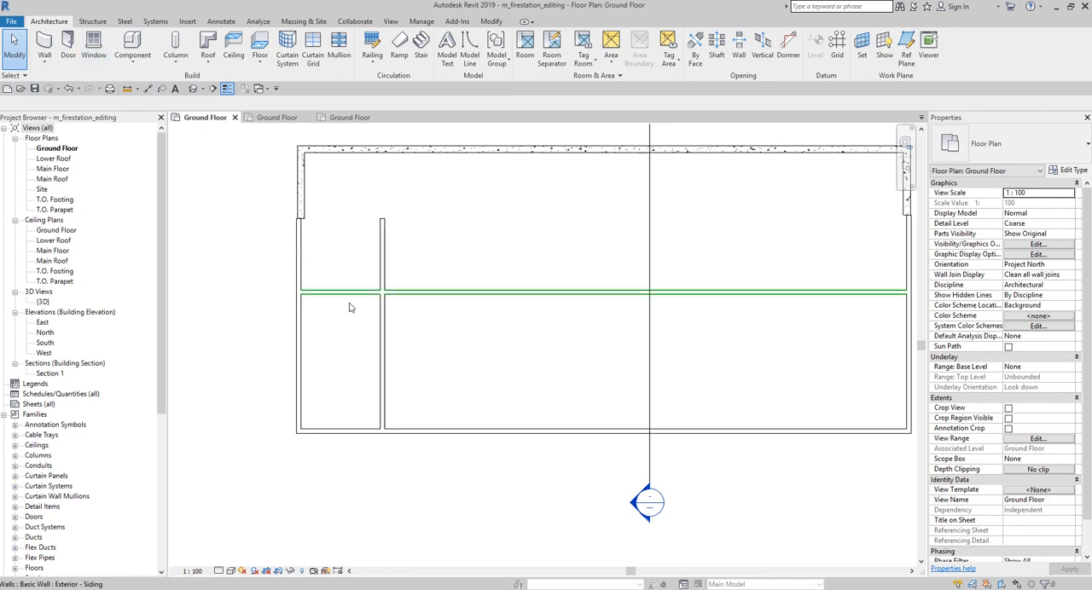
Step: Change the copied vertical interior wall's type to Interior - 123mm Partition (1-hr)
click(381, 338)
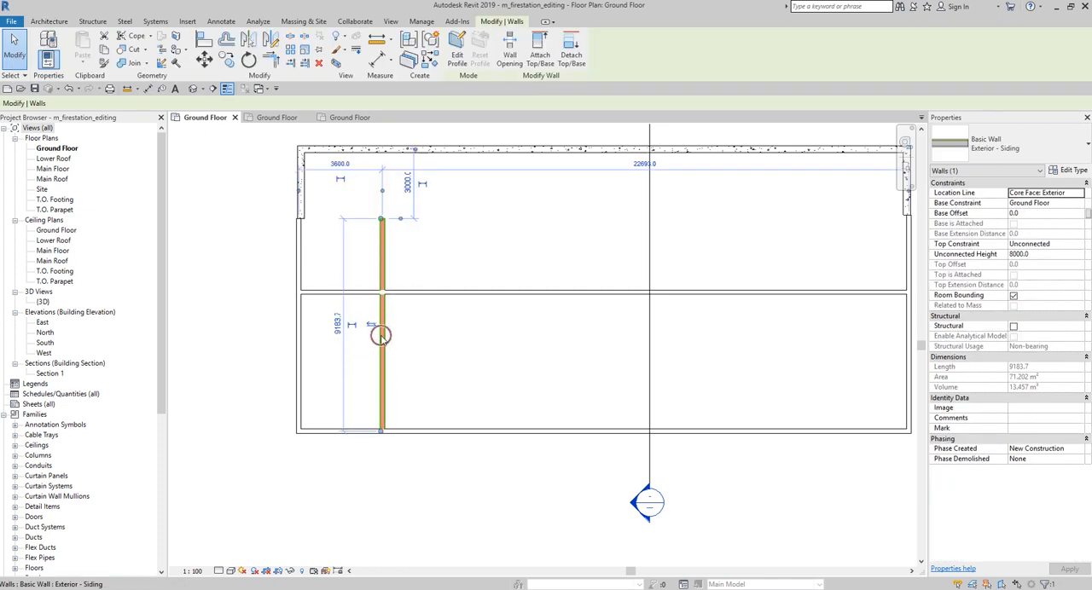
click(1020, 151)
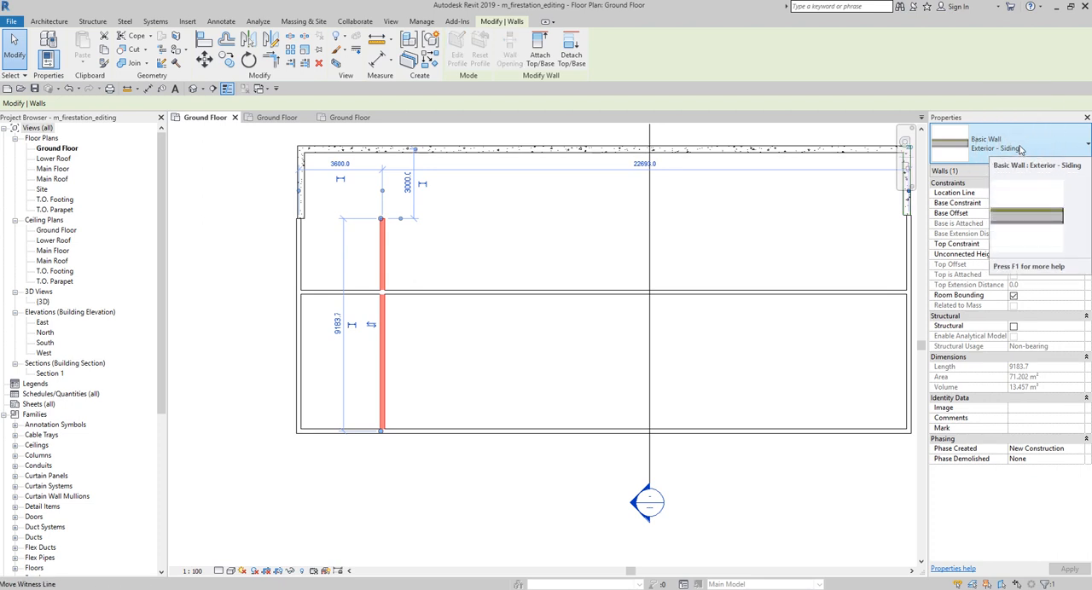
click(1020, 149)
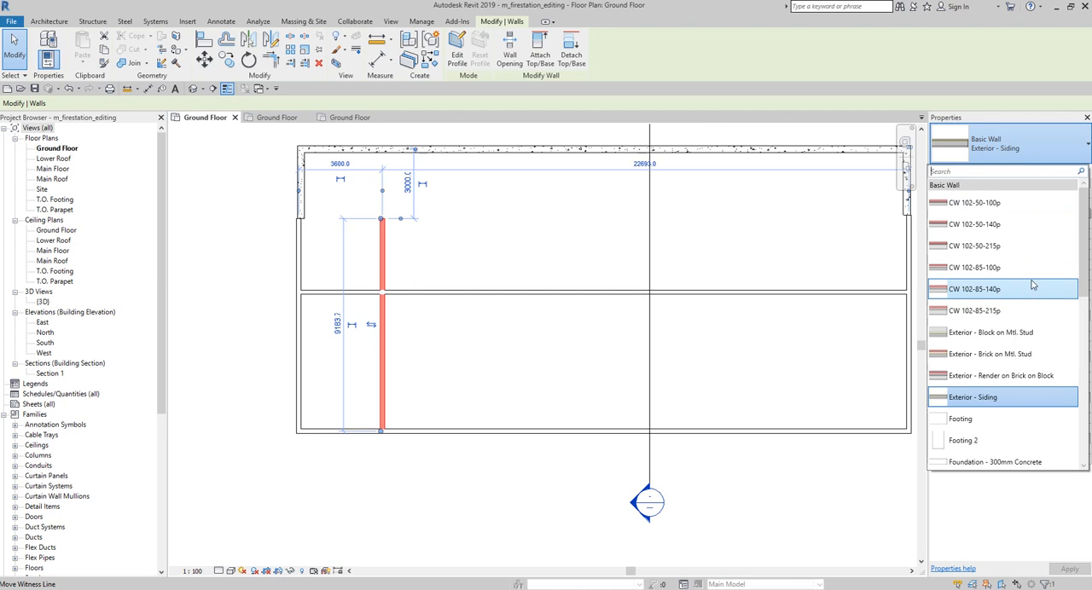
scroll(1015, 290, down, 3)
scroll(1015, 290, down, 3)
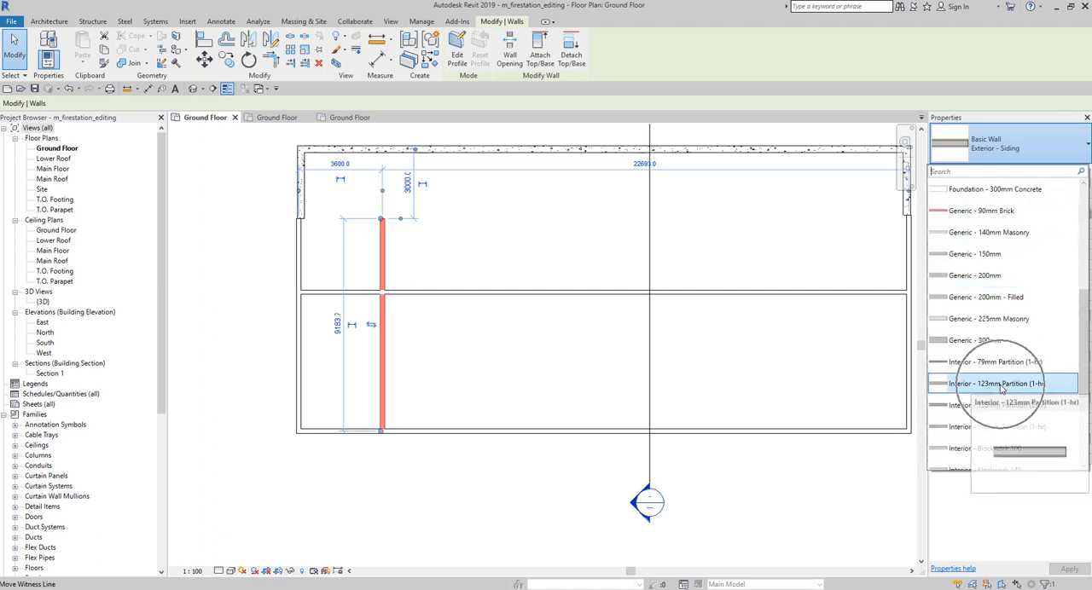
click(1001, 389)
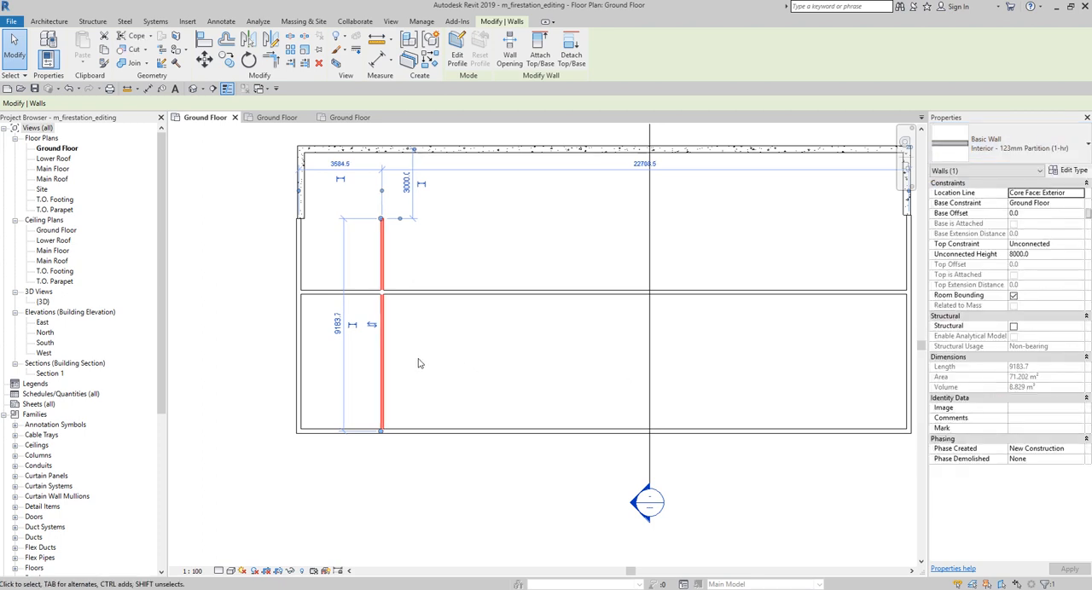
click(392, 346)
Step: Change the copied horizontal interior wall's type to Interior - 123mm Partition (1-hr)
scroll(393, 346, up, 2)
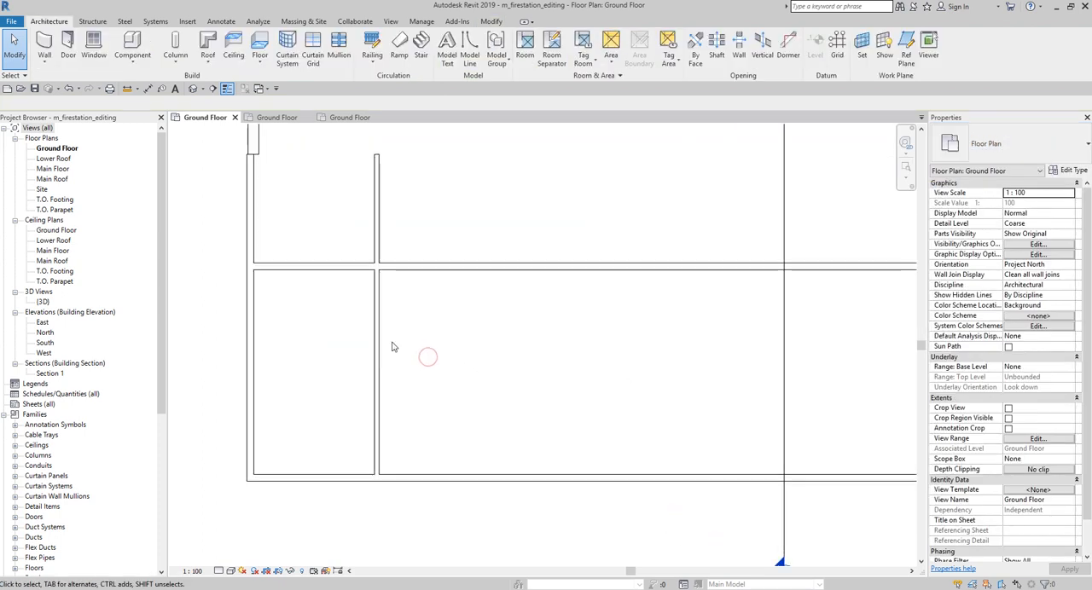
middle_drag(415, 339, 358, 361)
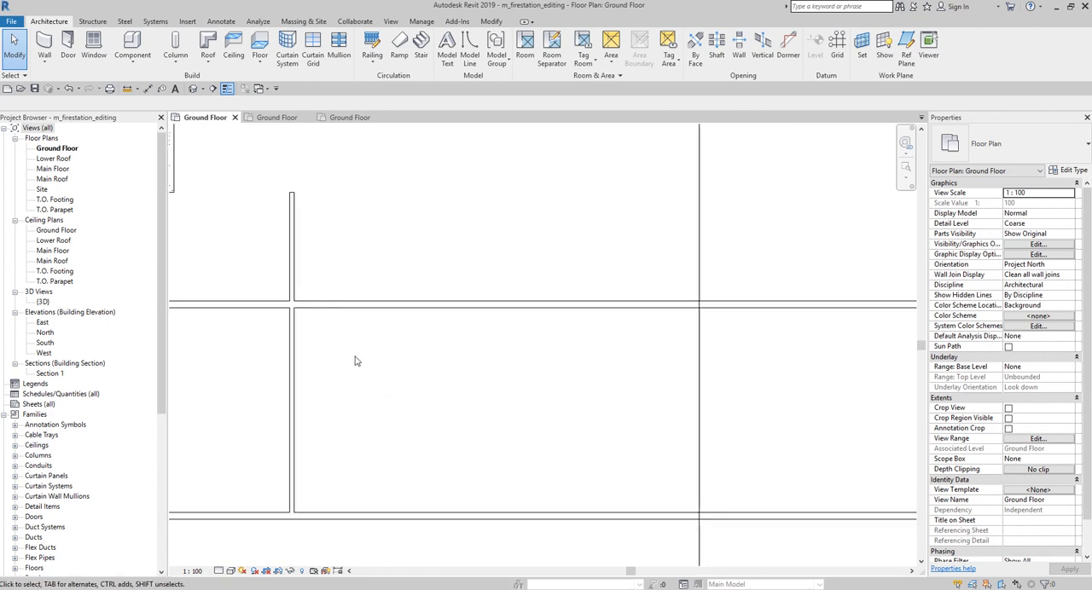
click(377, 312)
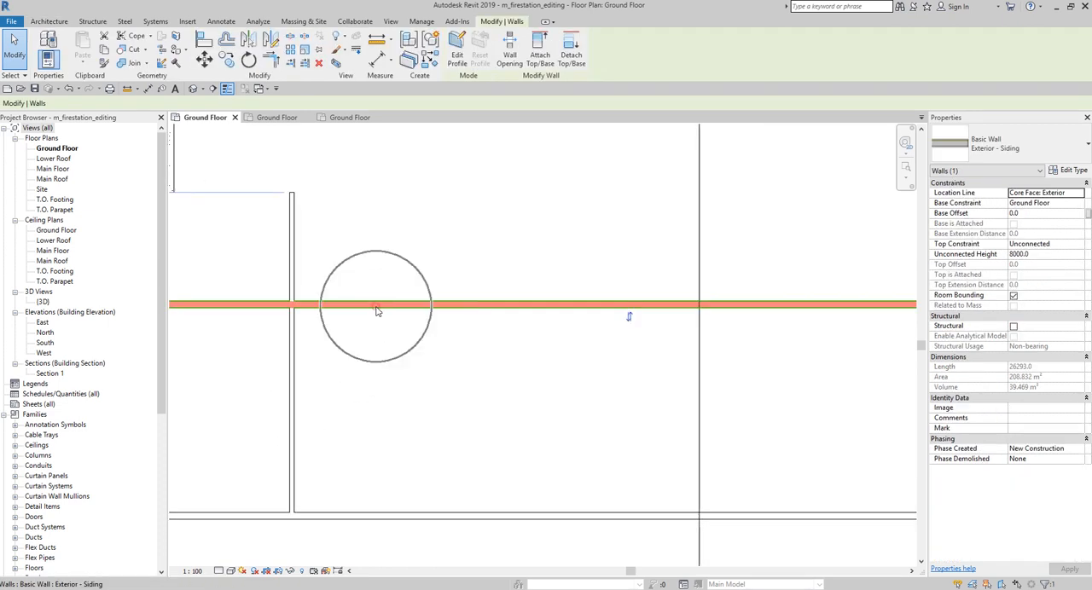
click(1043, 142)
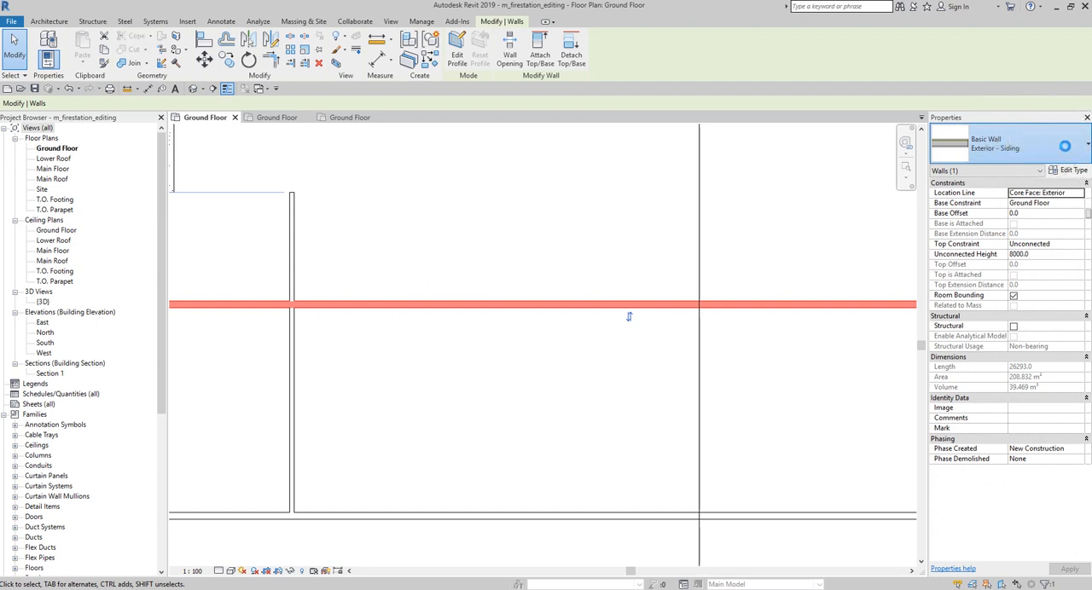
scroll(1028, 276, down, 3)
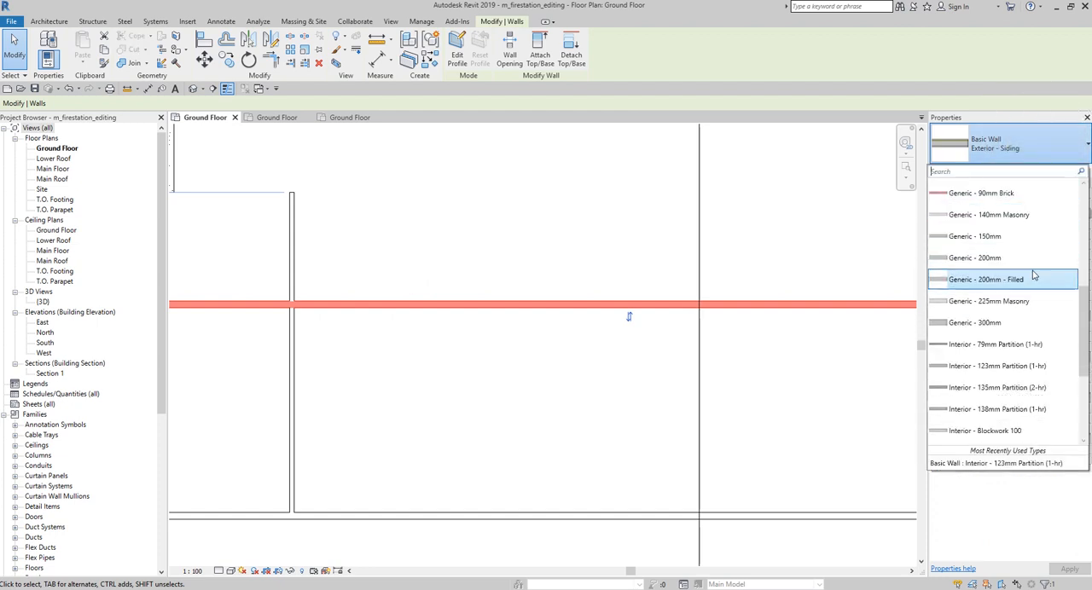
click(988, 366)
click(460, 362)
Step: Offset a copy of the horizontal interior partition 1800 mm to the south using a numerical offset
scroll(463, 361, down, 3)
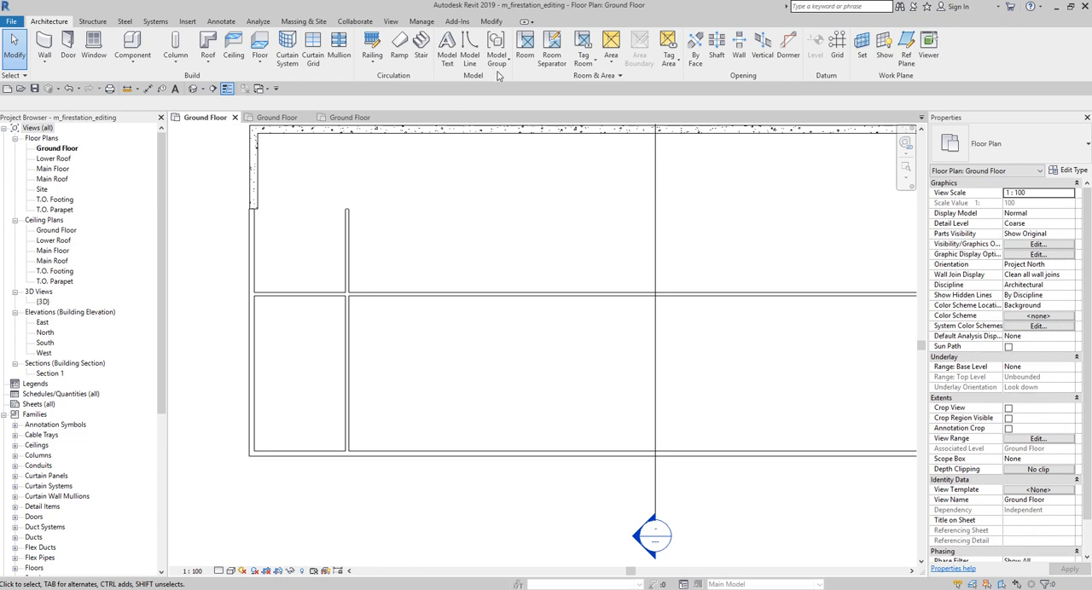
click(491, 23)
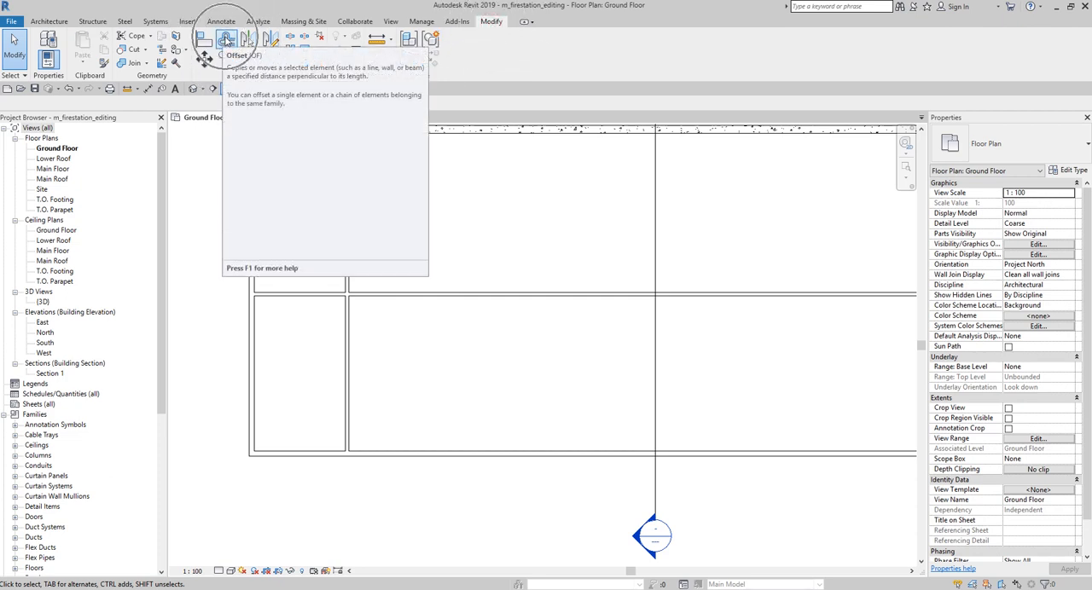
click(225, 39)
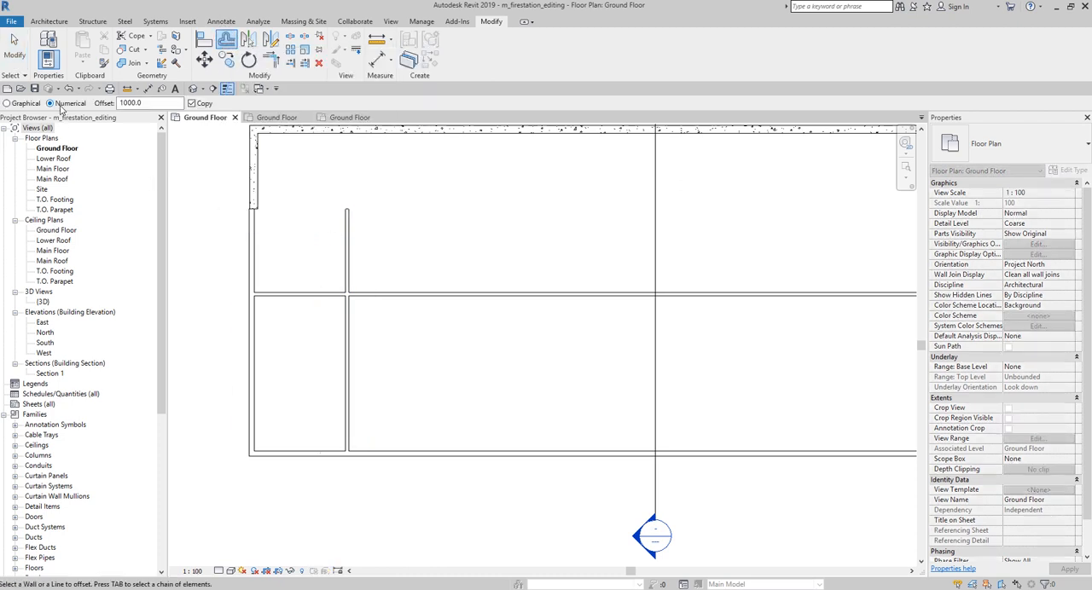
key(ctrl)
key(ctrl)
click(146, 101)
double_click(147, 102)
text(1)
key(Return)
key(ctrl)
key(ctrl)
key(ctrl)
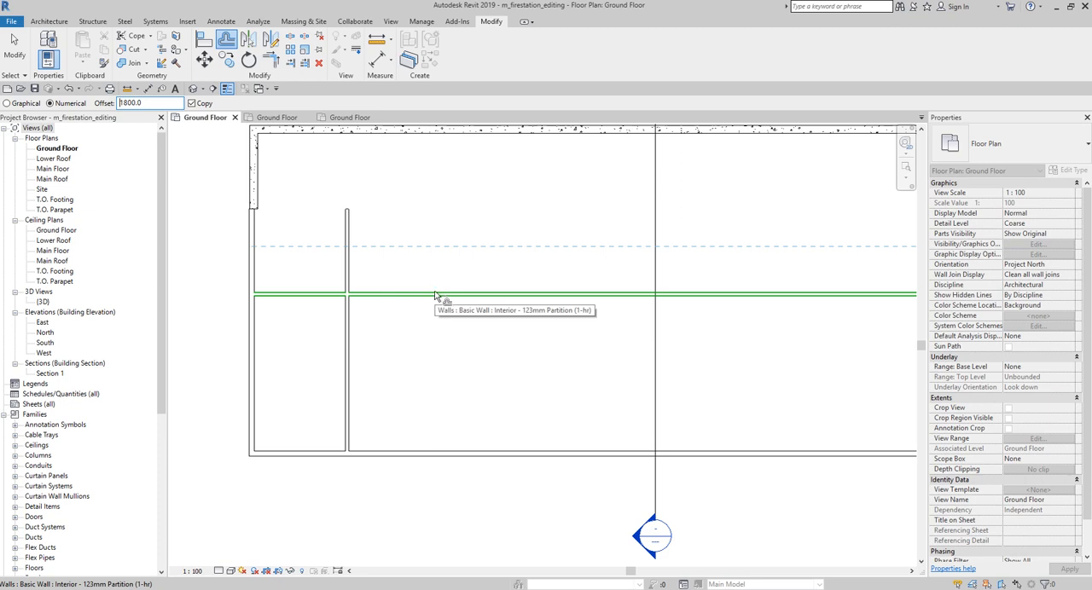
click(433, 305)
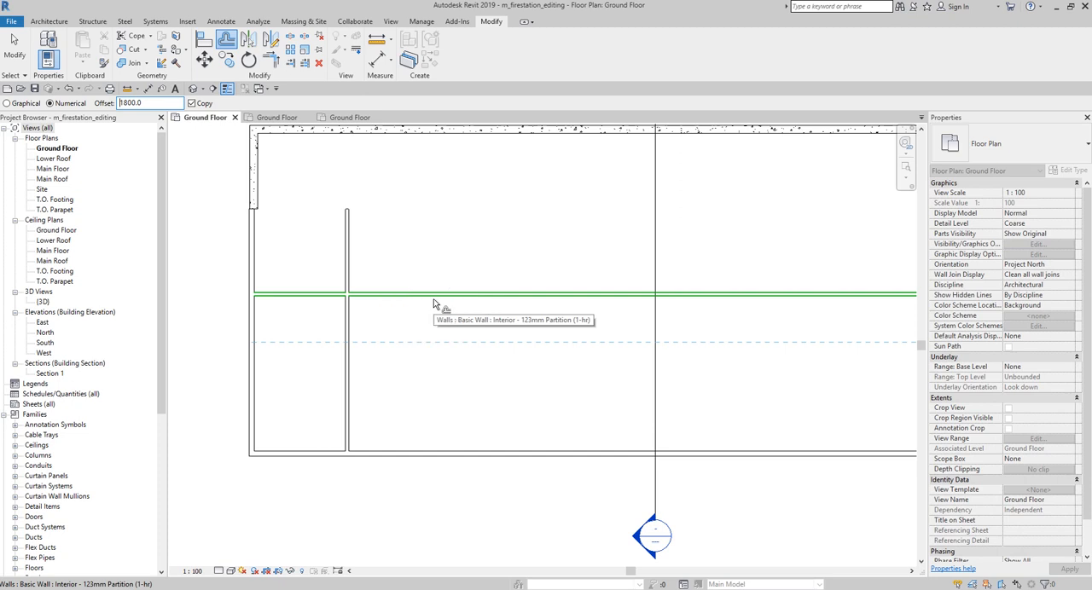
click(433, 305)
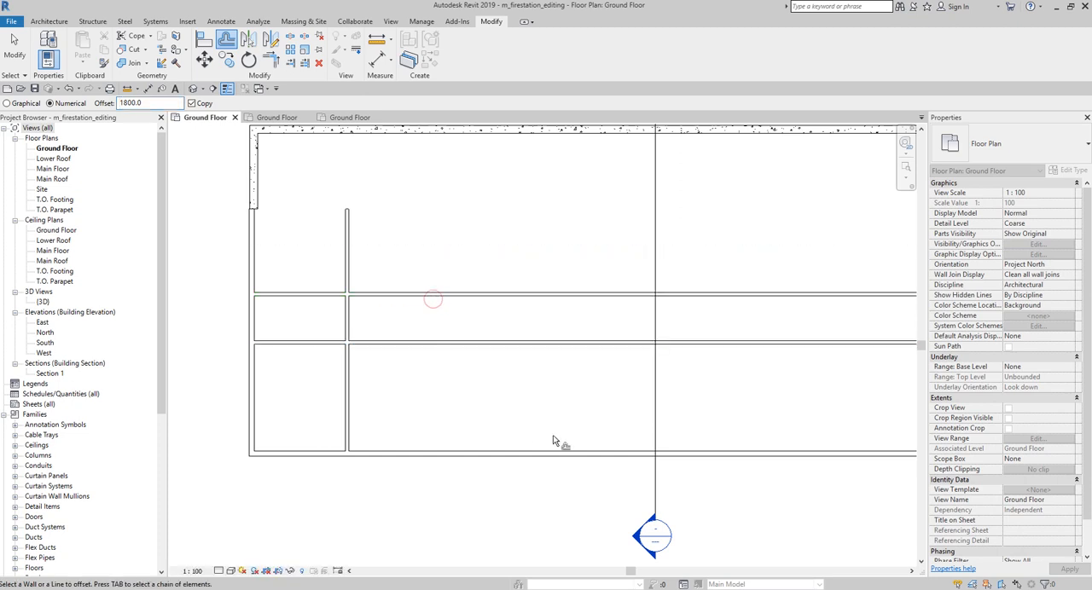
middle_drag(507, 430, 450, 395)
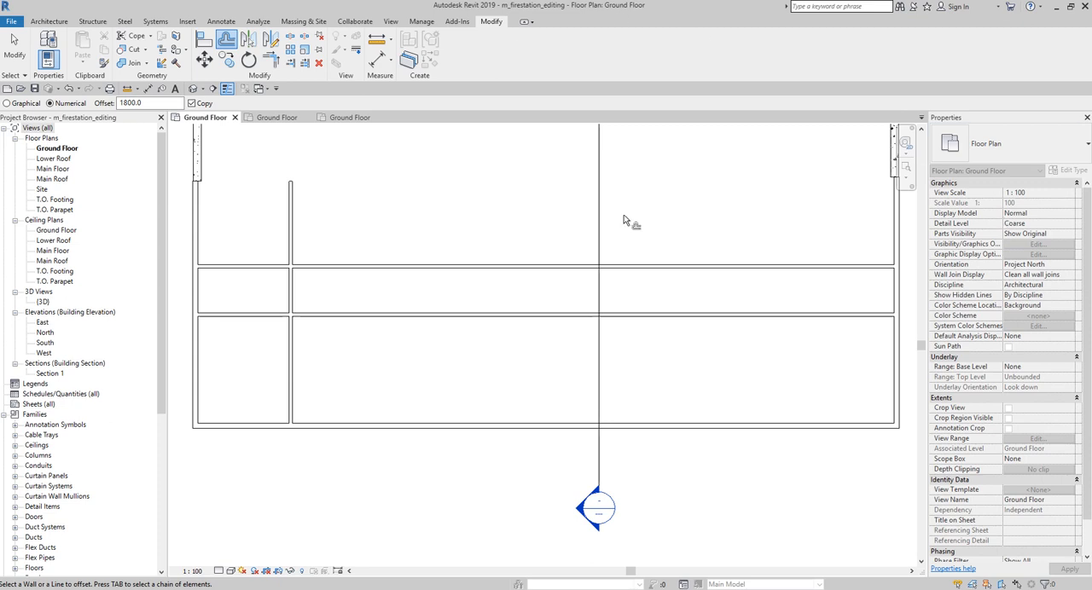
click(13, 51)
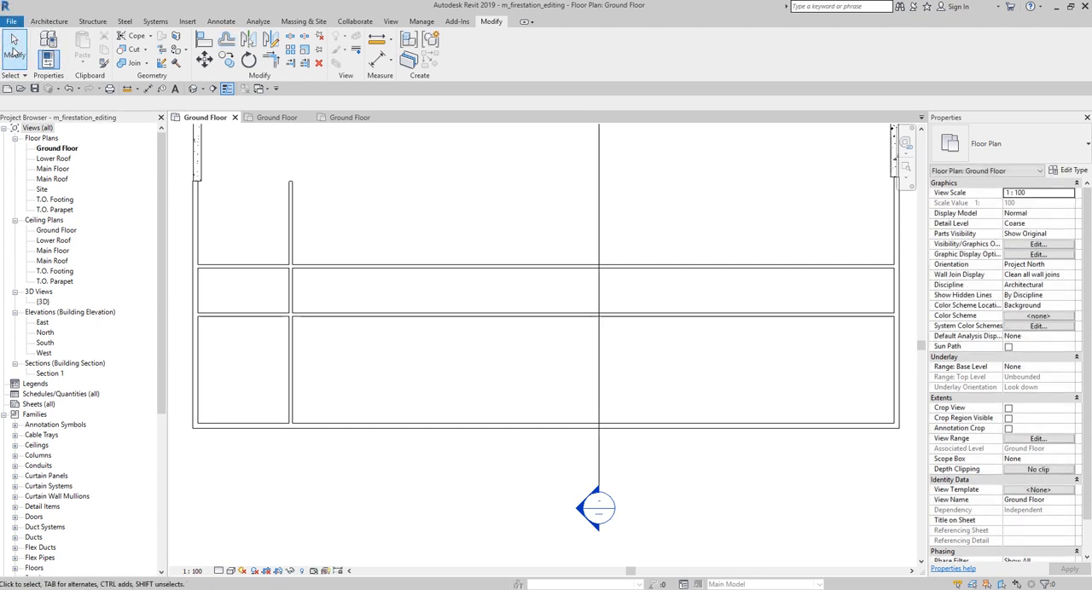
Step: Trim the vertical interior partition to the lower horizontal partition, keeping only the part south of it
click(290, 64)
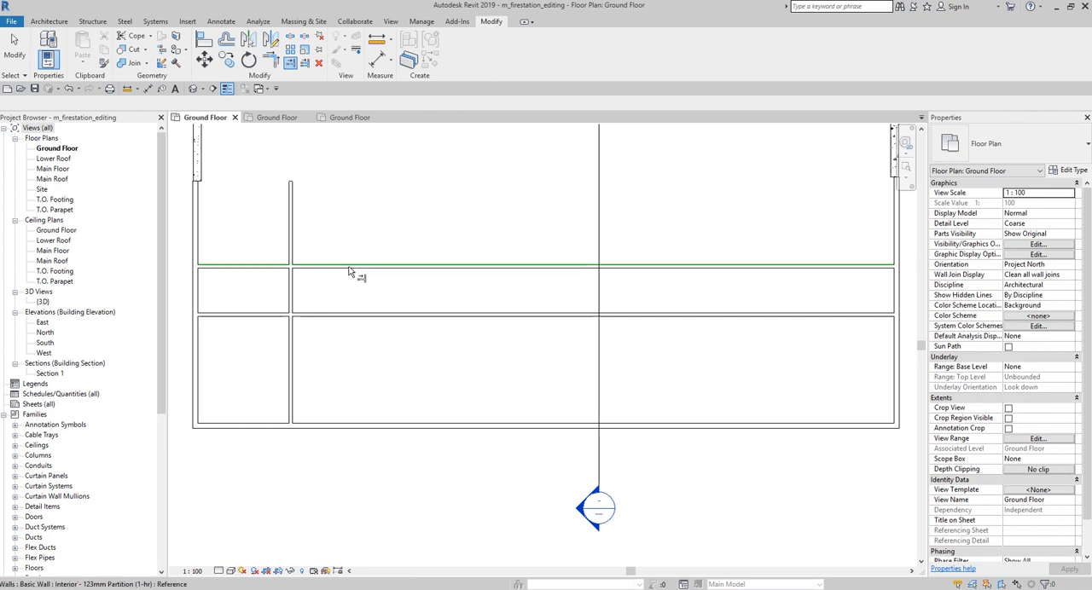
click(343, 314)
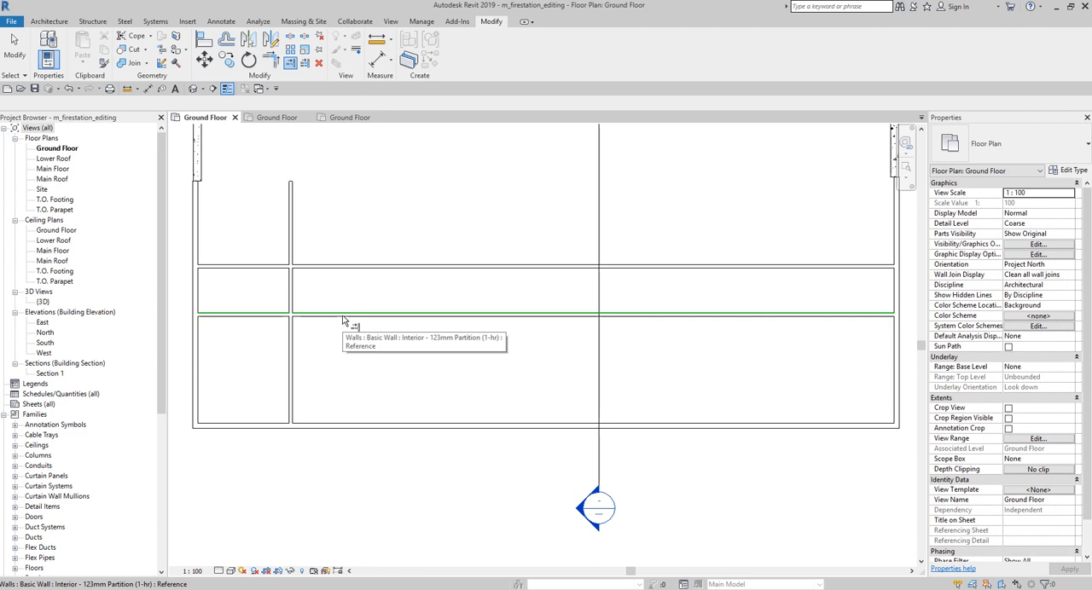
click(343, 315)
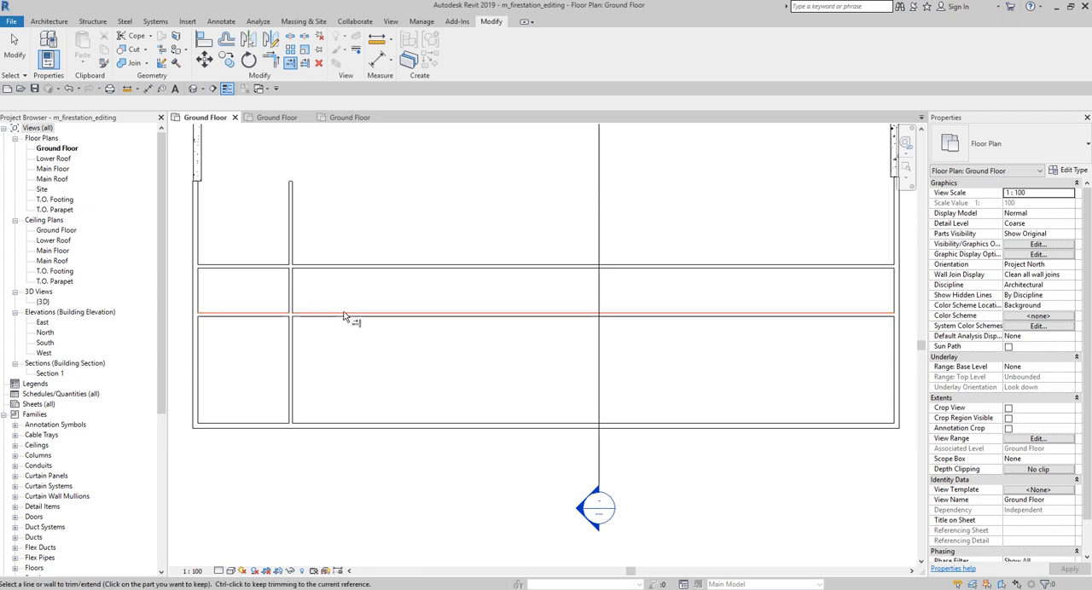
click(290, 362)
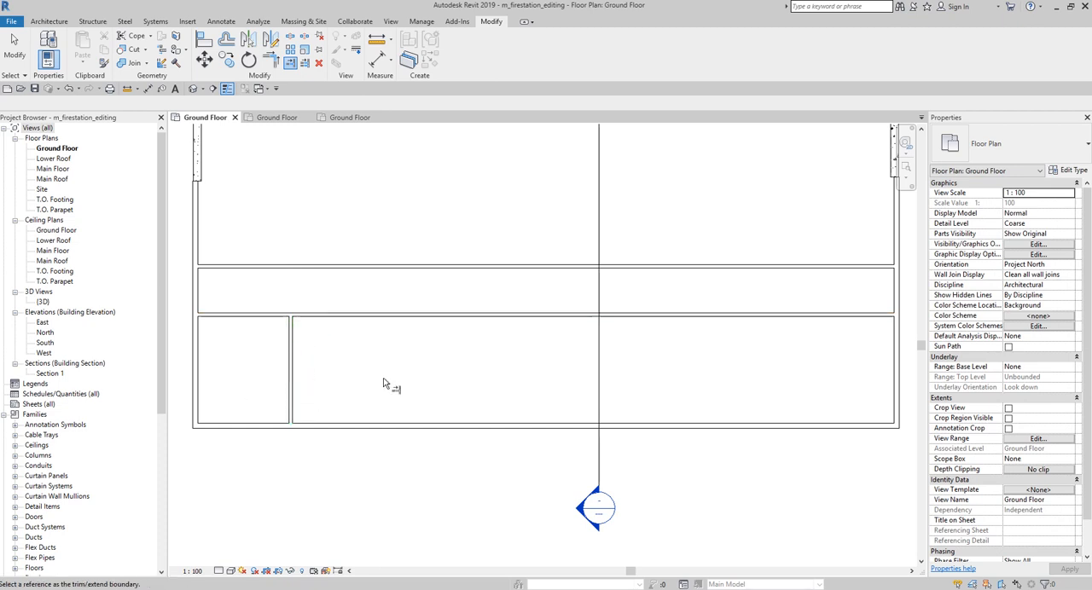
click(13, 49)
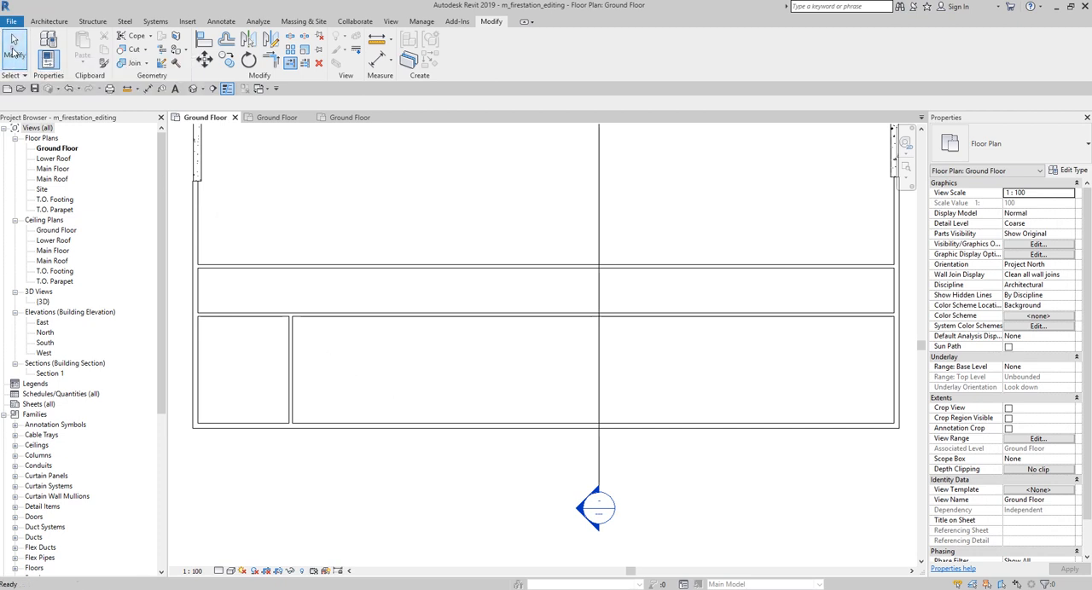
Step: Array the trimmed vertical partition eastward as 3 ungrouped walls spaced 4200 mm apart, using Move To 2nd with movement constrained
mouse_move(304, 353)
middle_down()
mouse_move(325, 304)
mouse_move(373, 316)
middle_up()
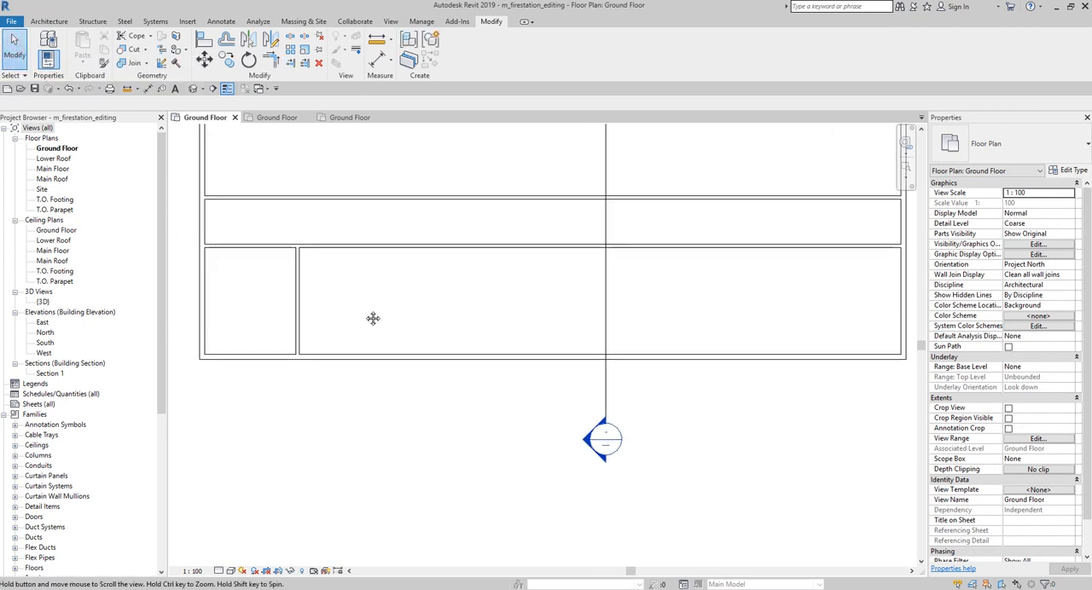
click(303, 313)
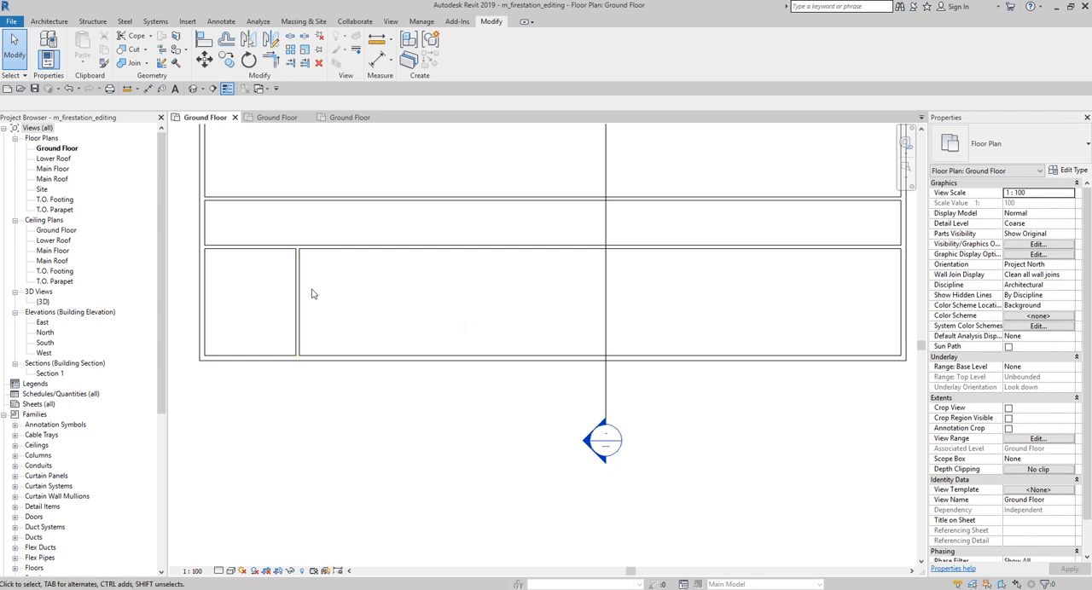
click(298, 295)
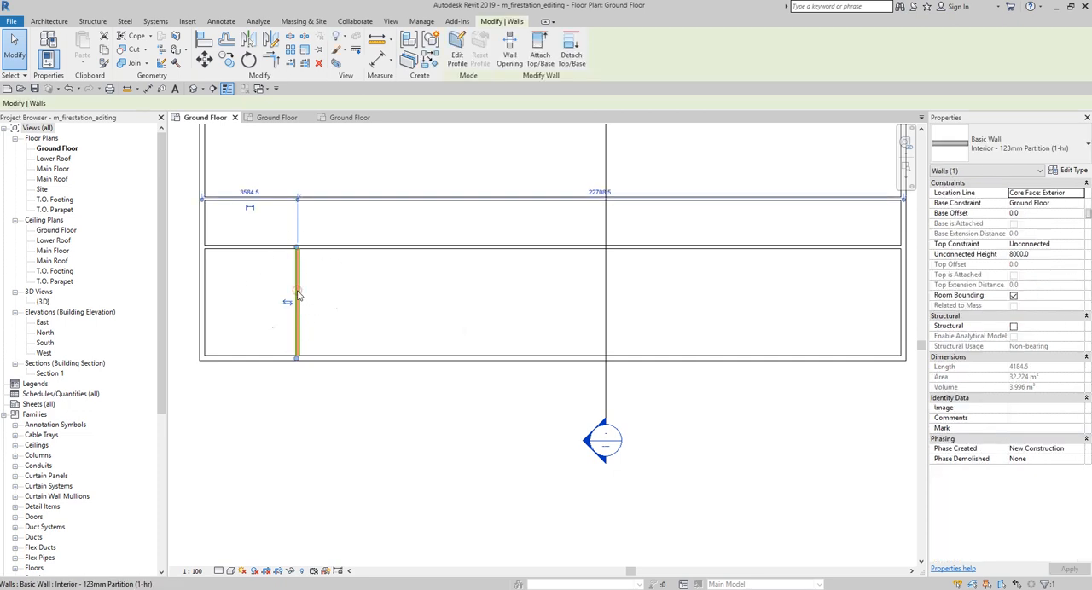
click(288, 52)
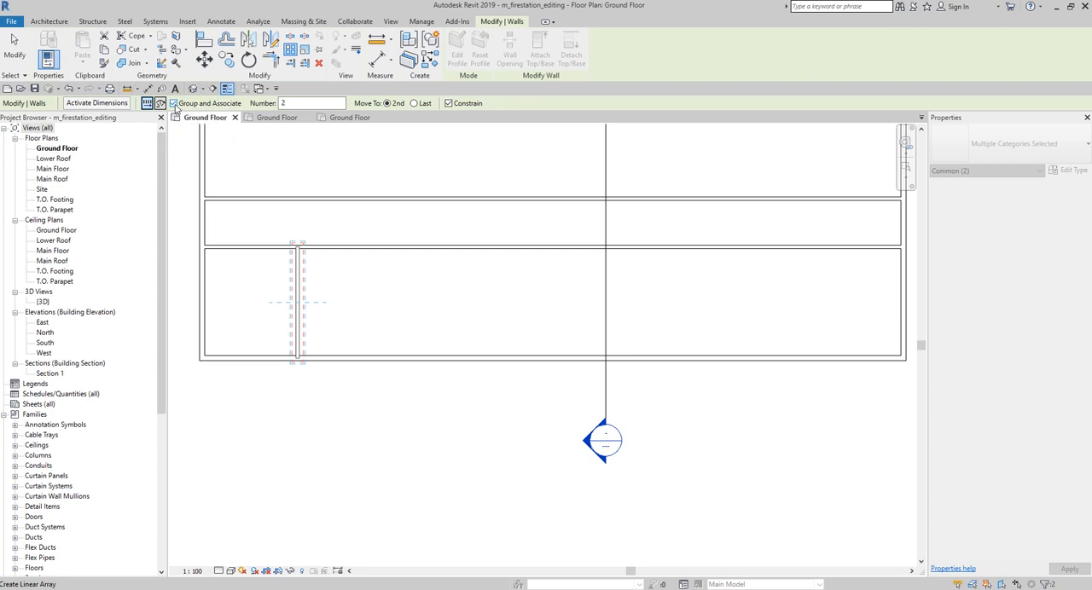
click(174, 103)
click(293, 103)
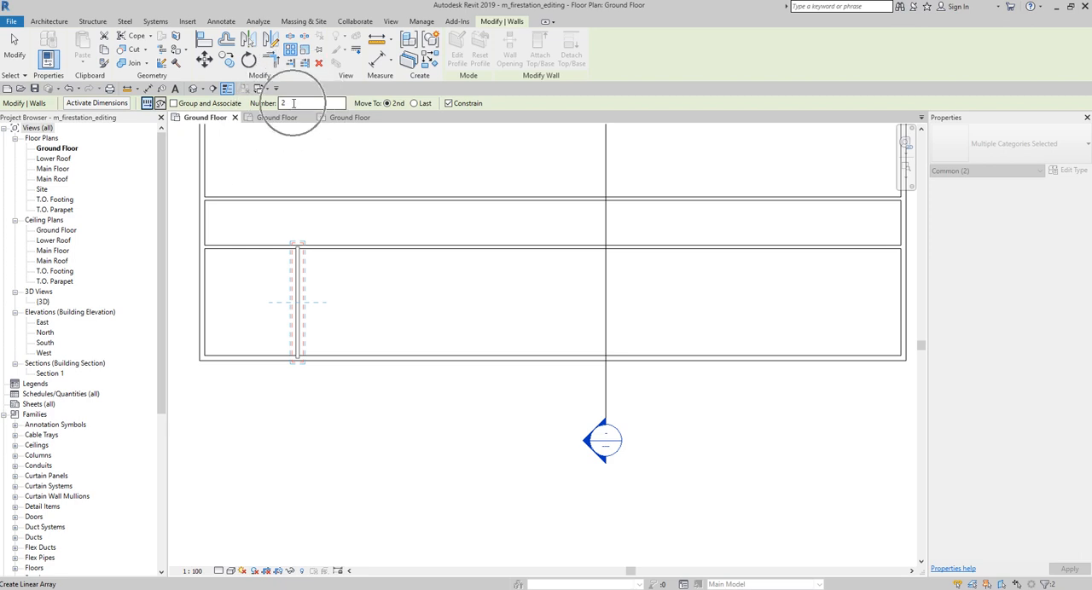
double_click(296, 103)
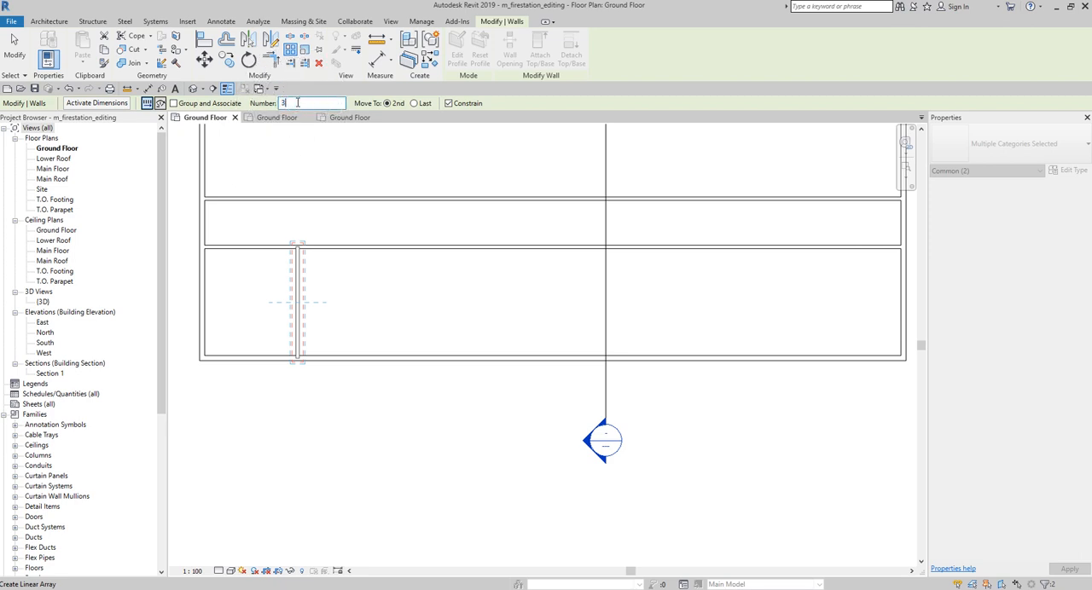
text(3)
click(388, 104)
click(453, 109)
key(ctrl)
click(299, 249)
key(ctrl)
click(308, 288)
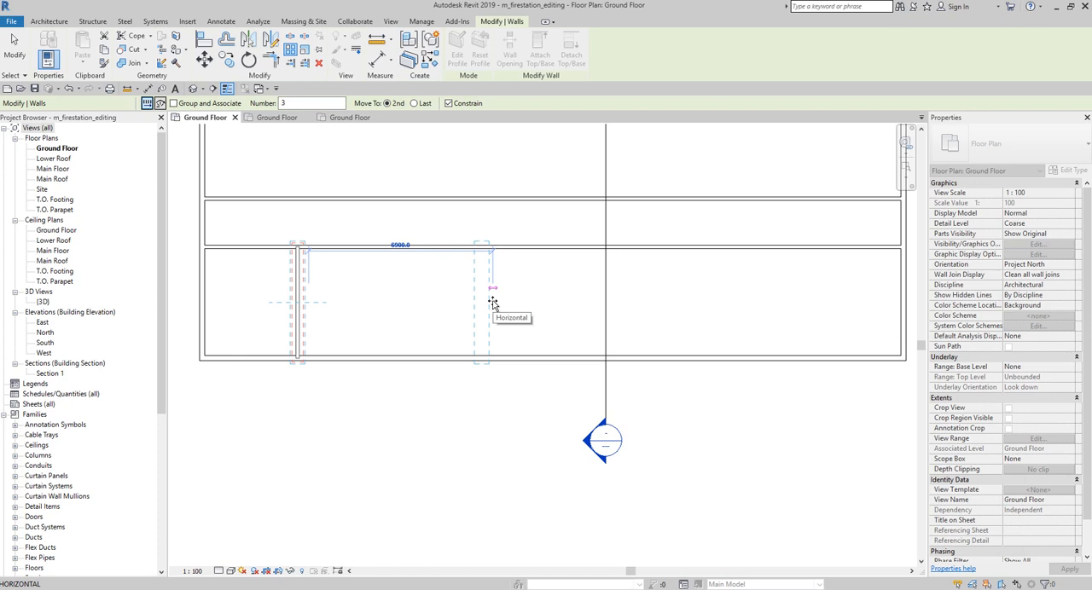
text(42)
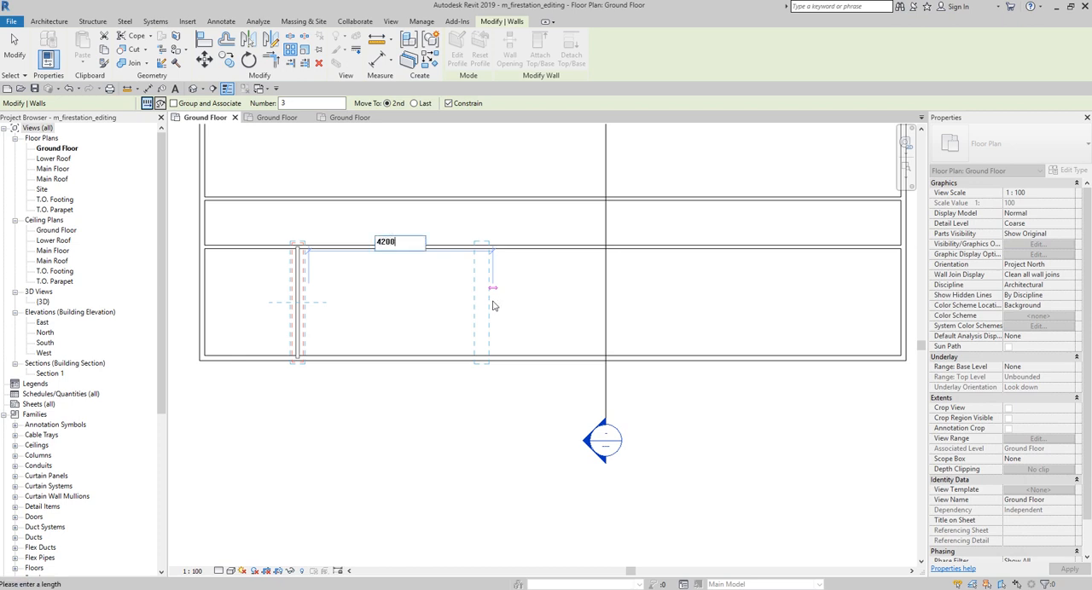
text(00)
key(Return)
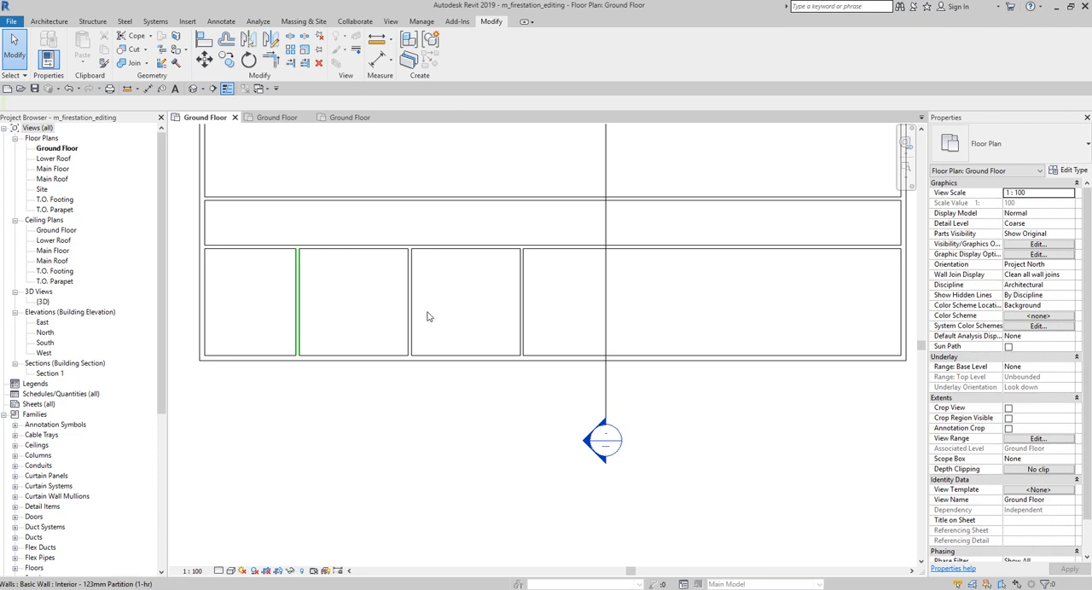
click(825, 313)
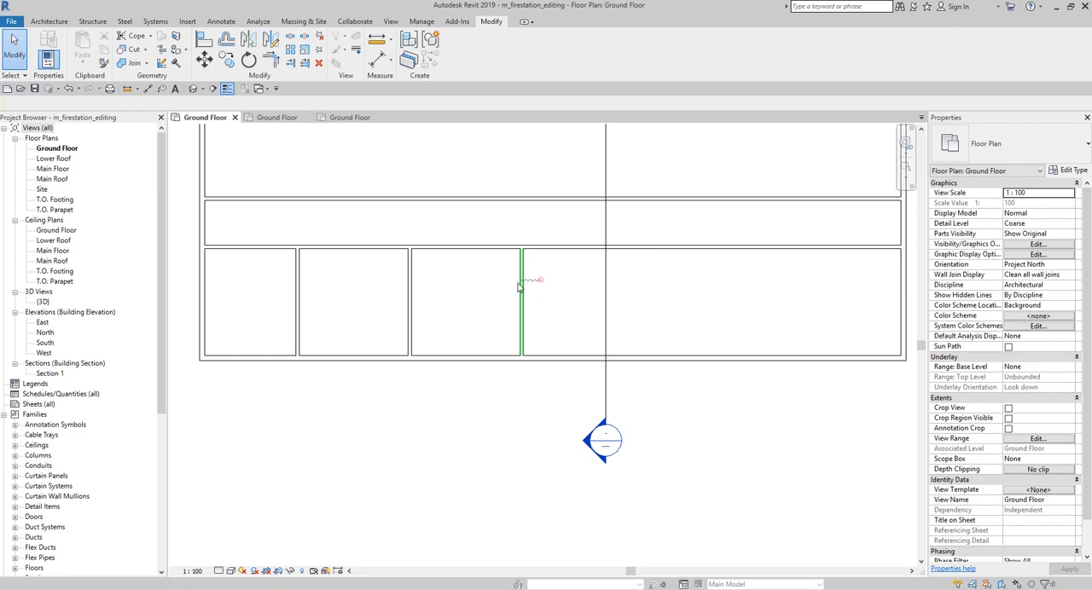
Step: Mirror copies of the three vertical partitions to the east about a vertical axis drawn at the south wall's midpoint
drag(541, 279, 251, 339)
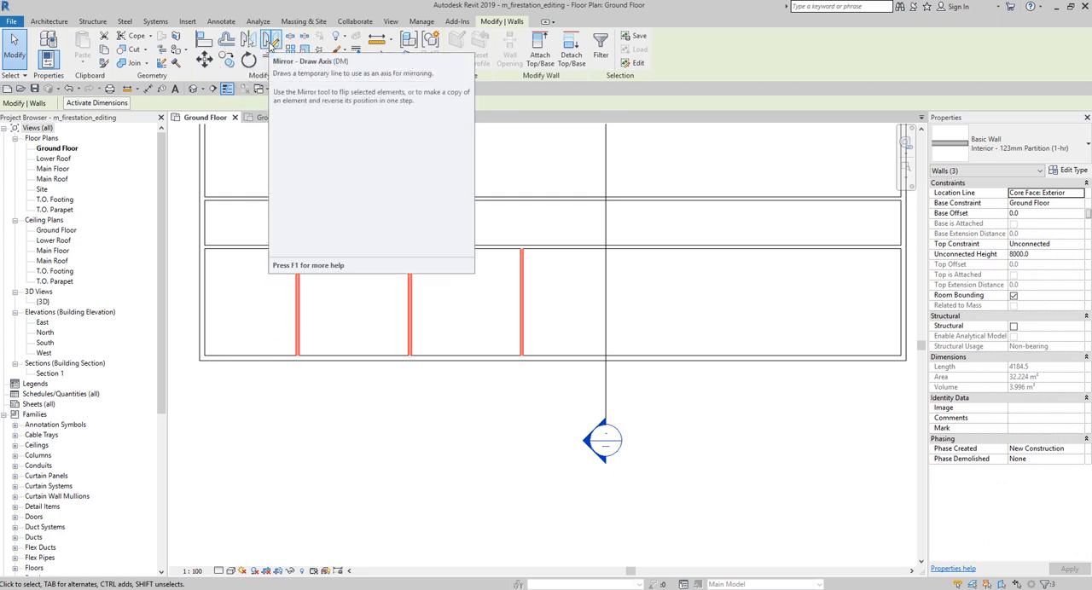
click(271, 41)
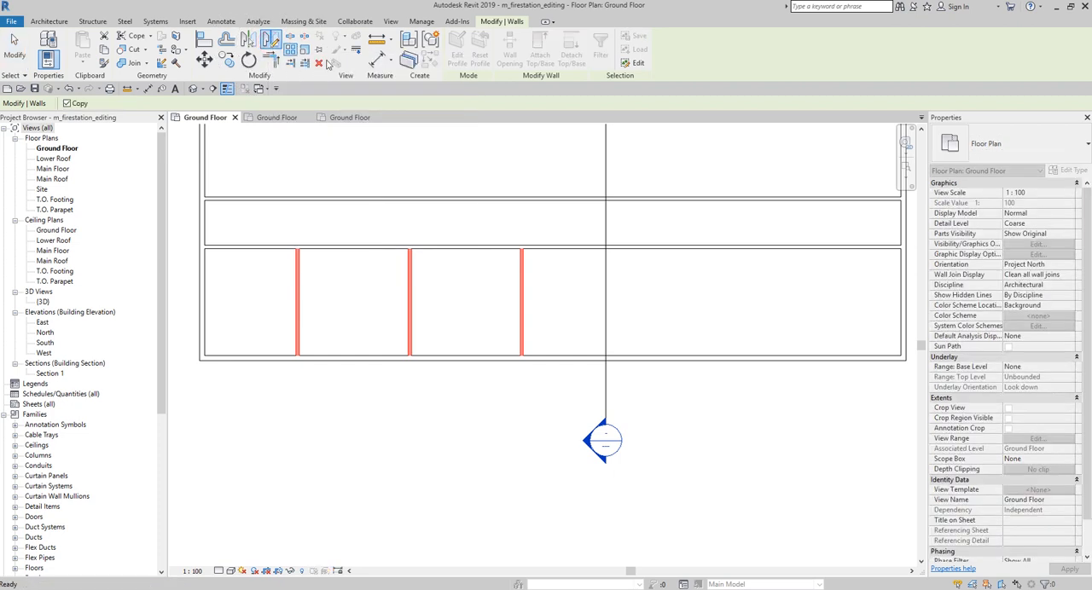
click(555, 354)
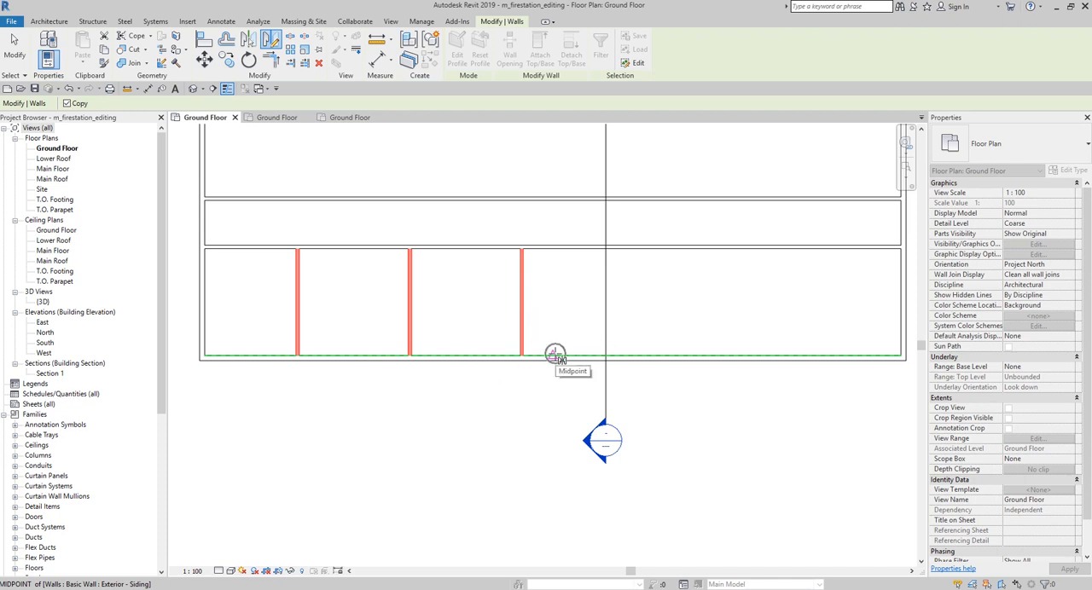
click(553, 284)
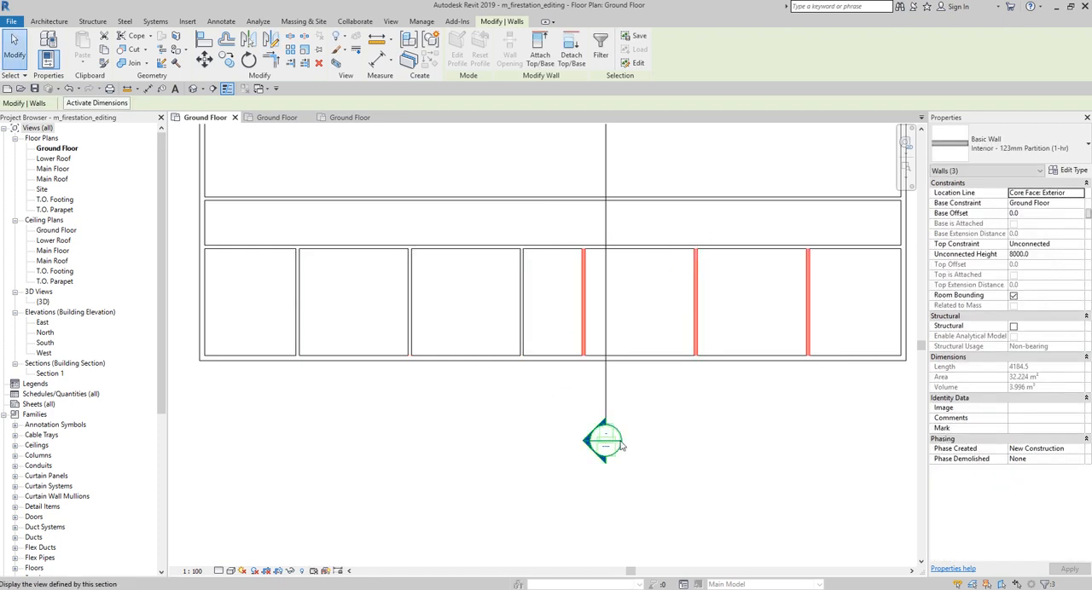
click(14, 51)
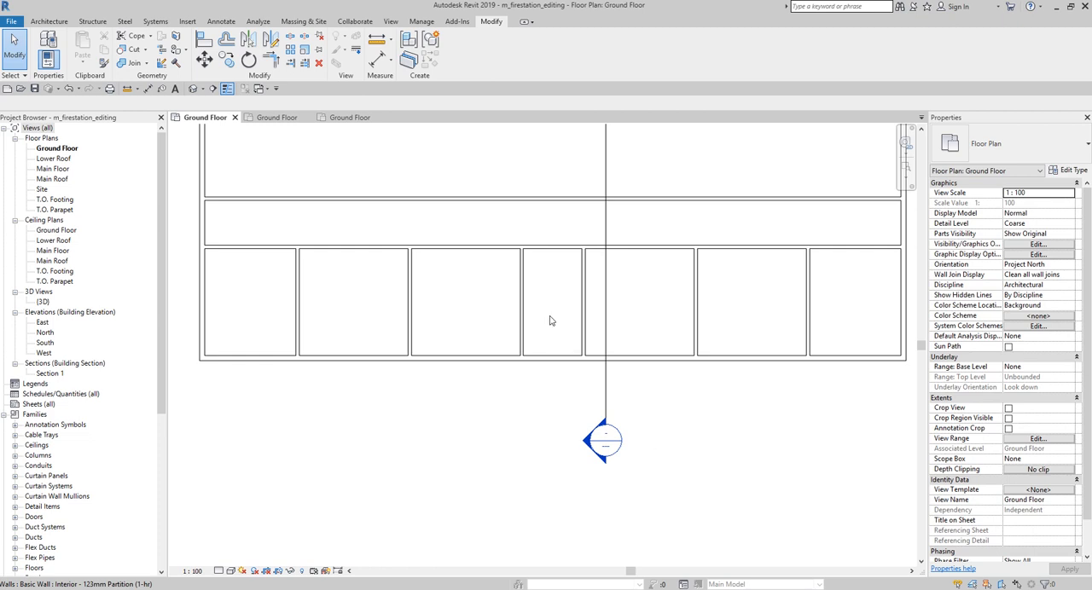
Step: Split the lower horizontal partition above the narrow central room, about 1308 mm east of that room's west partition, without deleting a segment
scroll(546, 277, up, 4)
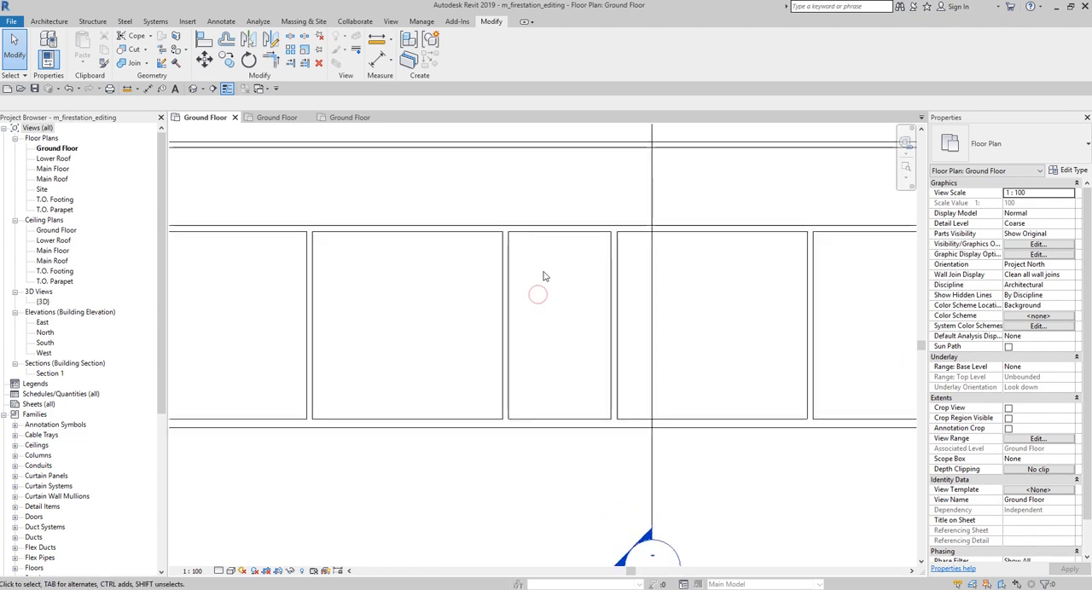
click(556, 220)
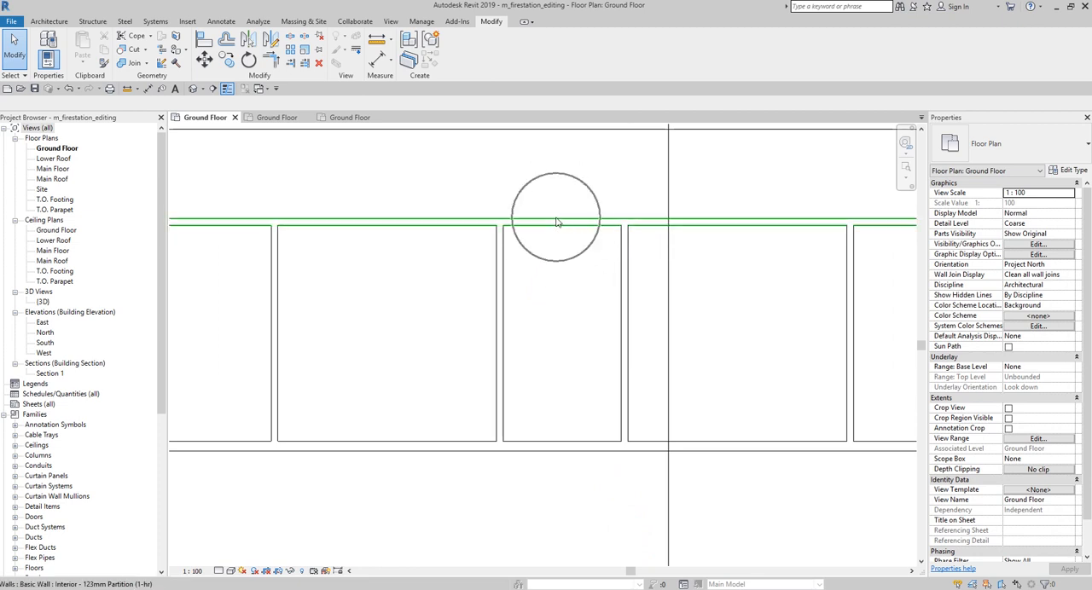
middle_drag(583, 299, 555, 300)
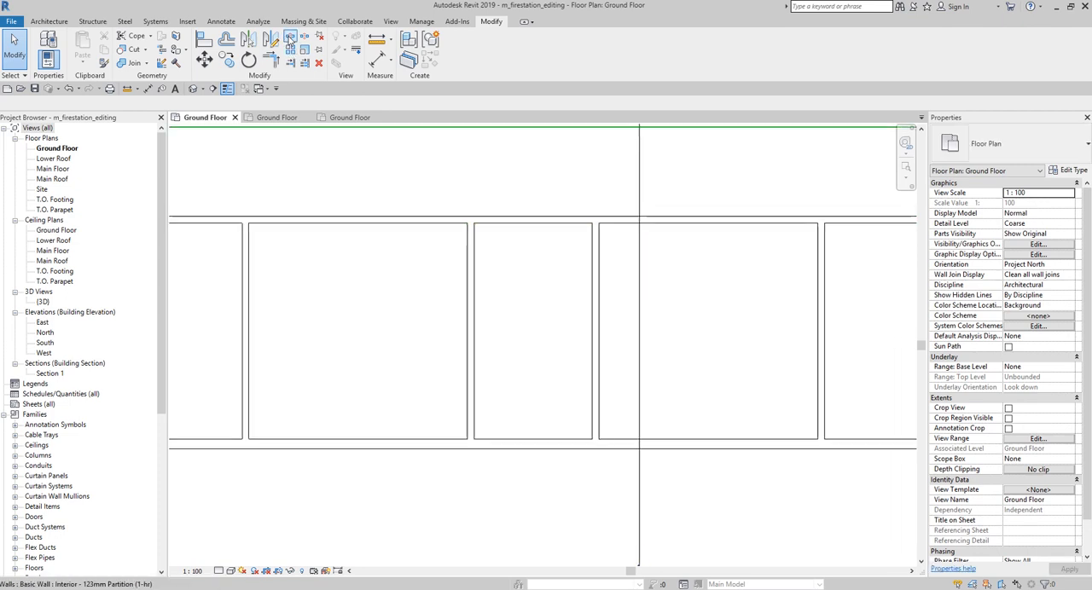
key(ctrl)
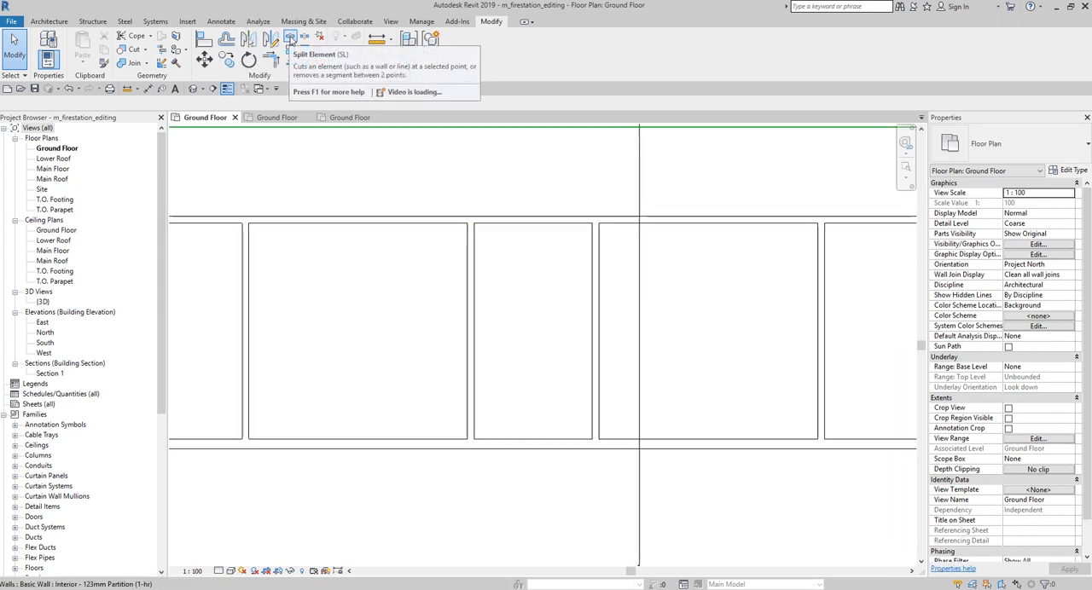
click(290, 36)
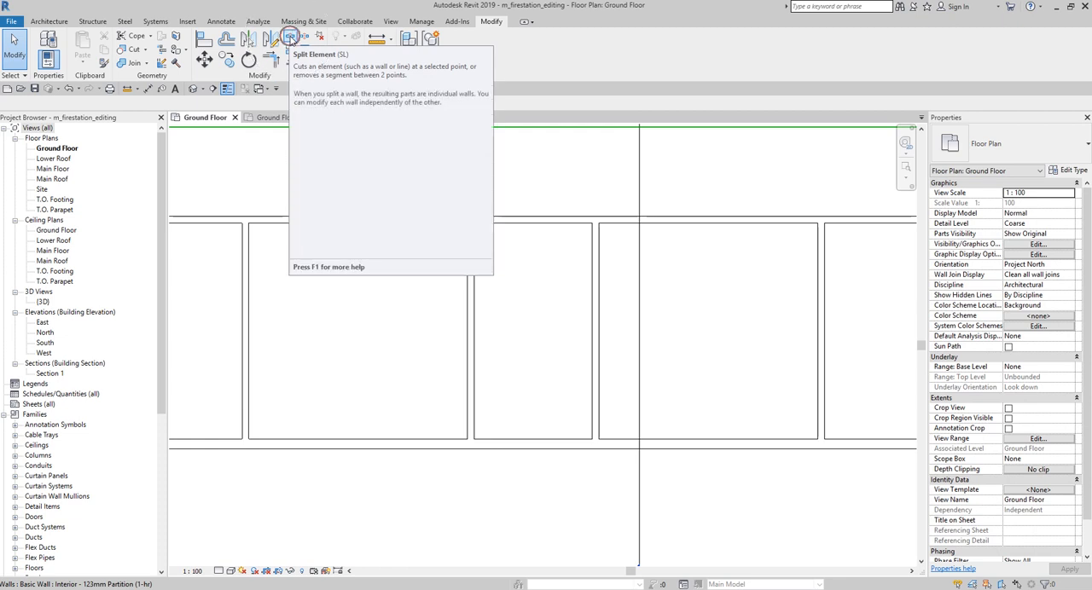
click(535, 215)
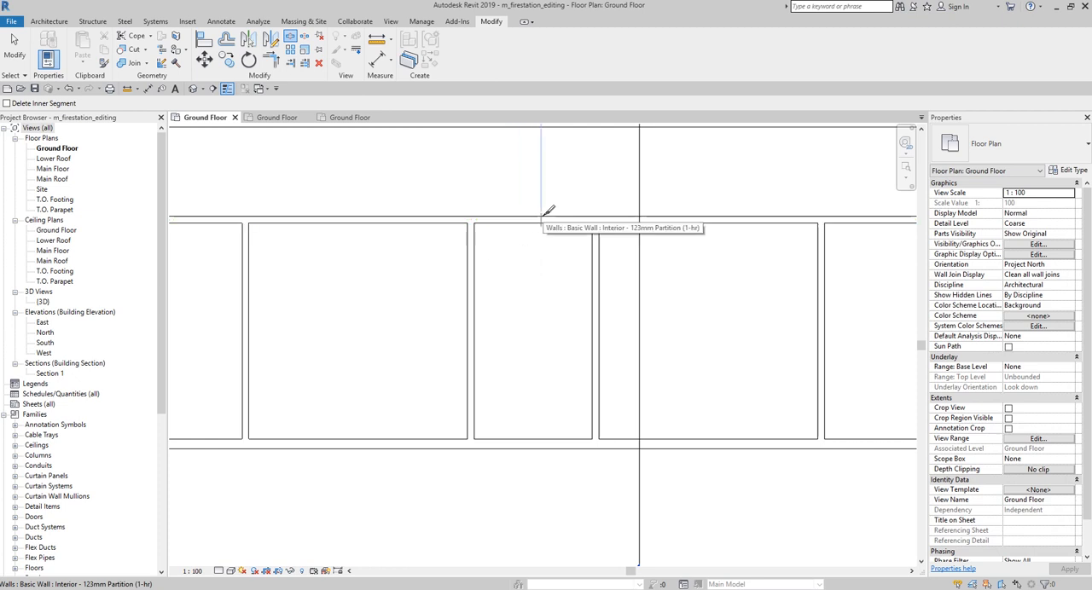
click(542, 217)
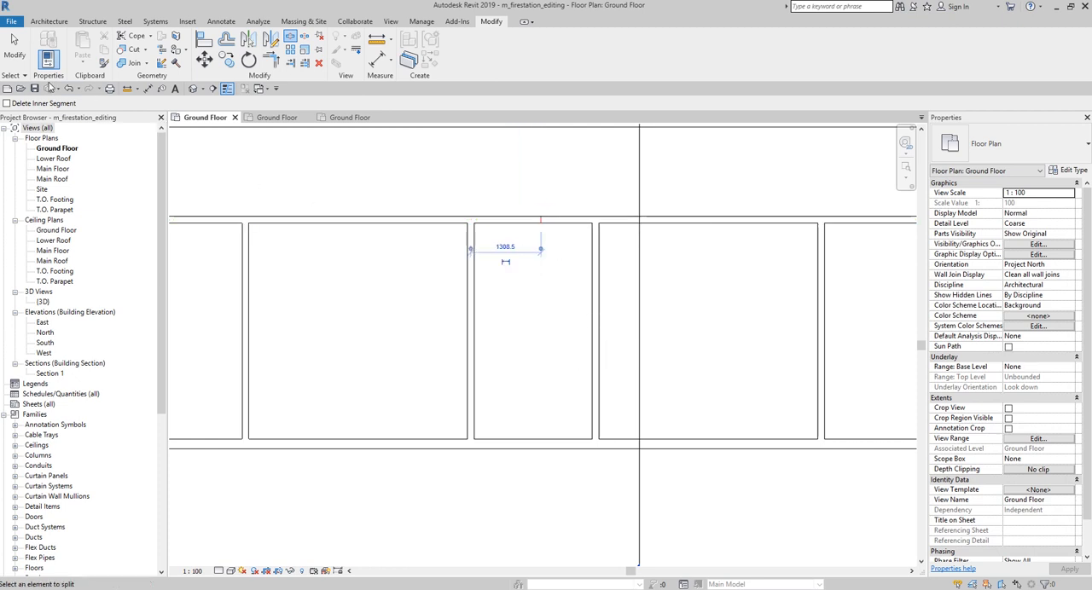
click(17, 51)
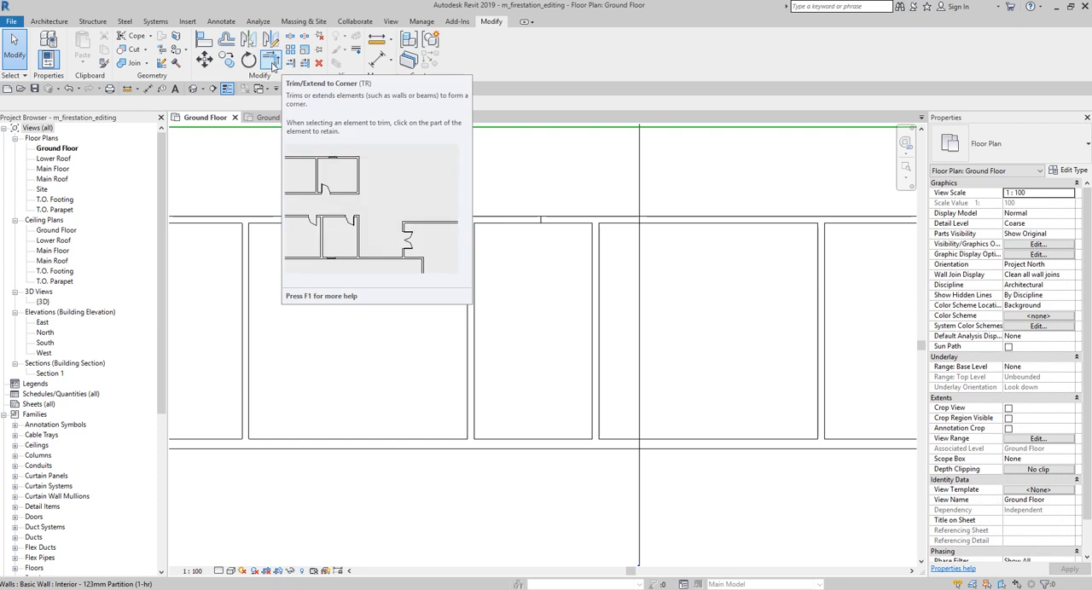
Step: Trim the two halves of the split lower horizontal partition into corners with the narrow central room's west and east partitions, opening its north side
click(271, 62)
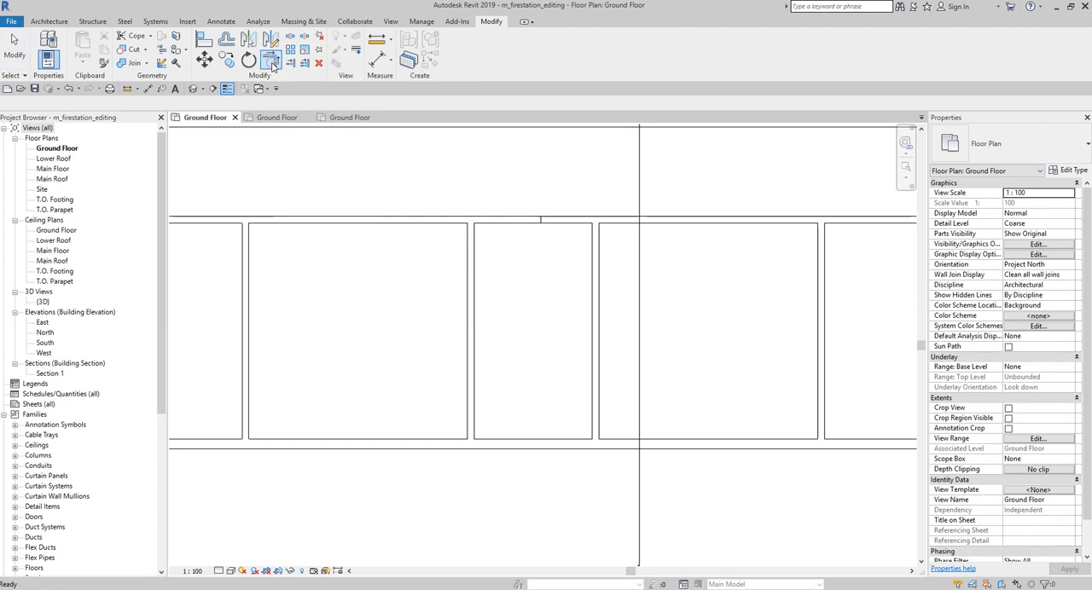
click(416, 220)
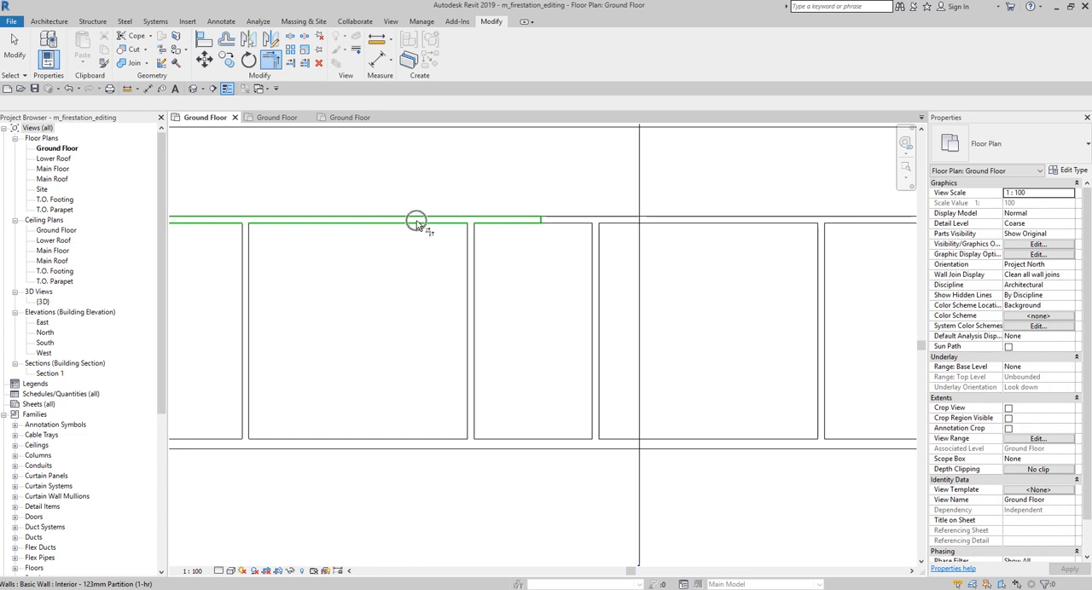
click(467, 298)
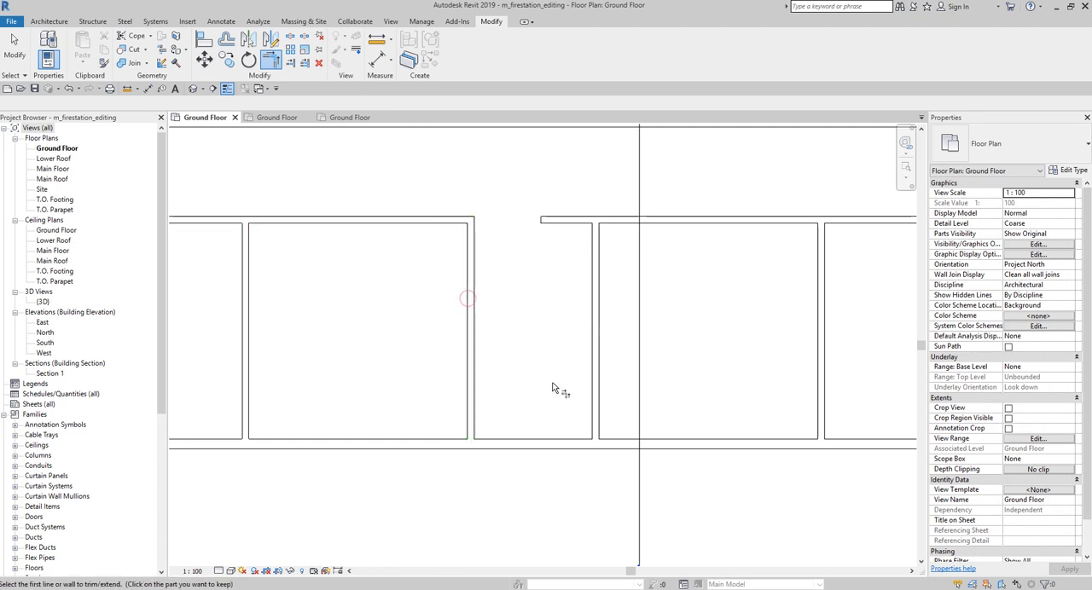
click(596, 292)
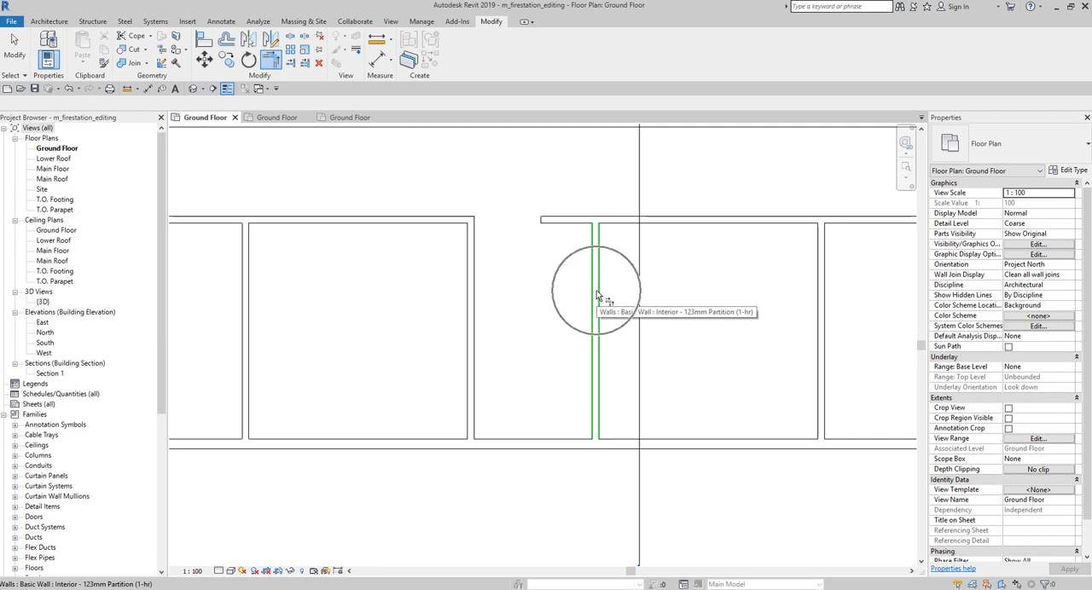
click(658, 225)
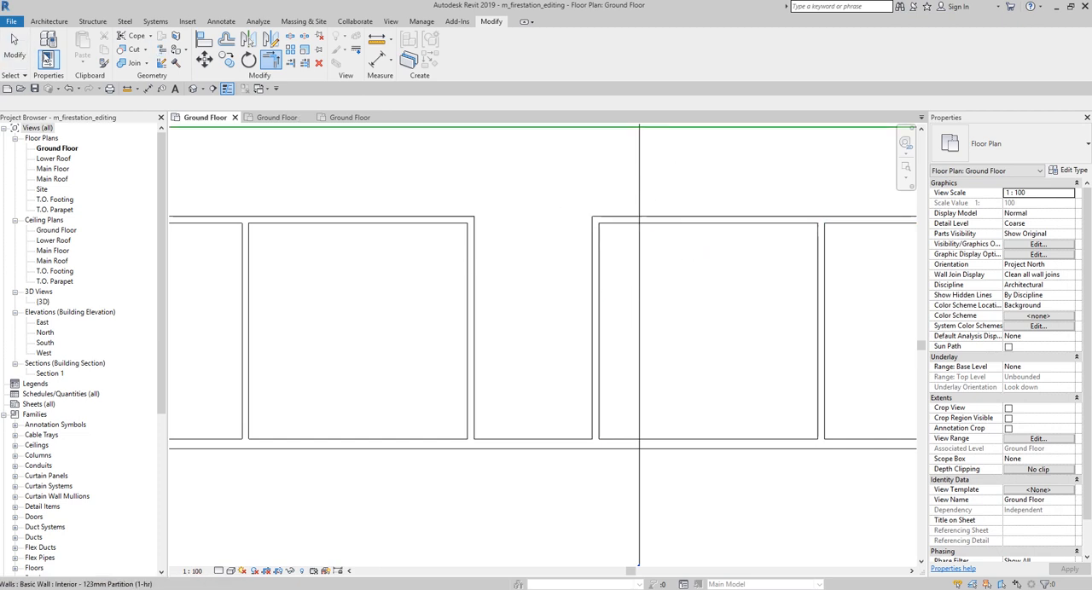
click(16, 51)
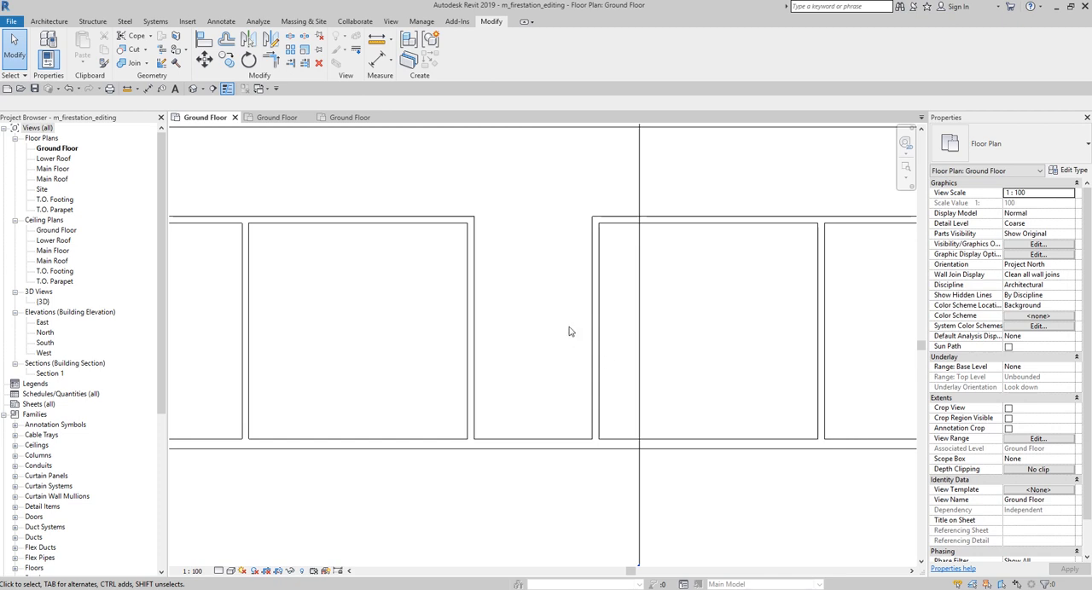
Step: Mirror copies of the three western vertical partitions northward, using the upper horizontal partition's centreline as the picked axis
scroll(383, 323, down, 5)
scroll(334, 325, down, 2)
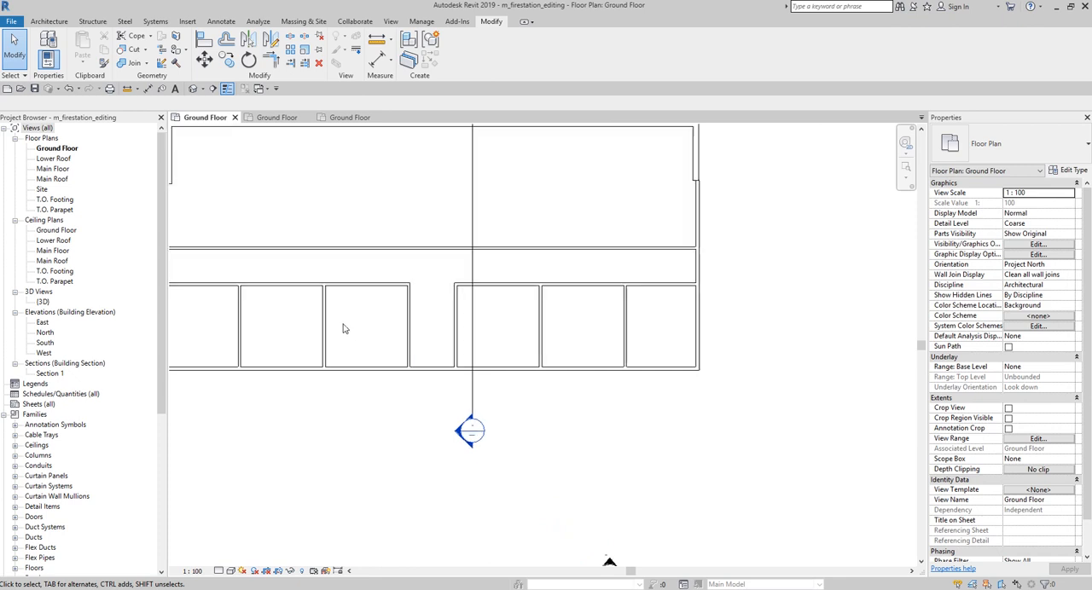
middle_drag(350, 325, 529, 324)
scroll(529, 327, up, 1)
drag(601, 307, 357, 345)
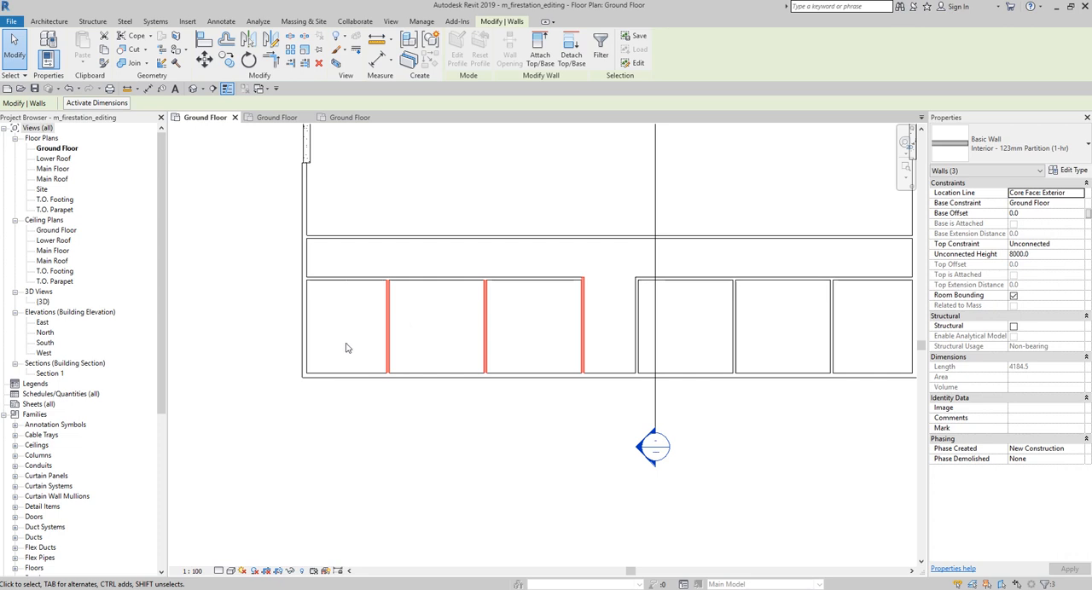
click(250, 42)
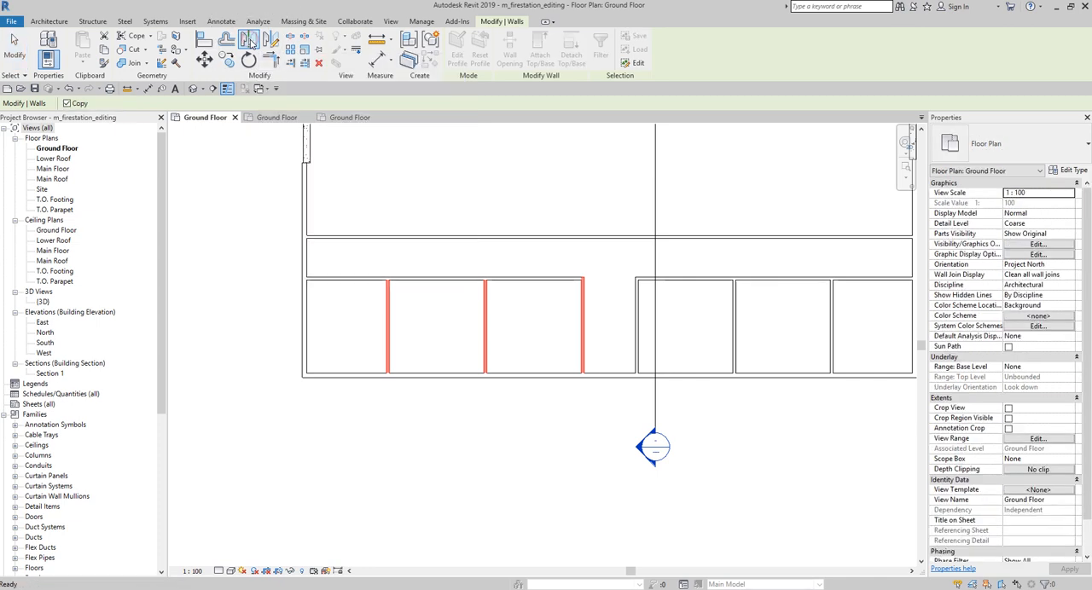
scroll(480, 209, up, 2)
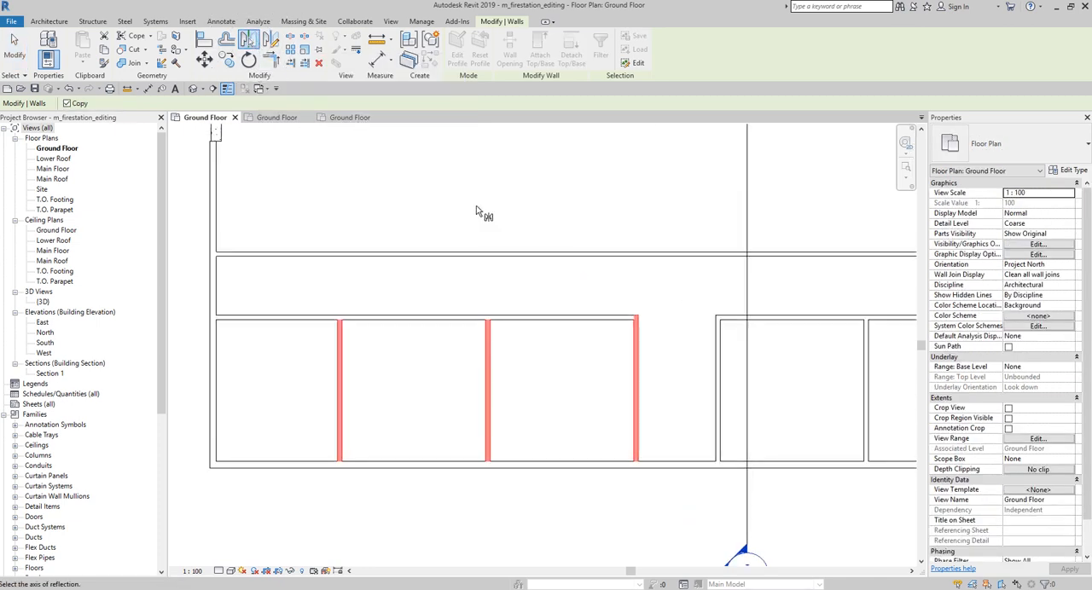
key(ctrl)
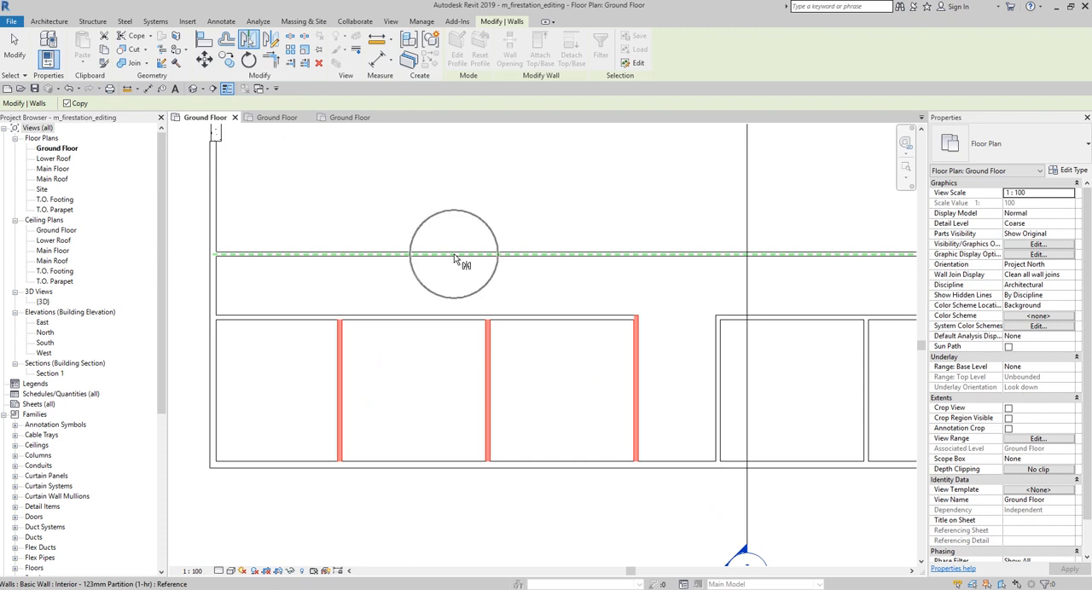
click(454, 256)
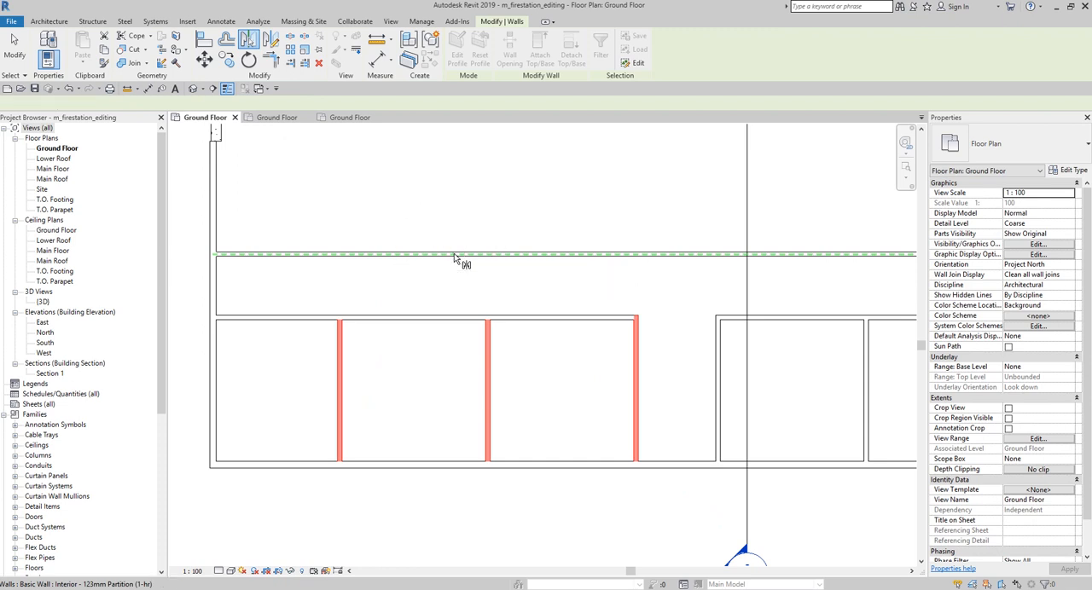
scroll(456, 246, down, 2)
middle_drag(456, 247, 453, 354)
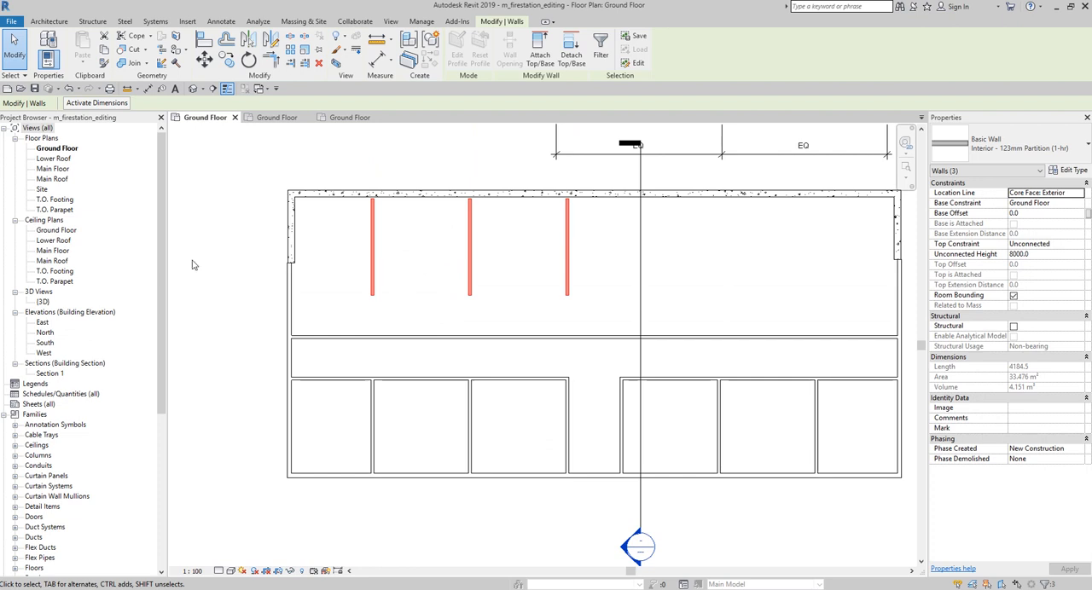
click(15, 57)
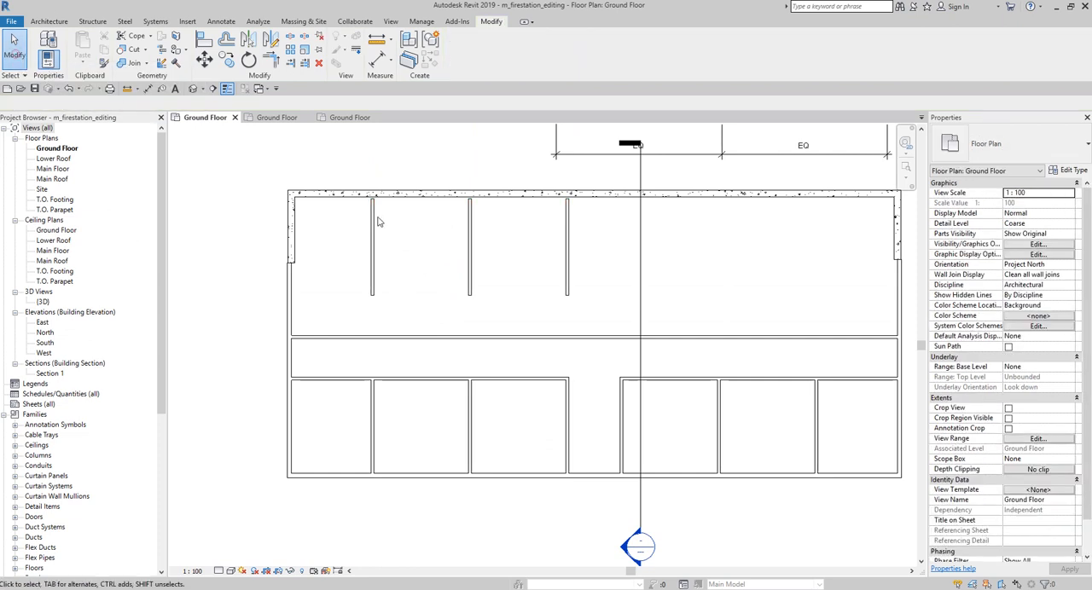
Step: Extend the three mirrored partitions south to the upper horizontal partition's north face with Trim/Extend Multiple Elements
scroll(495, 288, up, 3)
middle_drag(494, 287, 527, 341)
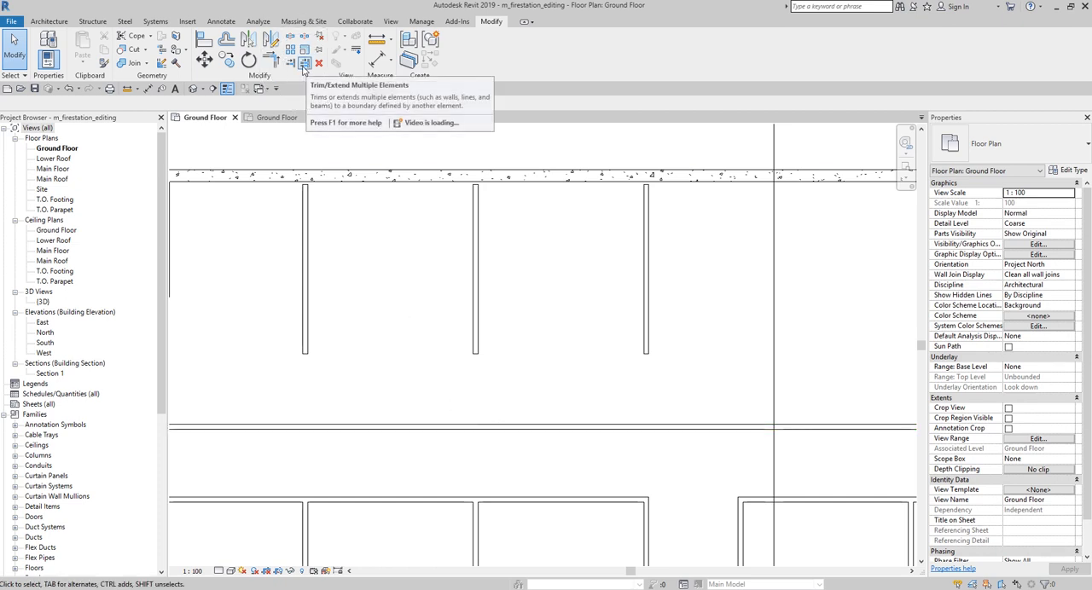
key(ctrl)
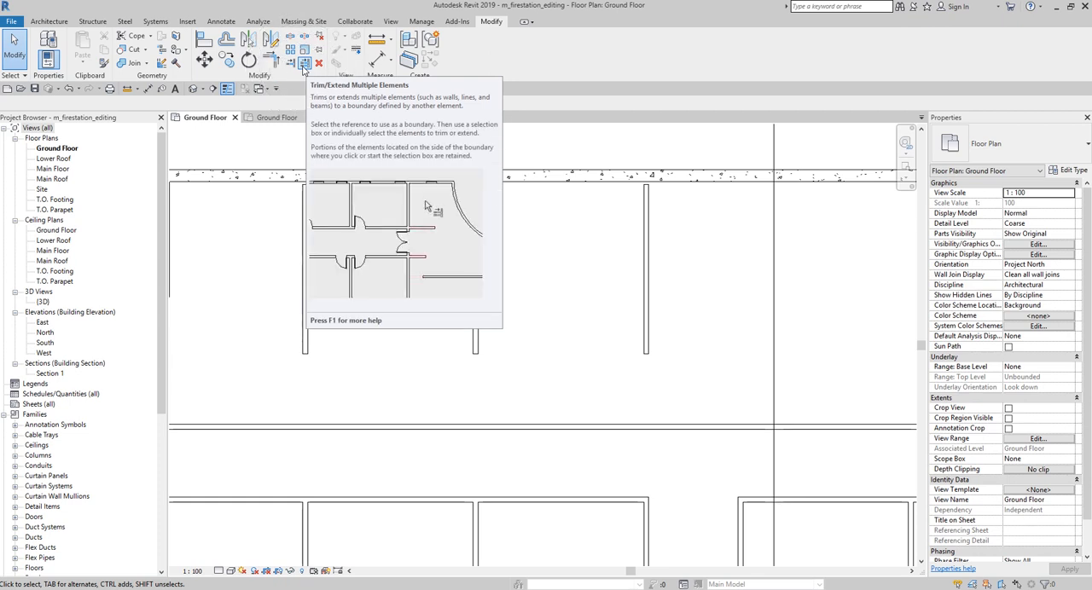
key(ctrl)
click(304, 65)
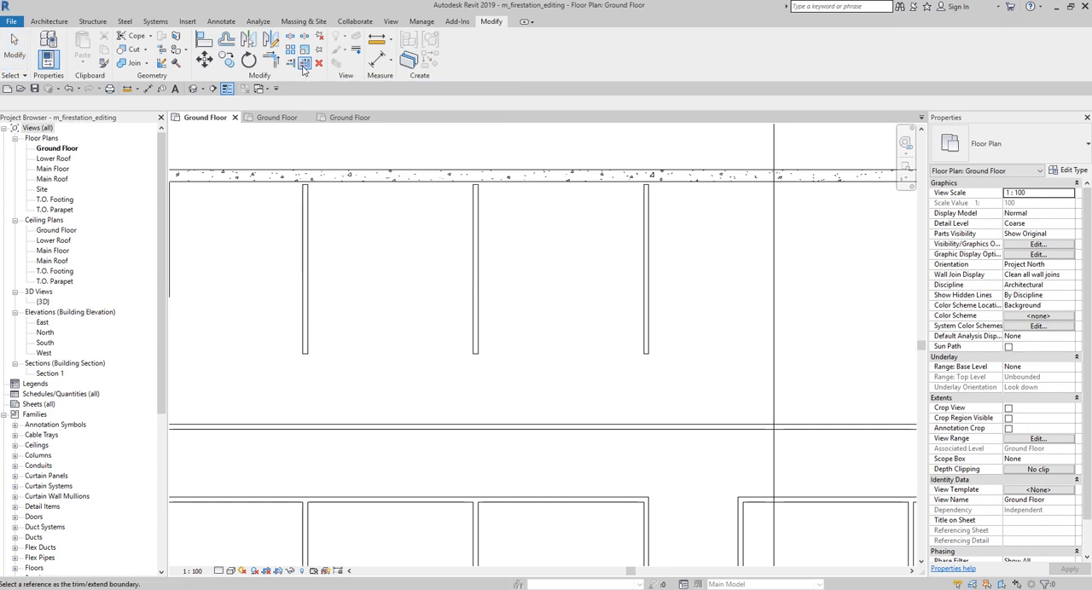
key(ctrl)
key(ctrl)
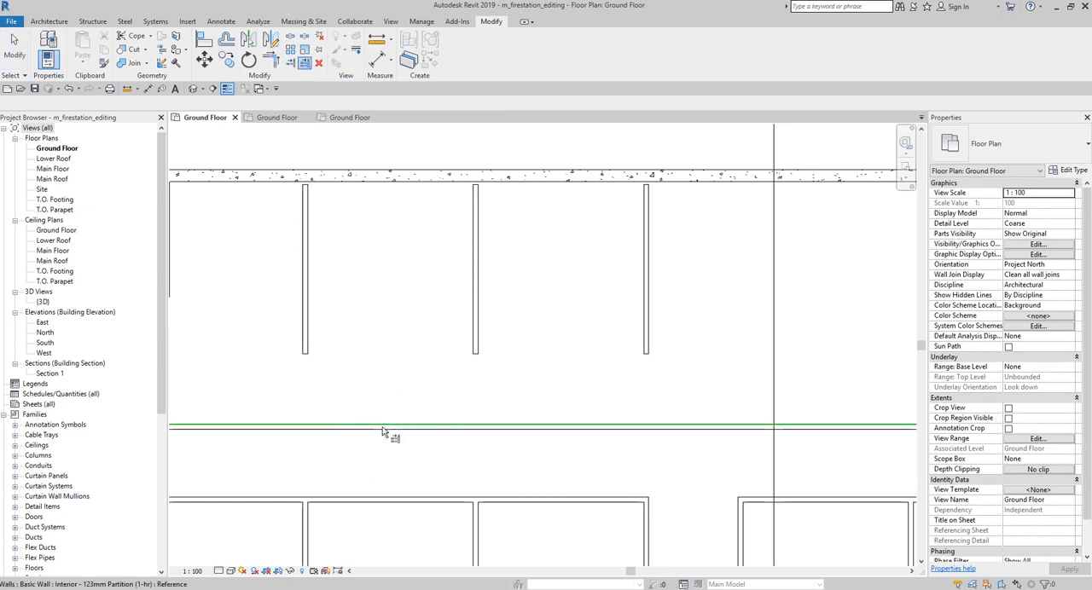
click(382, 427)
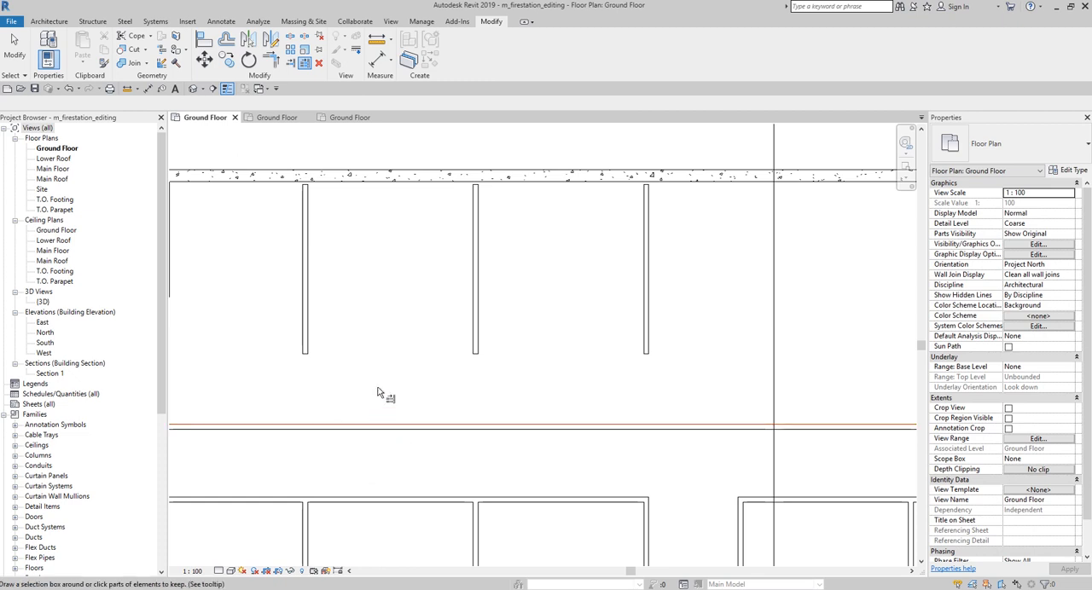
click(310, 326)
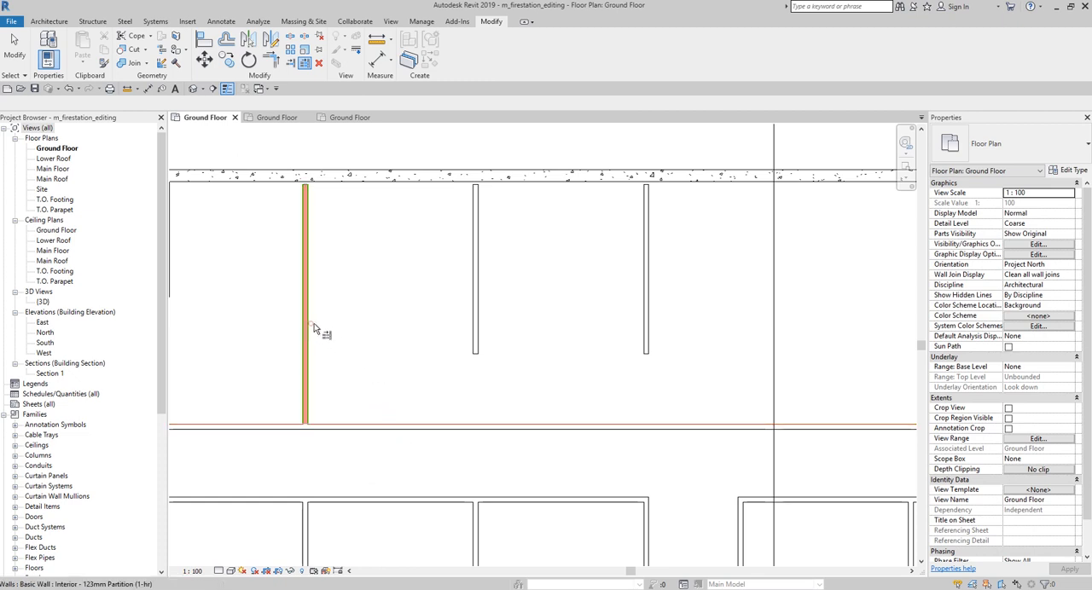
click(475, 347)
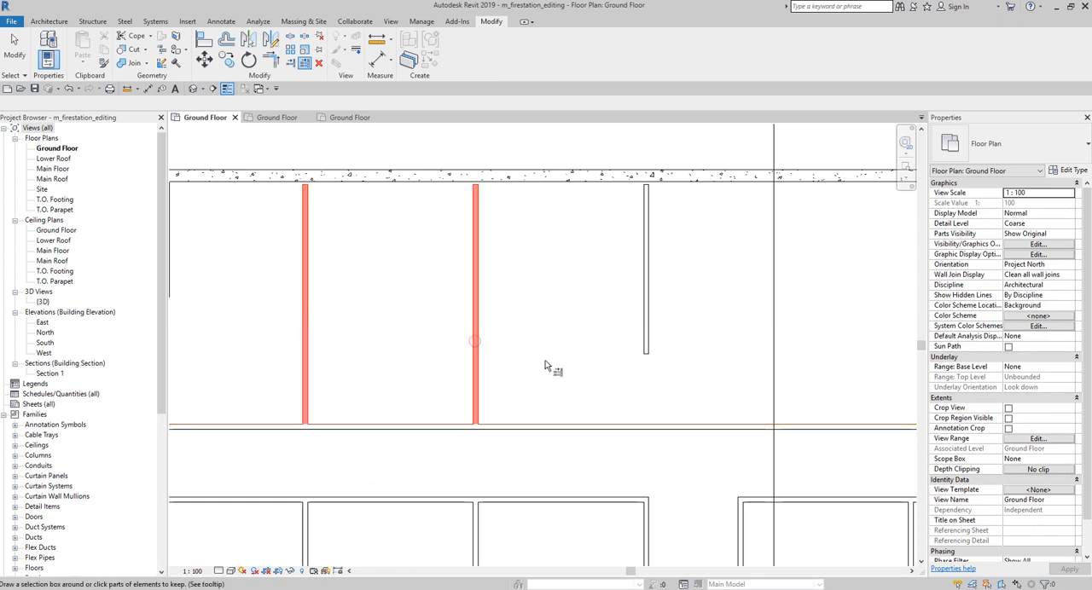
click(647, 343)
scroll(414, 256, up, 2)
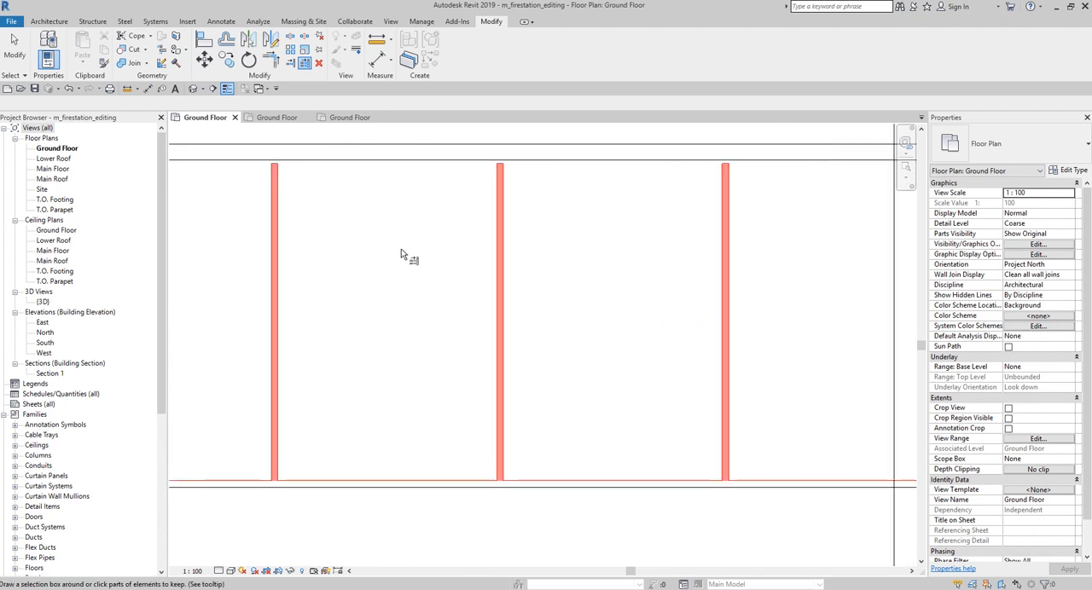
middle_drag(409, 253, 368, 313)
click(378, 209)
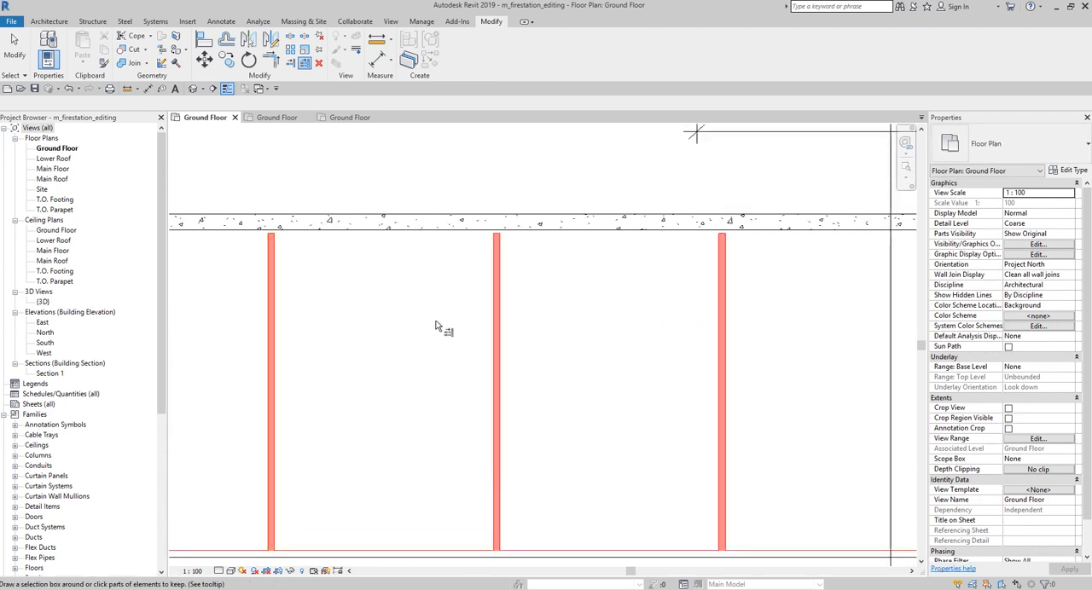
click(18, 56)
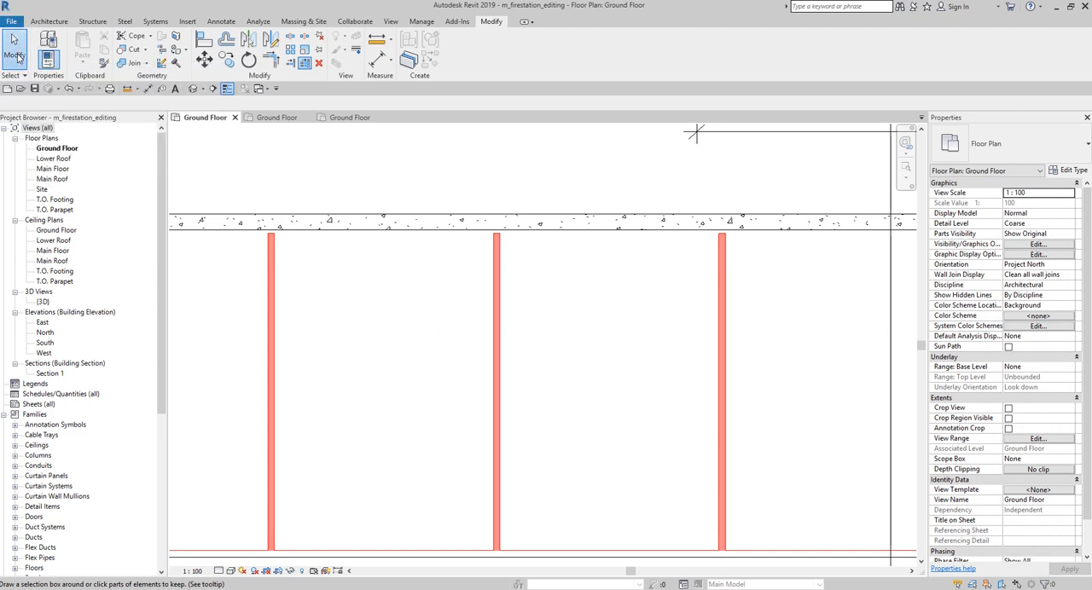
click(18, 57)
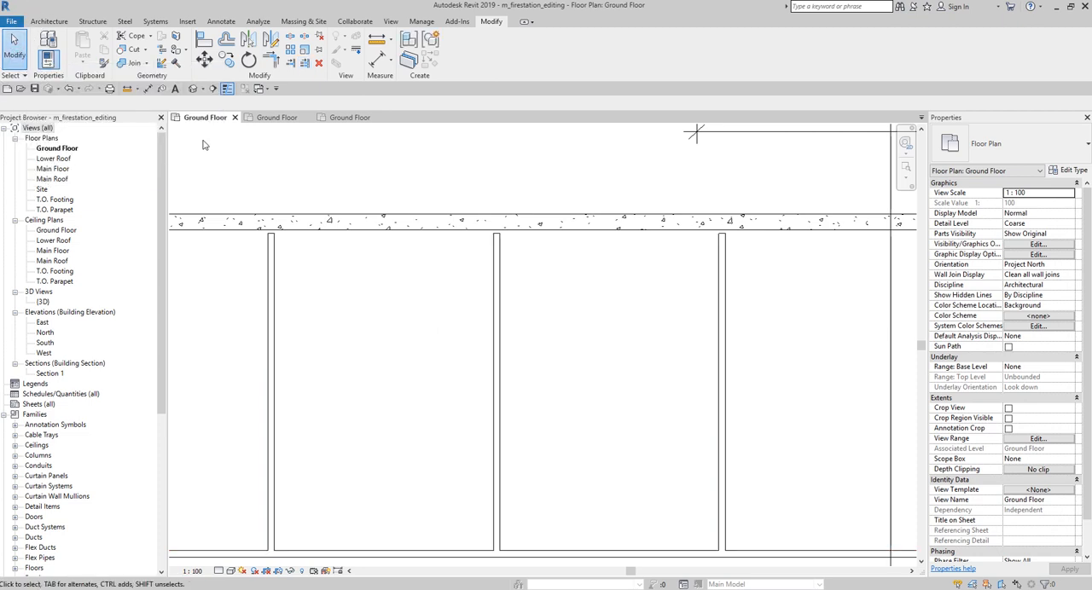
Step: Extend the three mirrored partitions north to the inner face of the north exterior wall with Trim/Extend Multiple Elements
click(306, 70)
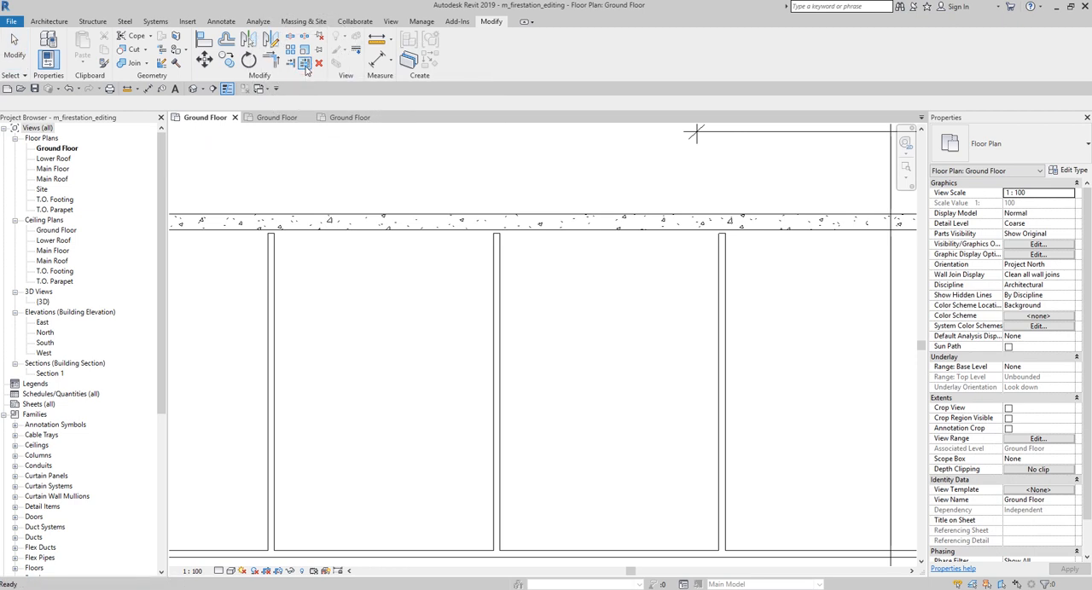
click(386, 236)
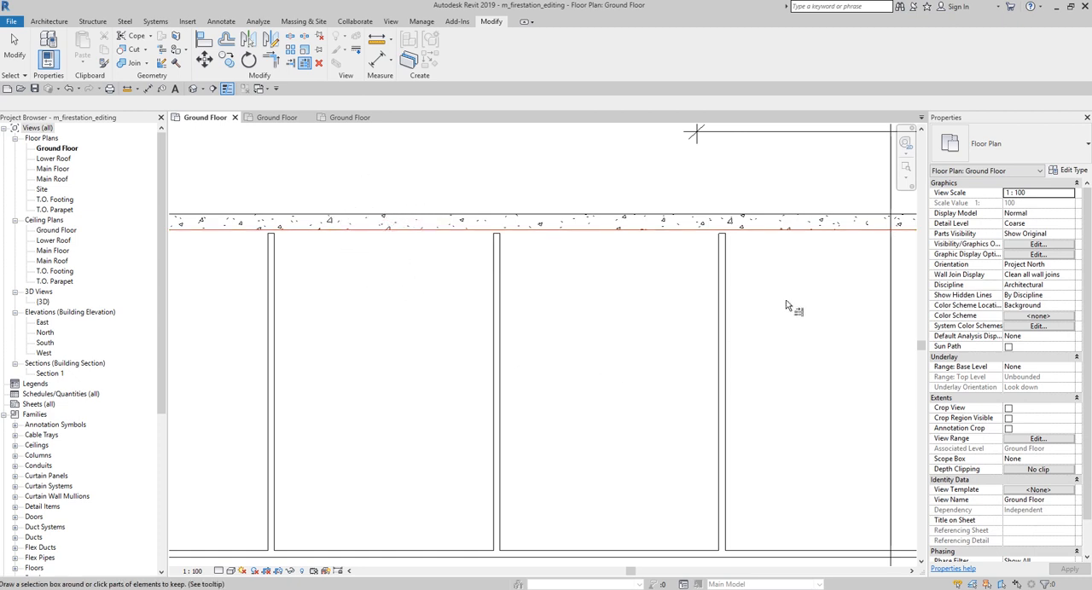
drag(778, 245, 227, 339)
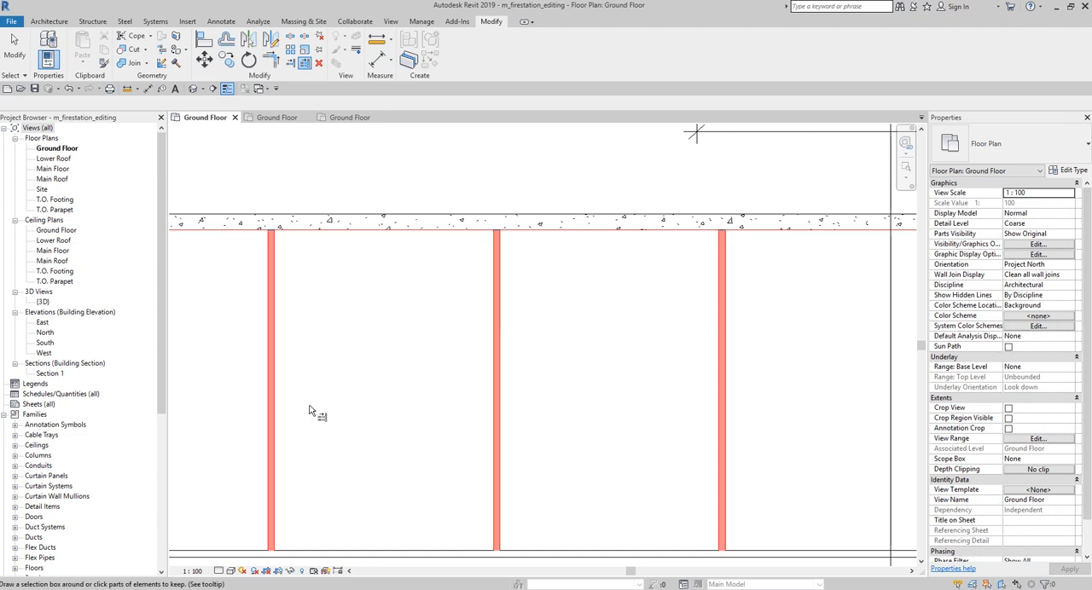
click(13, 42)
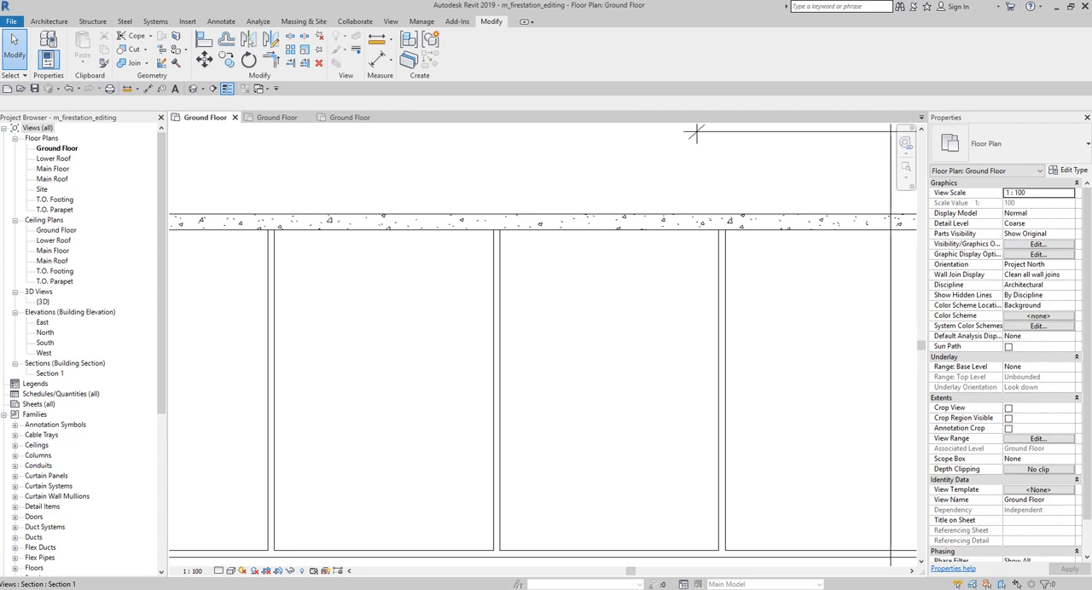
Step: Split the upper horizontal partition about 1408.5 mm east of the narrow central room's west partition, without deleting an inner segment
scroll(692, 414, down, 3)
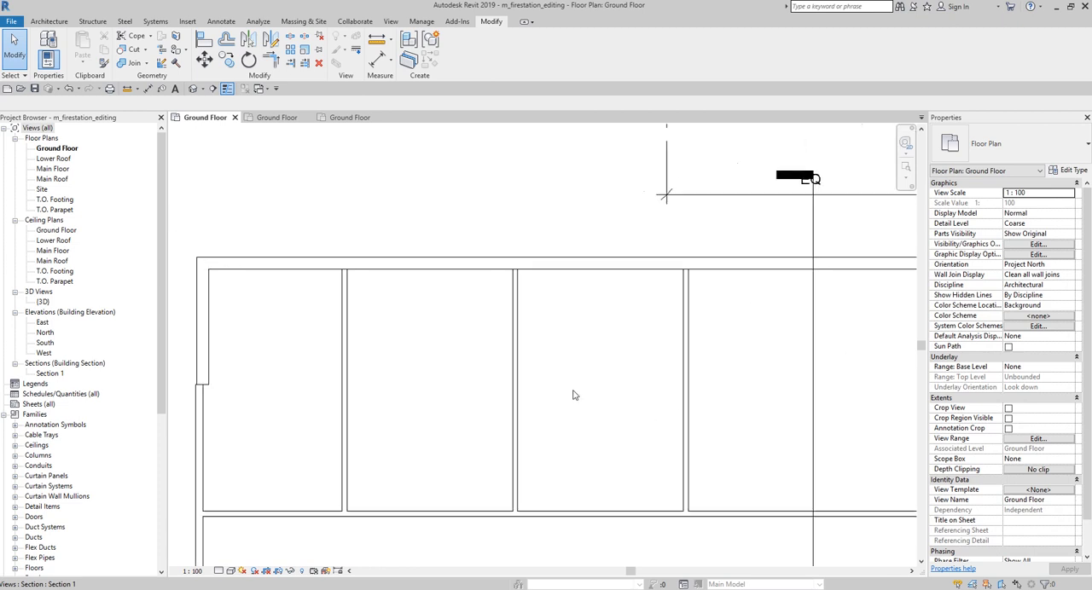
middle_drag(630, 420, 276, 238)
scroll(380, 299, up, 1)
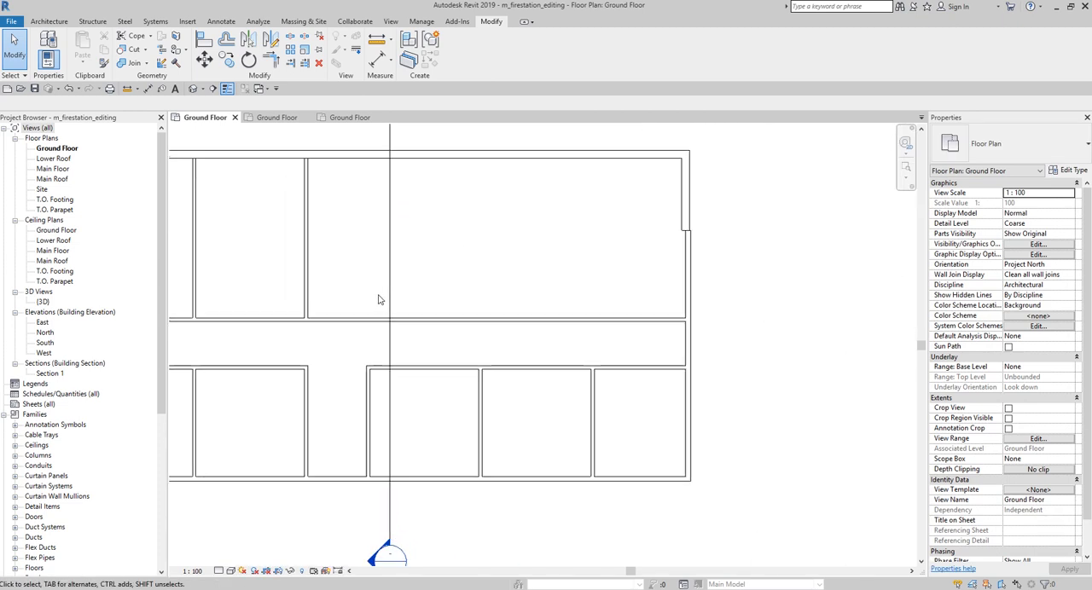
key(ctrl)
key(ctrl)
click(290, 38)
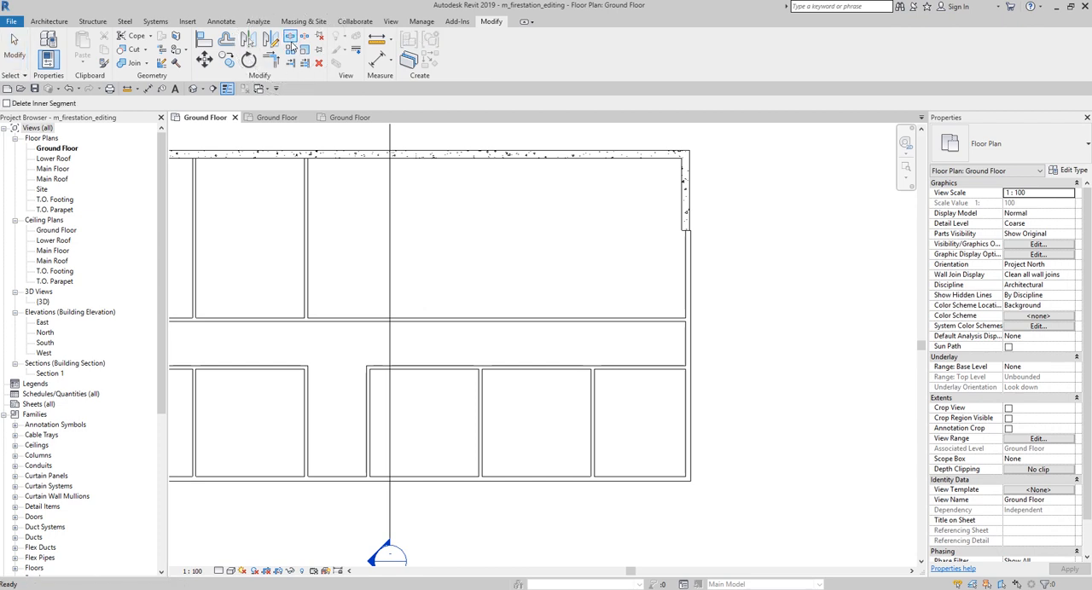
click(344, 317)
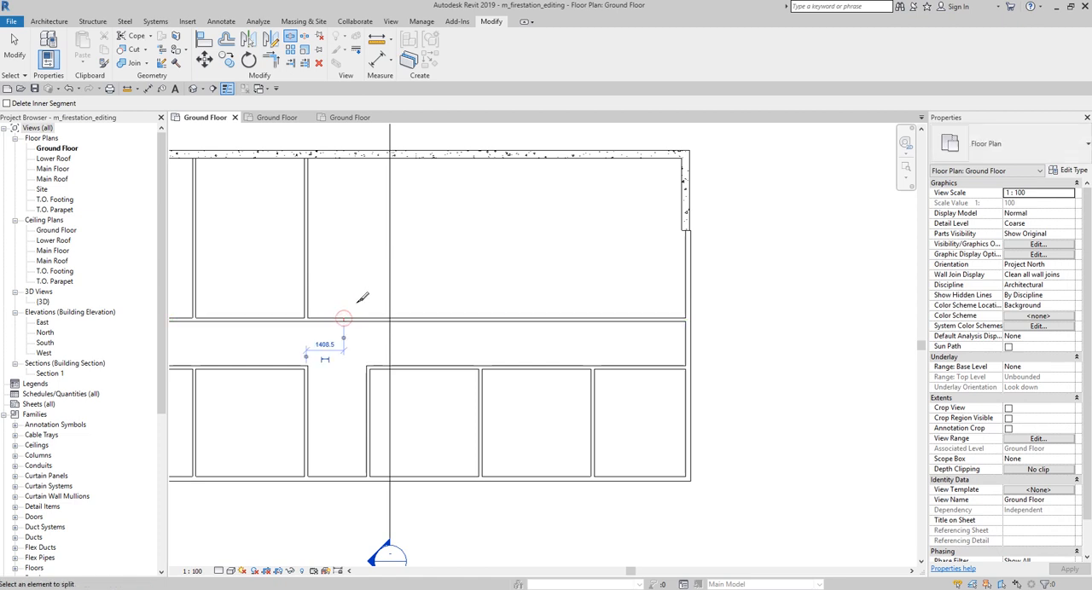
click(15, 53)
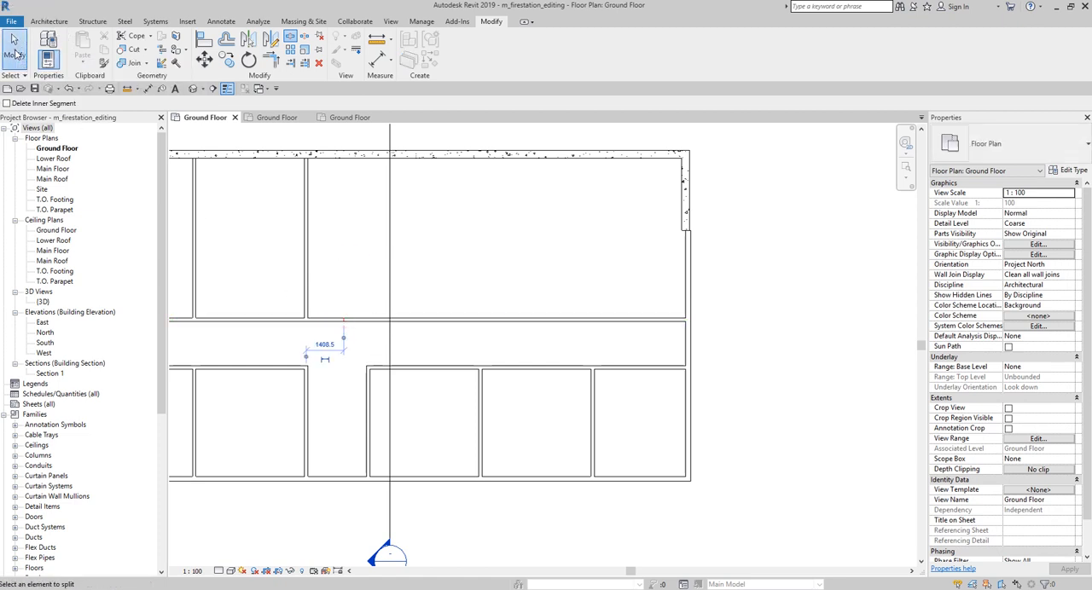
middle_drag(515, 296, 443, 256)
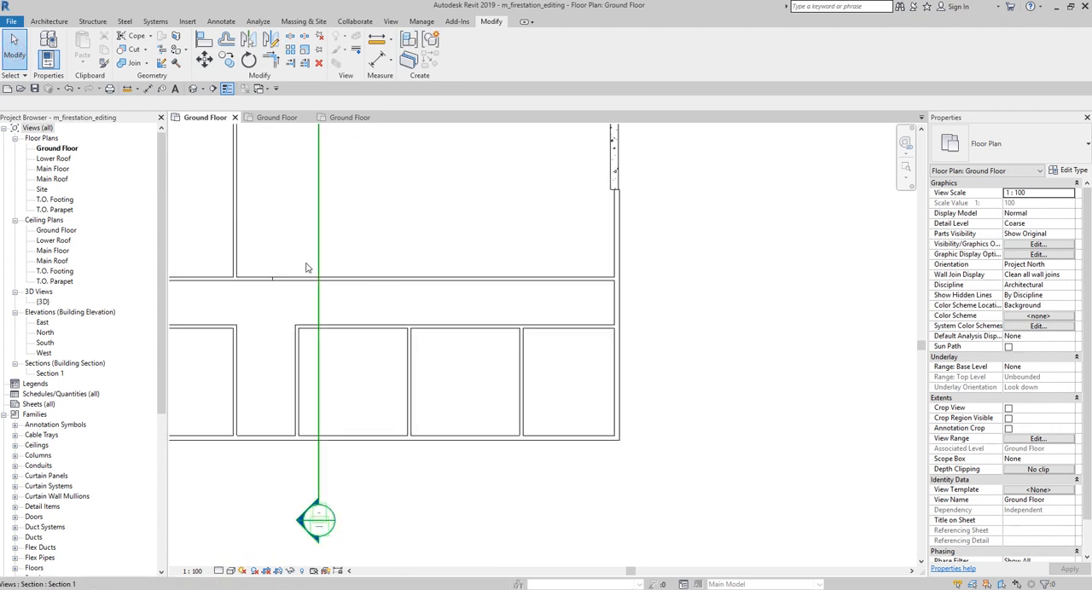
Step: Move the upper horizontal partition's eastern segment about 3287 mm north to the east concrete wall's south end, with Disjoin enabled
scroll(367, 291, up, 3)
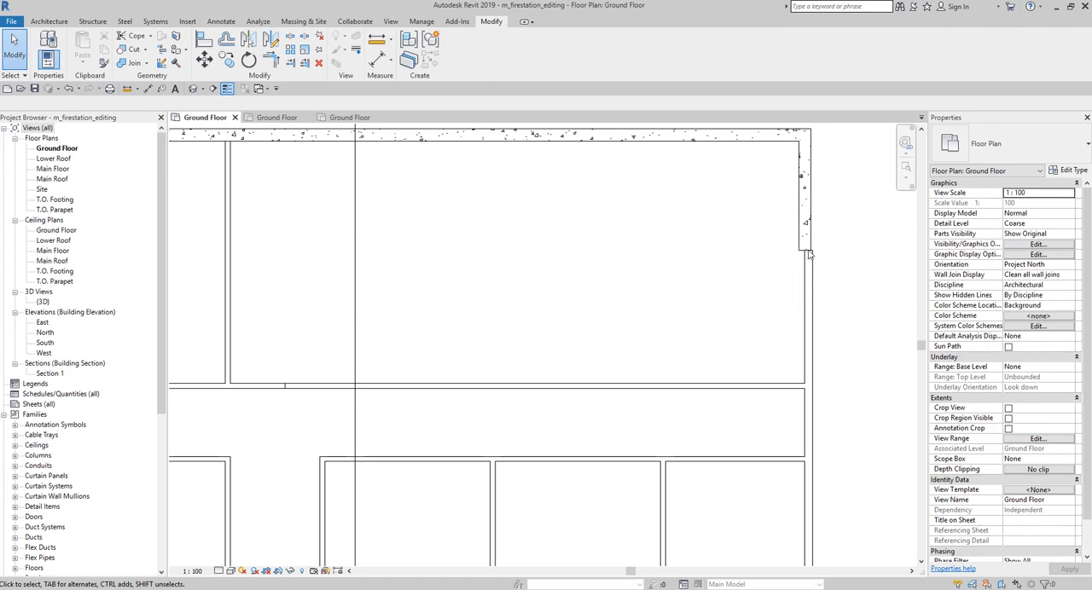
click(431, 386)
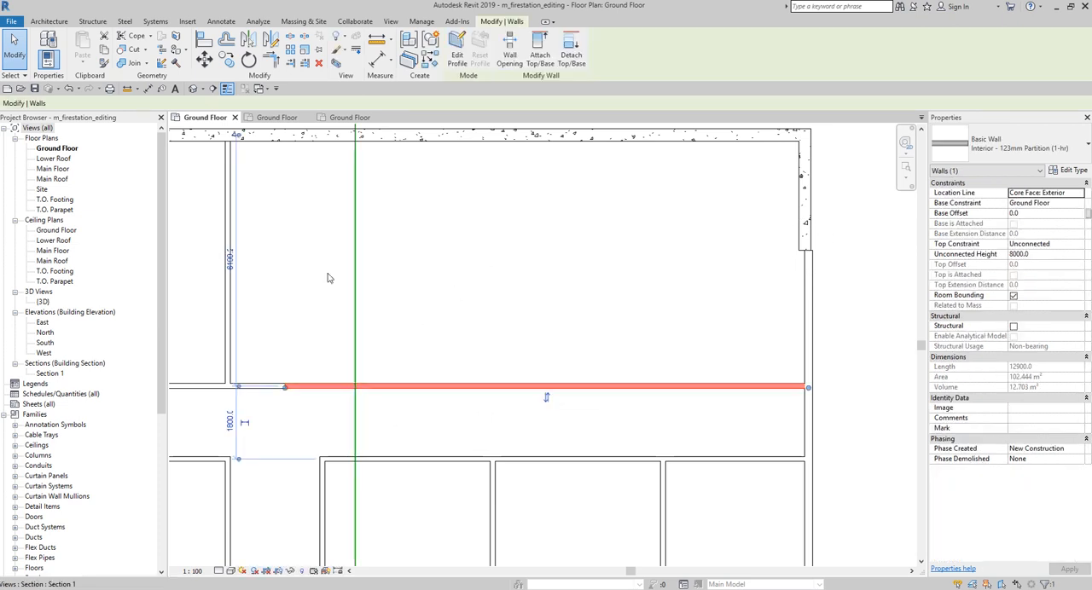
click(205, 59)
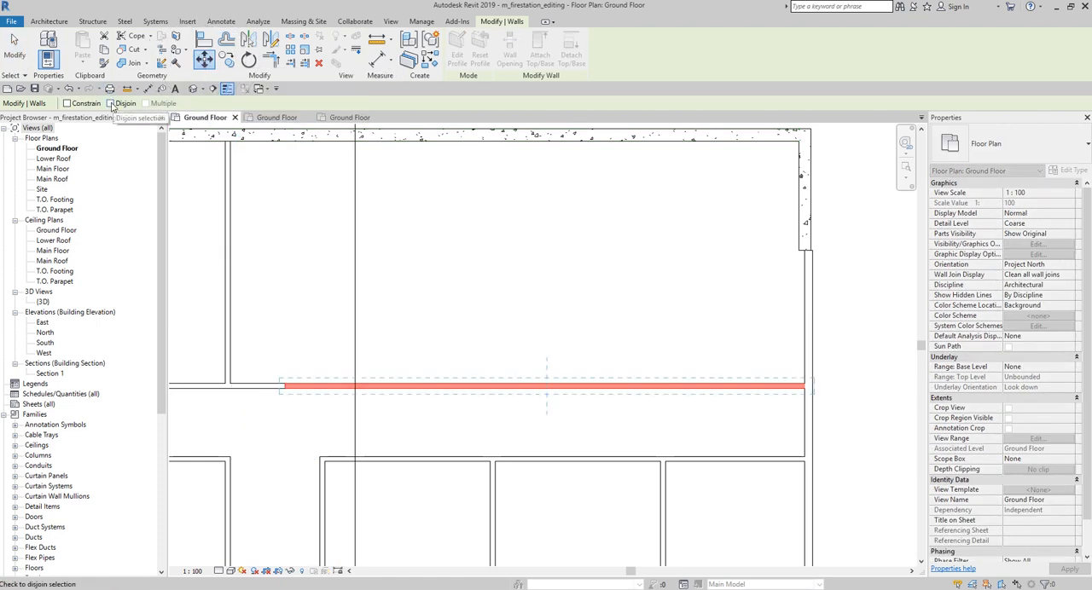
click(110, 103)
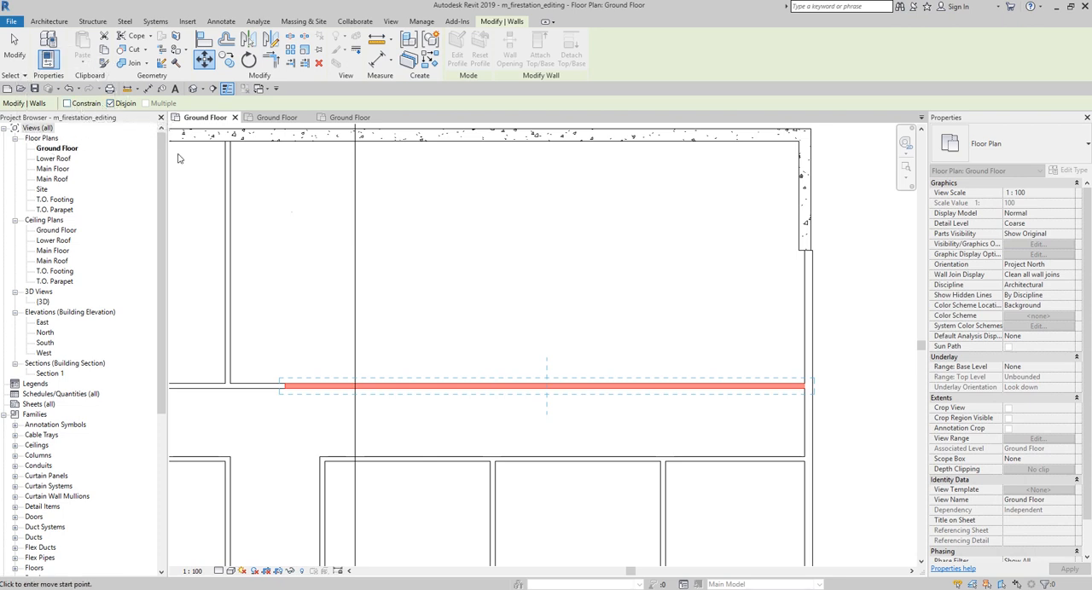
scroll(823, 407, up, 2)
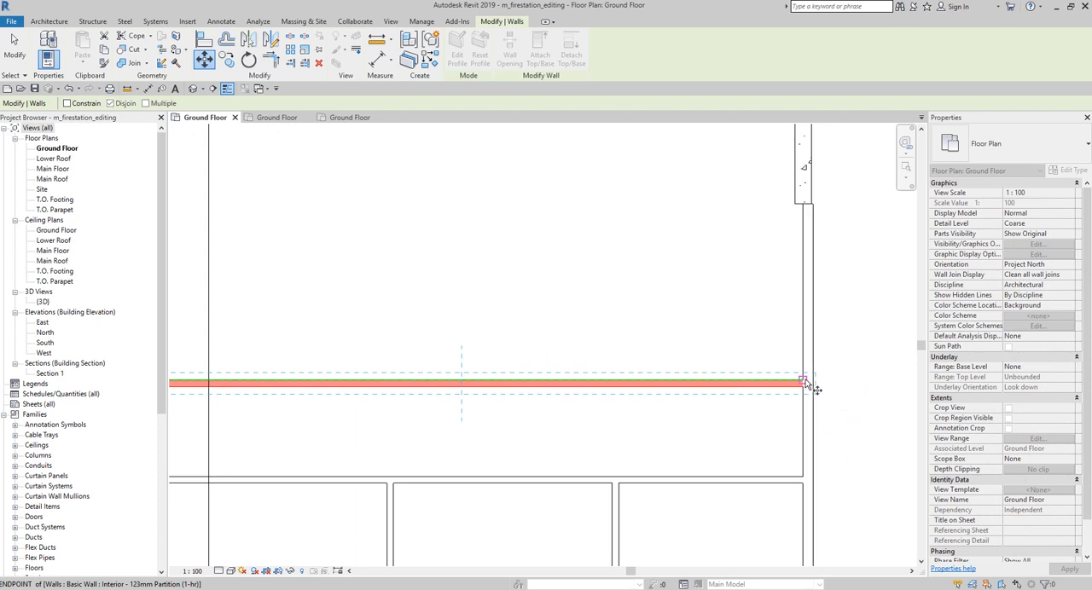
key(ctrl)
key(ctrl)
click(800, 384)
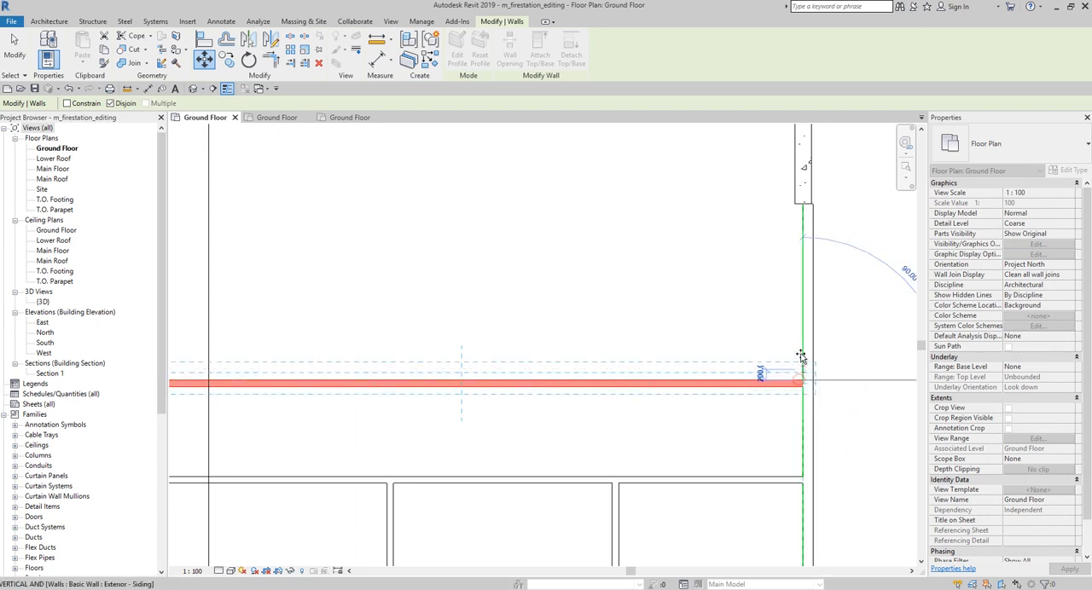
click(804, 206)
key(ctrl)
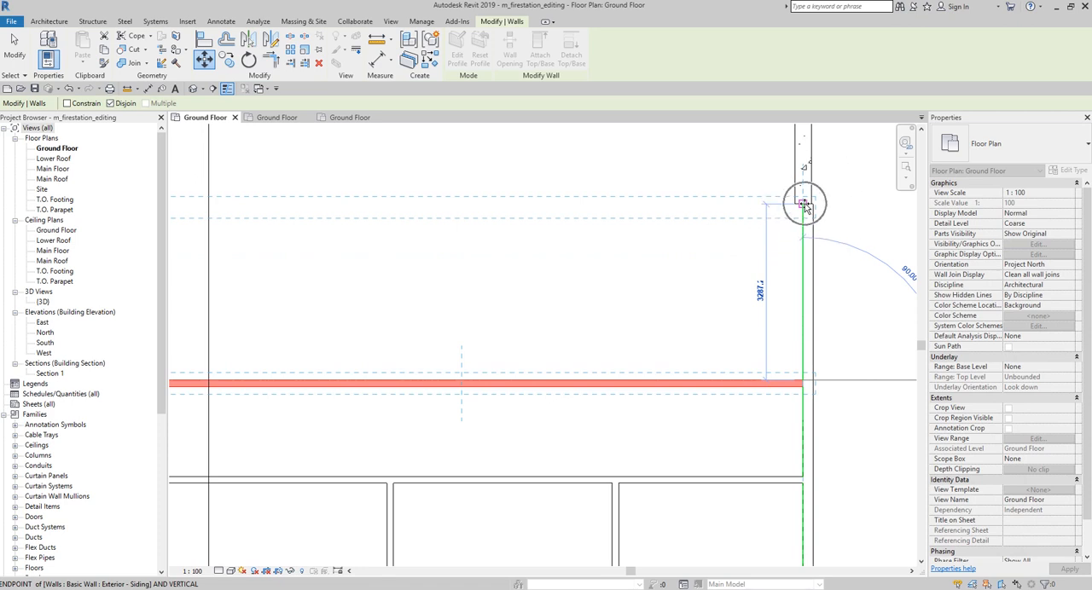
scroll(673, 348, down, 2)
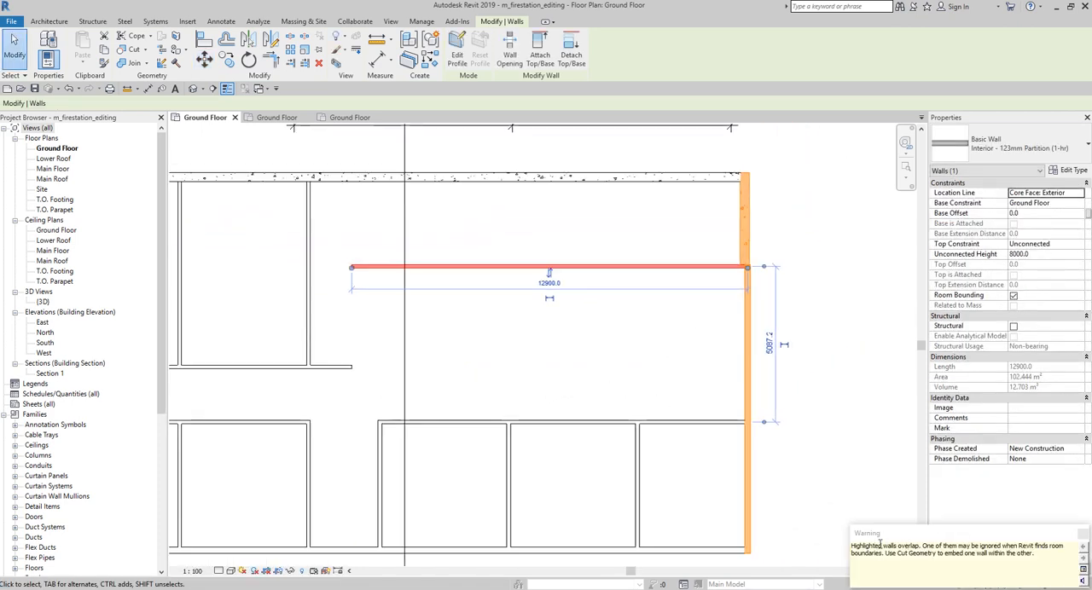
click(1082, 534)
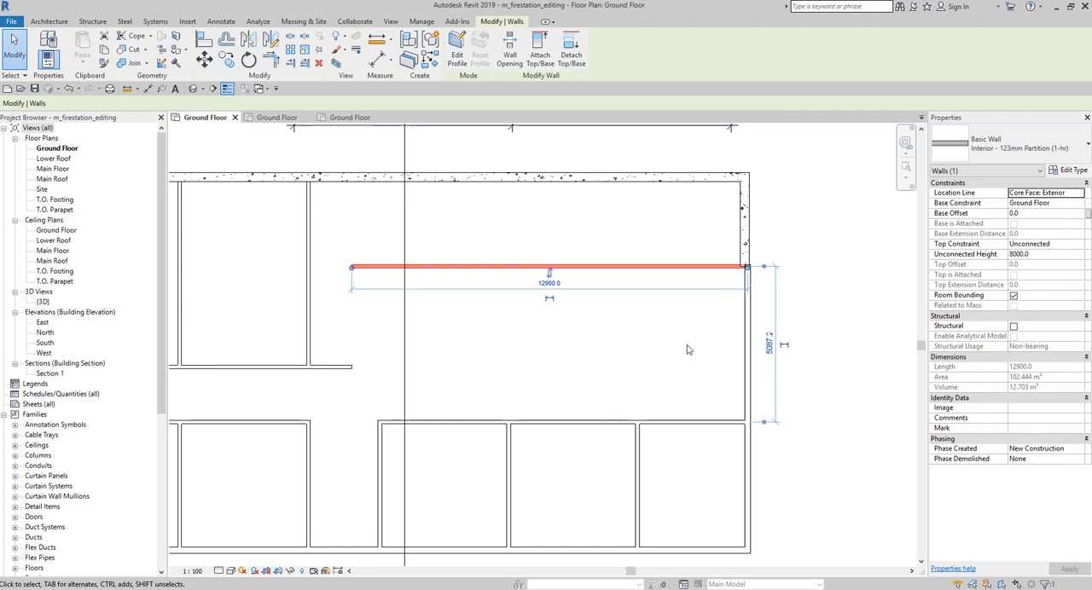
click(552, 241)
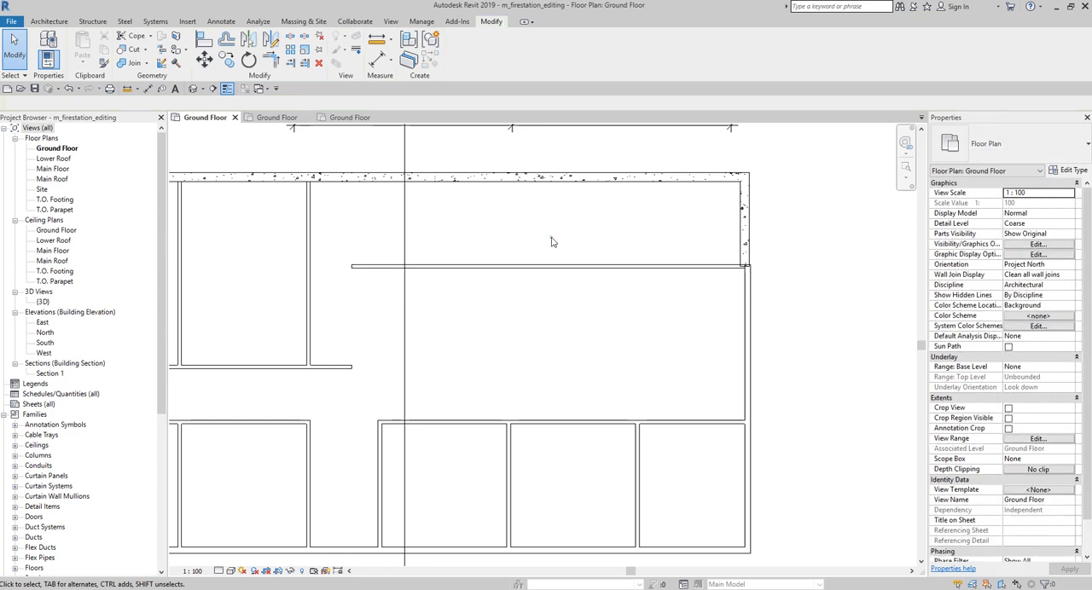
Step: Create four successive eastward offset copies at 3000 mm spacing, starting from the easternmost vertical partition north of the corridor
scroll(586, 250, up, 3)
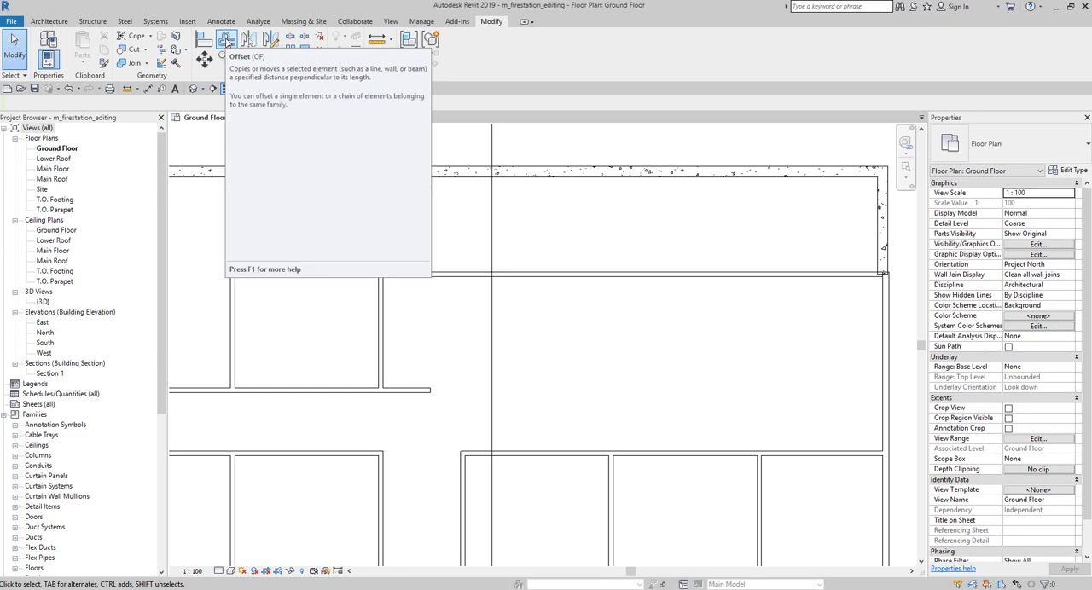
click(226, 40)
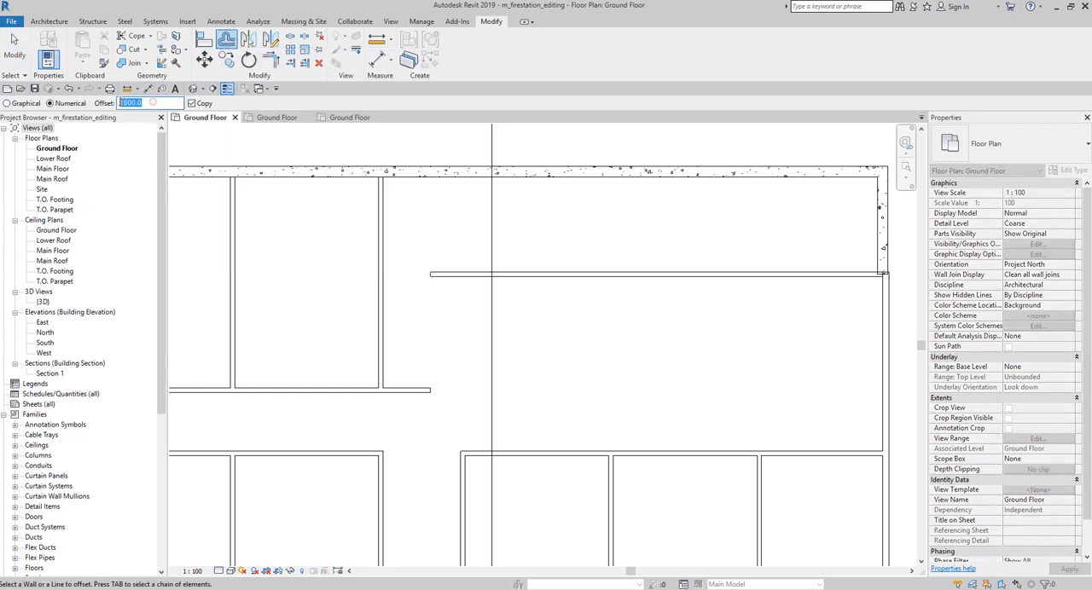
double_click(152, 103)
text(30)
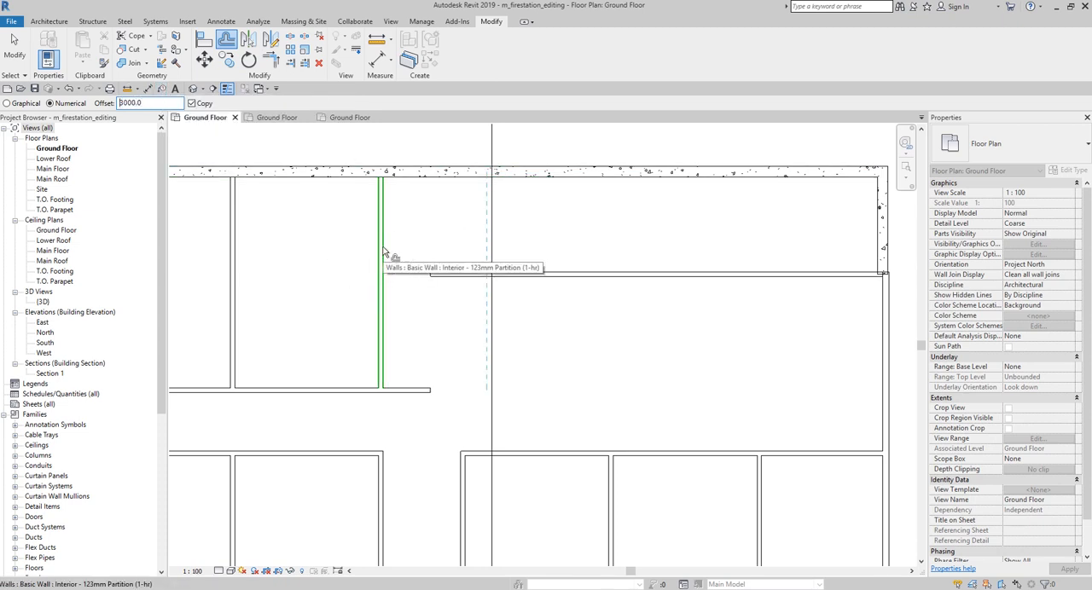
click(391, 256)
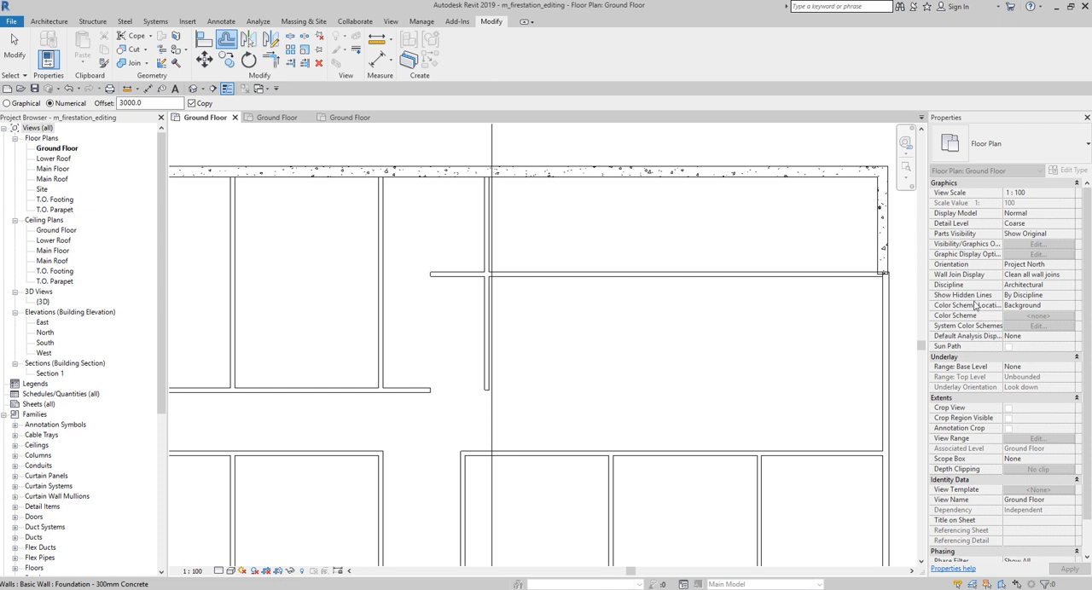
click(487, 245)
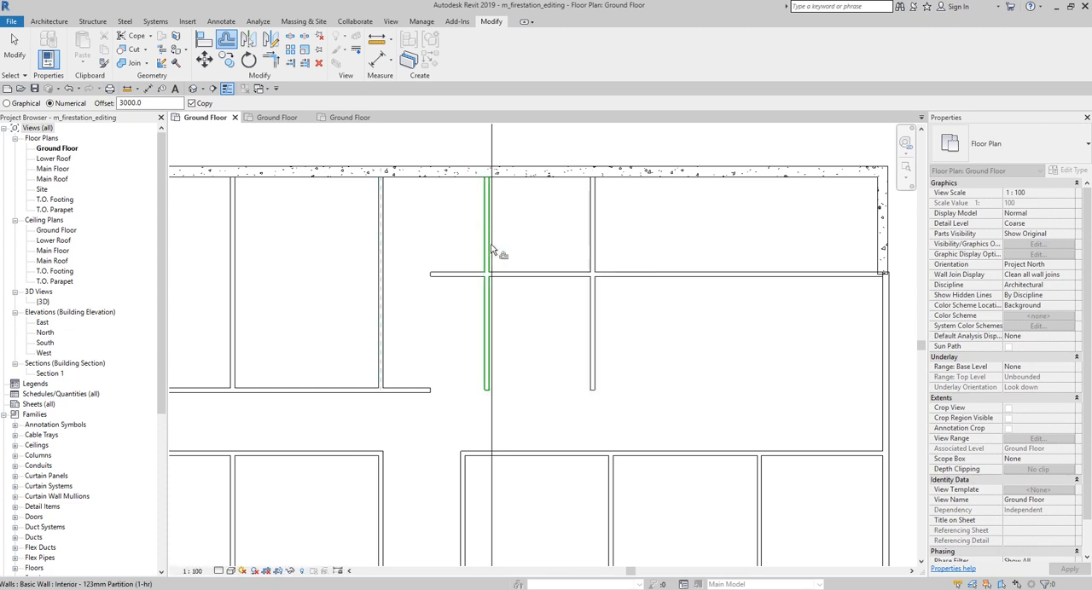
click(606, 247)
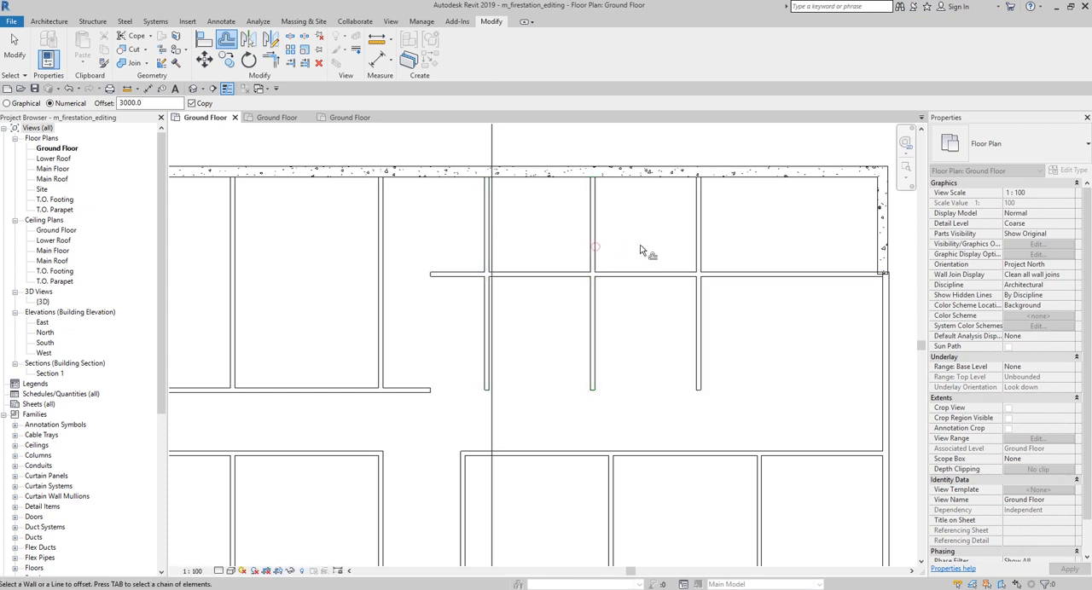
click(701, 245)
scroll(725, 306, down, 2)
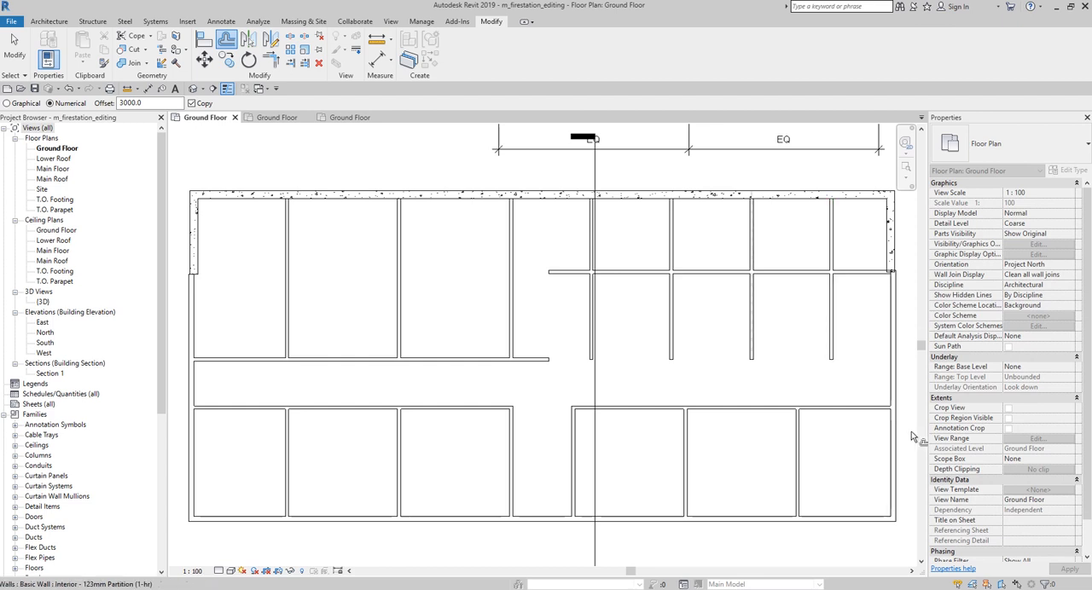
click(14, 56)
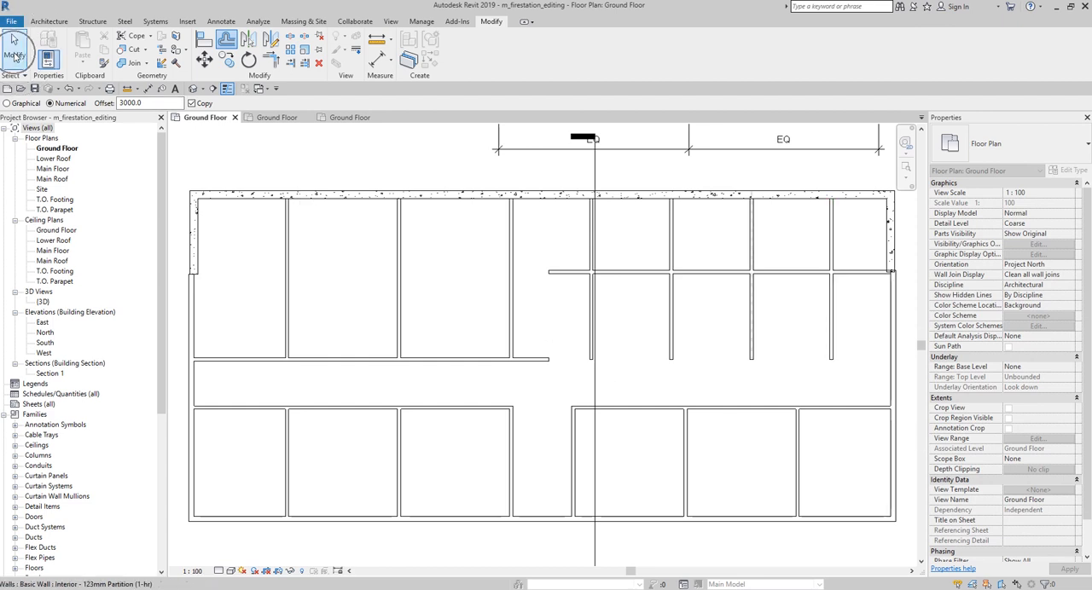
Step: Trim the upper horizontal partition's western segment to a corner with the vertical partition just west of its free east end
scroll(566, 300, up, 2)
middle_drag(640, 317, 565, 313)
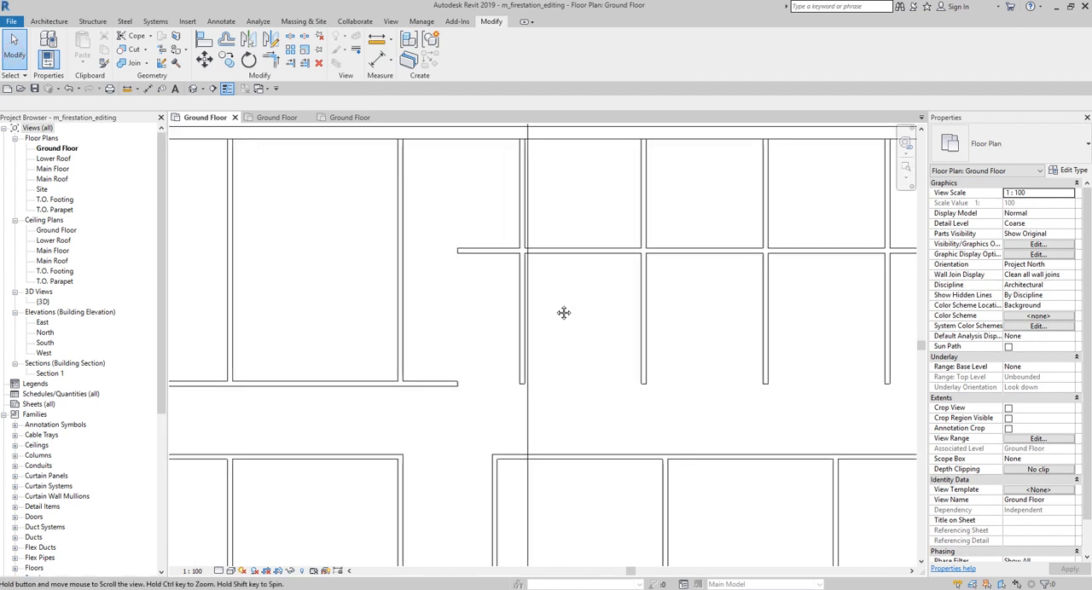
click(420, 383)
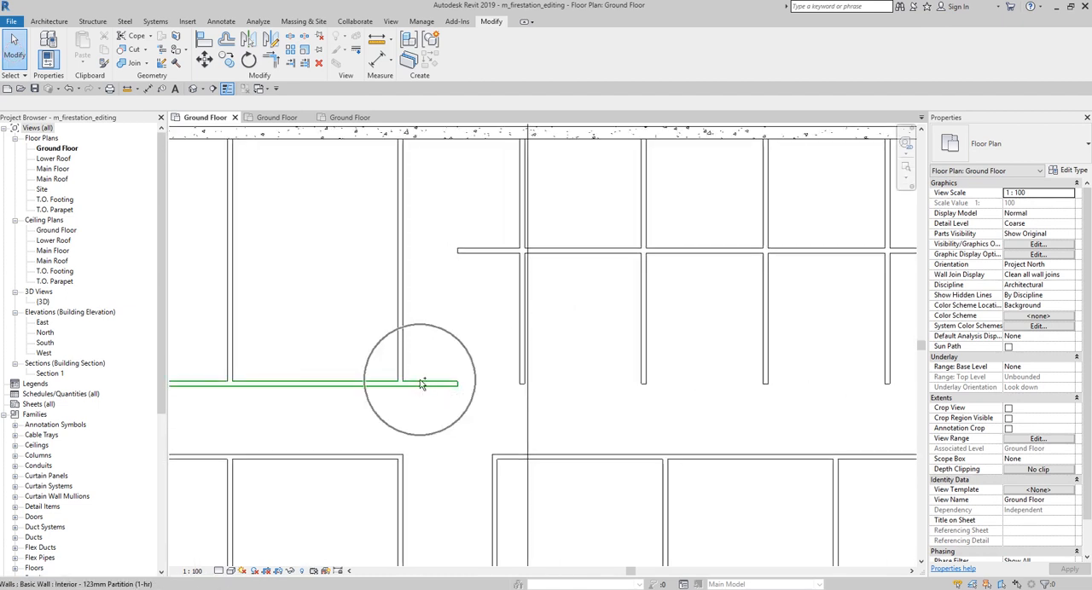
click(270, 61)
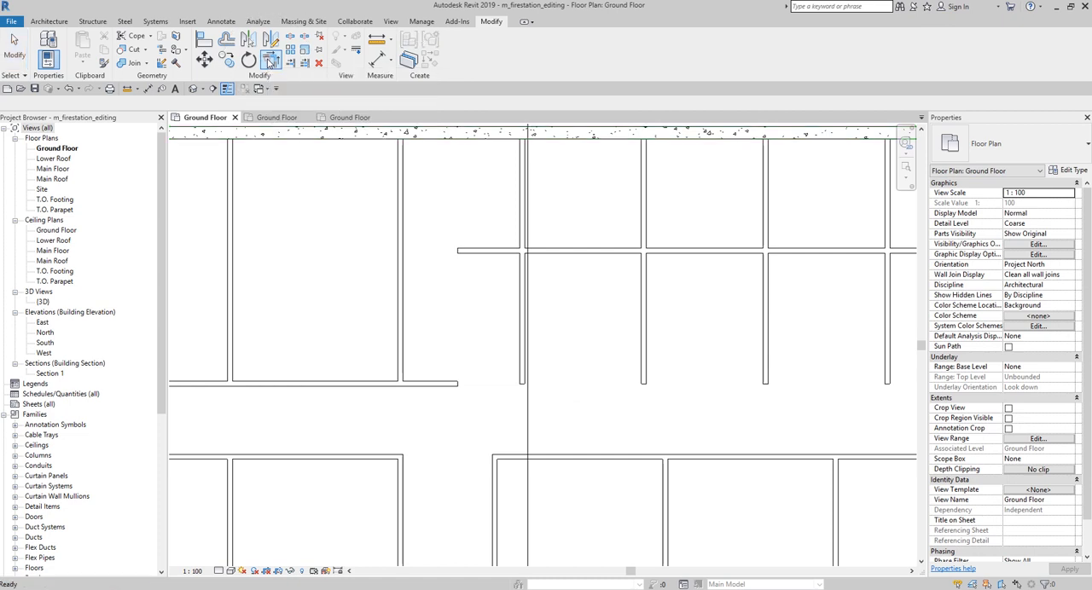
click(346, 386)
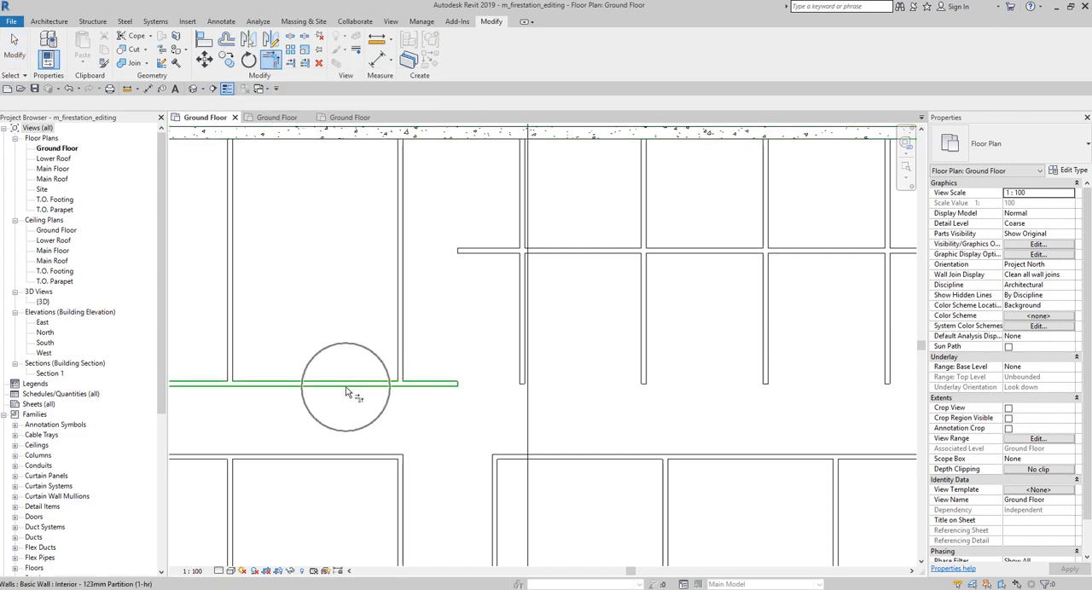
click(405, 321)
Step: Extend the moved horizontal partition west to the corner room's east partition with Trim/Extend Single Element
click(468, 255)
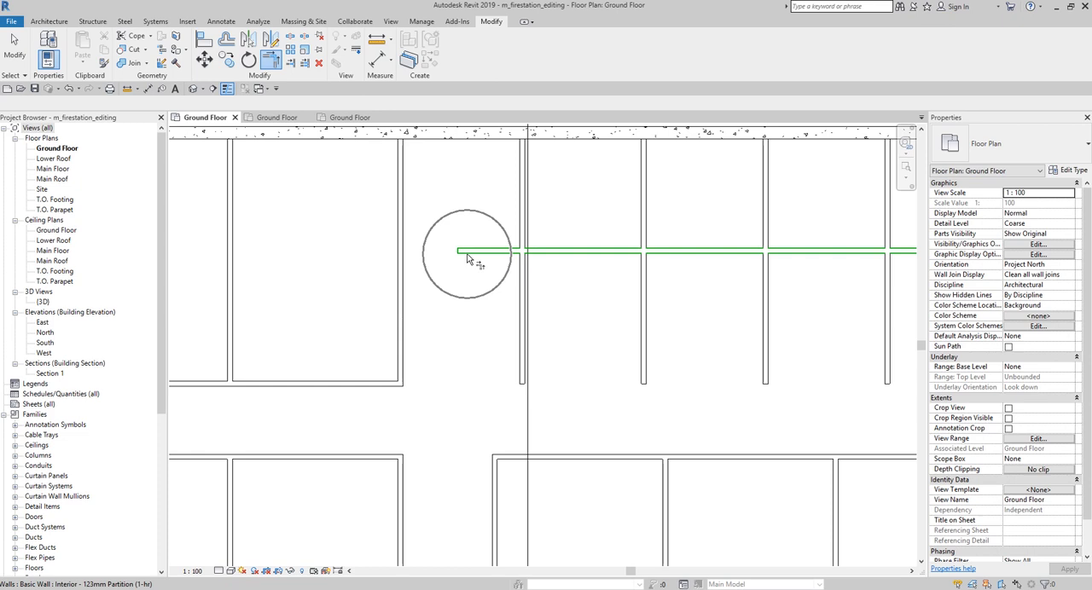
click(398, 253)
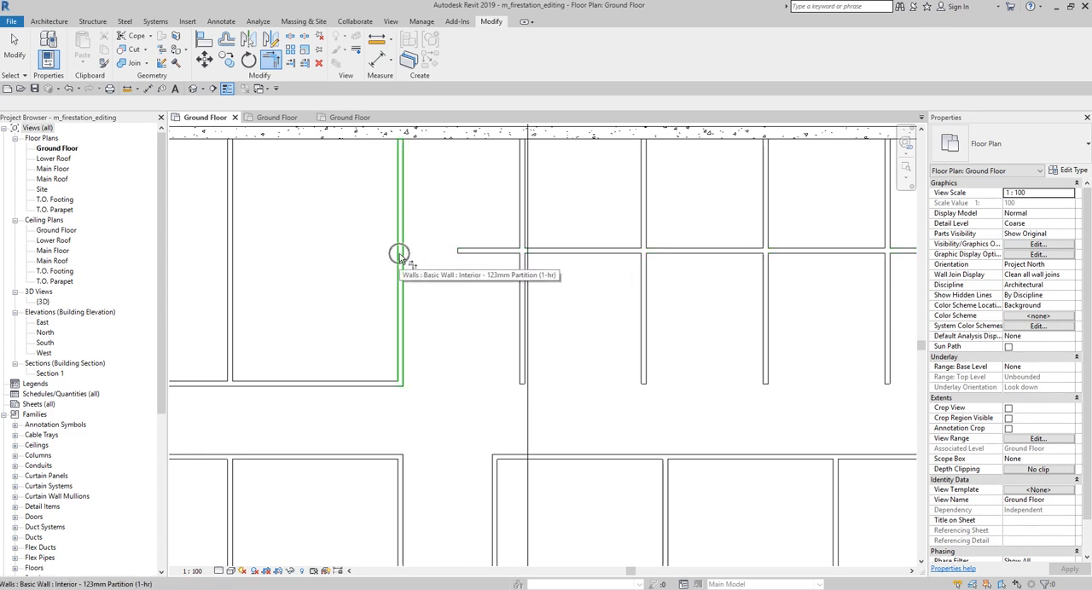
click(290, 64)
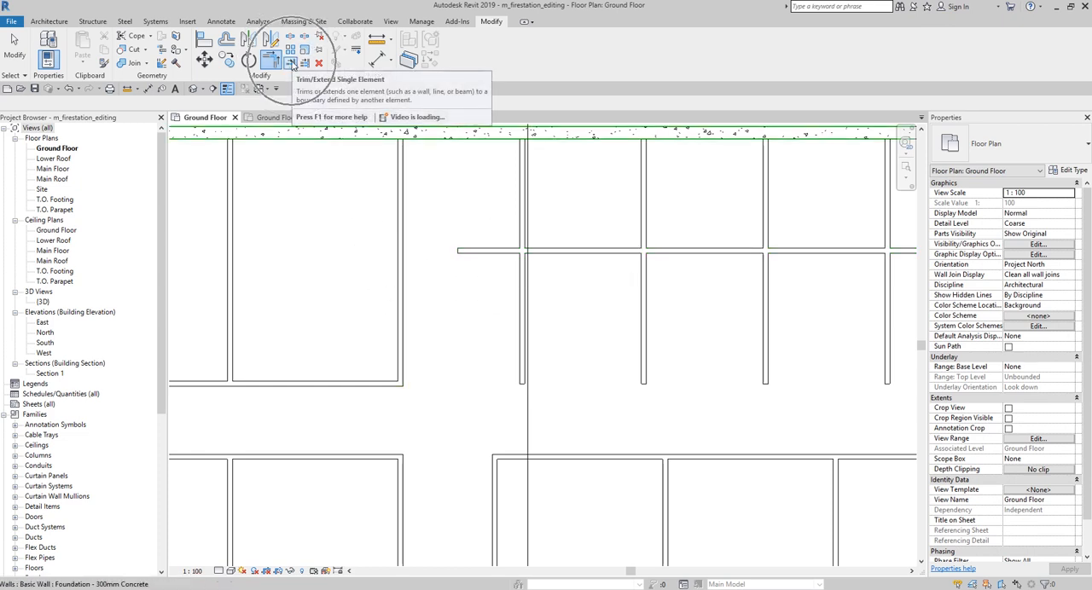
click(292, 65)
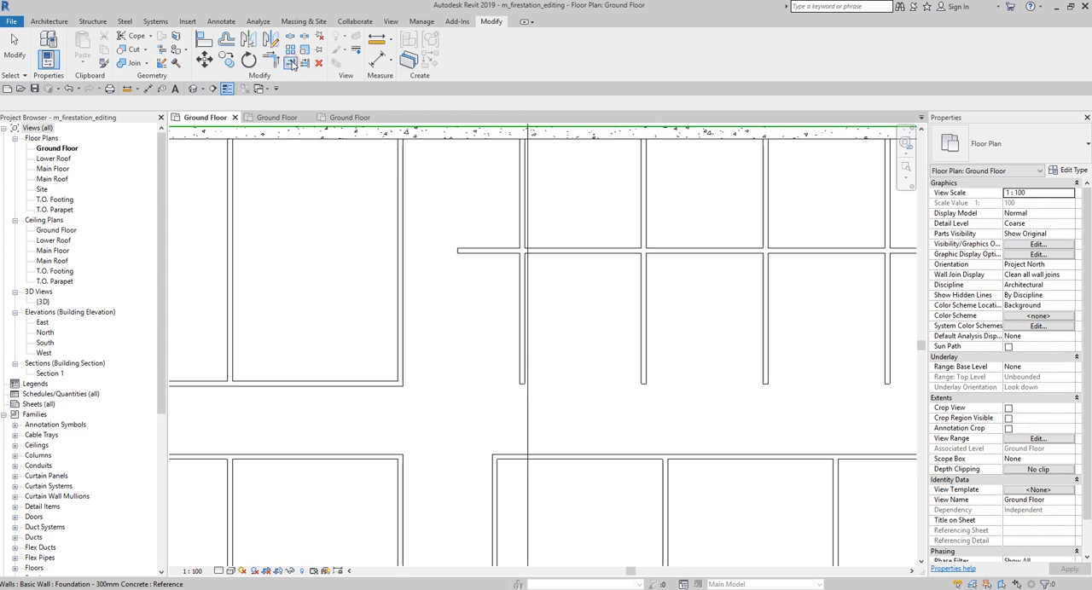
click(400, 280)
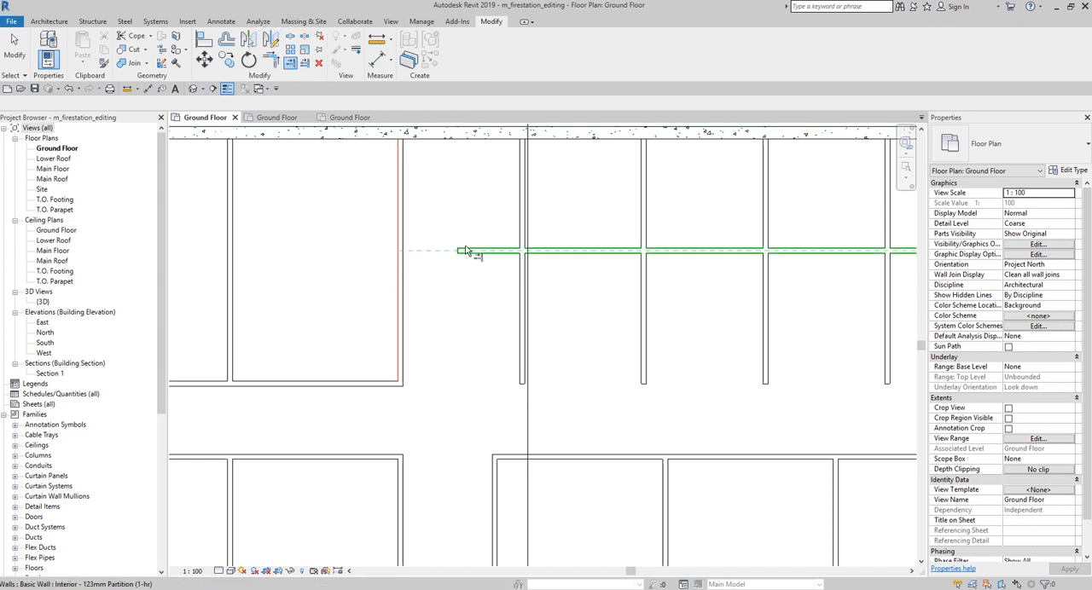
click(463, 247)
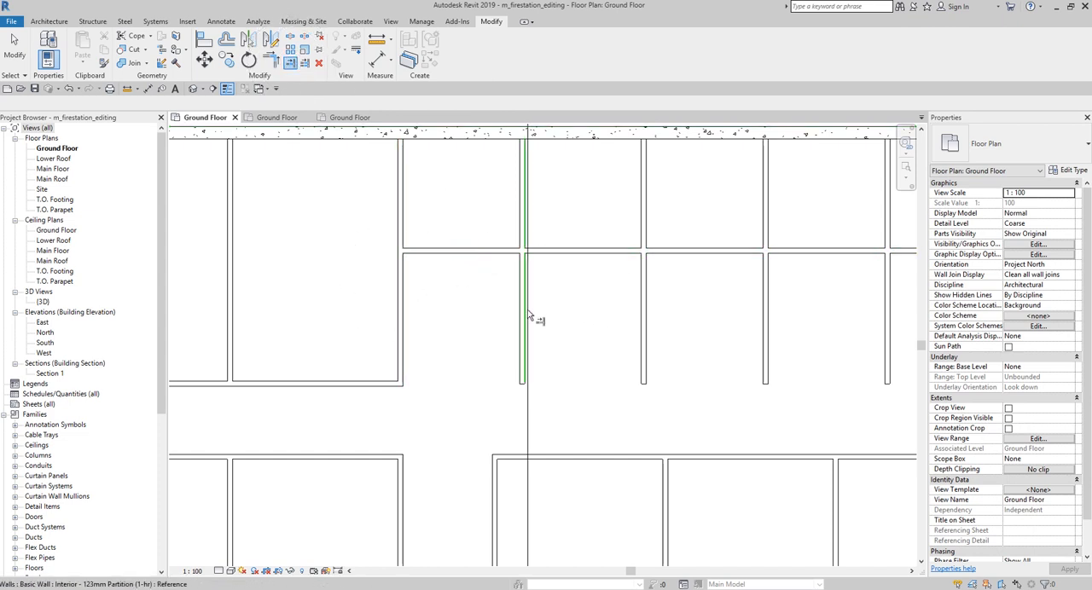
click(644, 321)
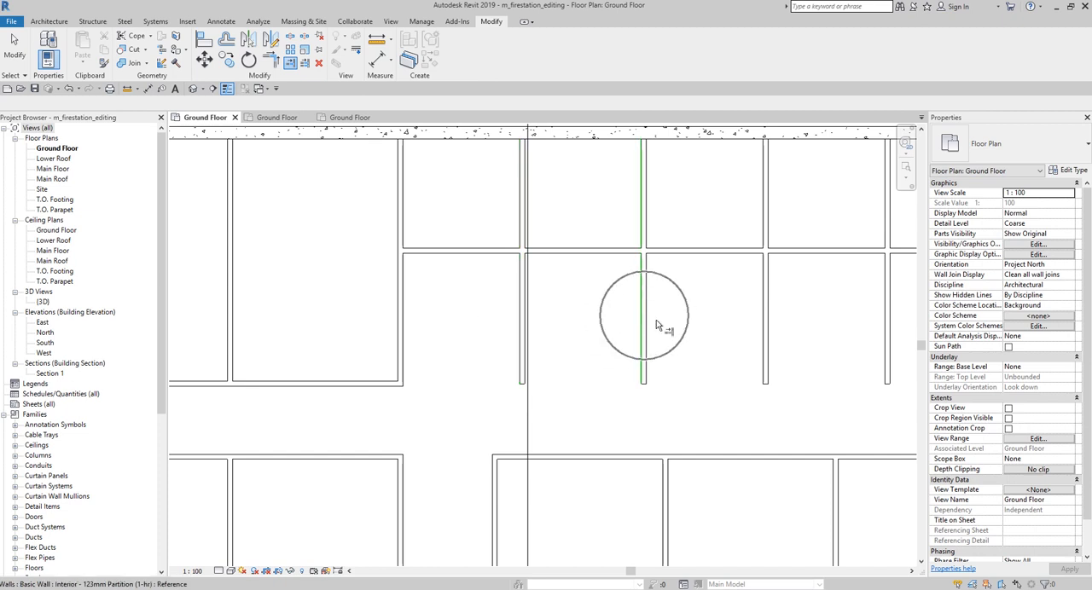
click(768, 333)
click(840, 251)
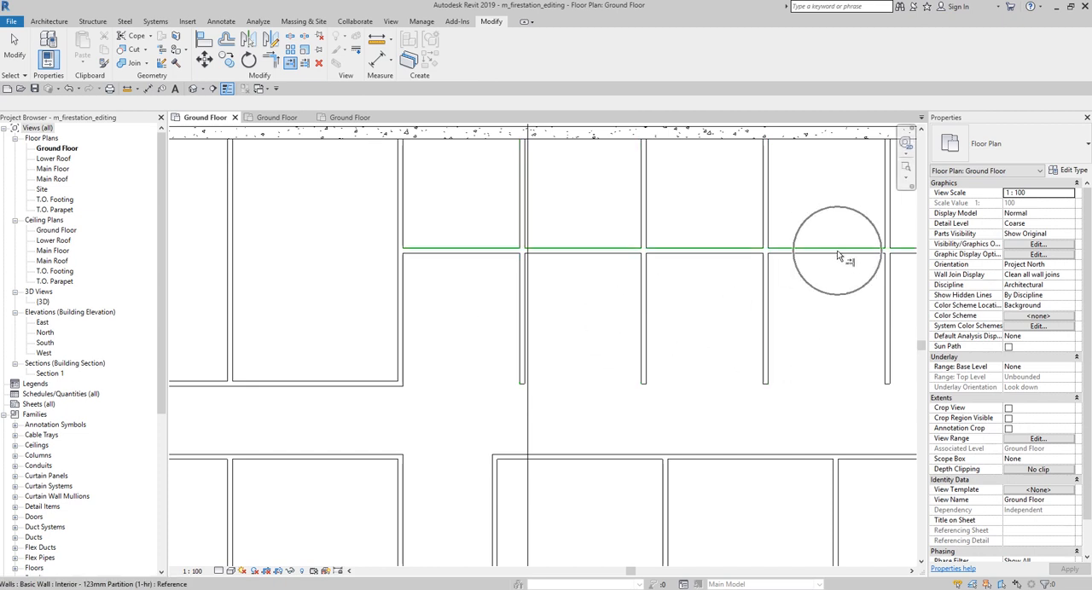
Step: Trim the four vertical partitions to the upper horizontal partition with Trim/Extend Multiple Elements, keeping their northern parts
click(305, 64)
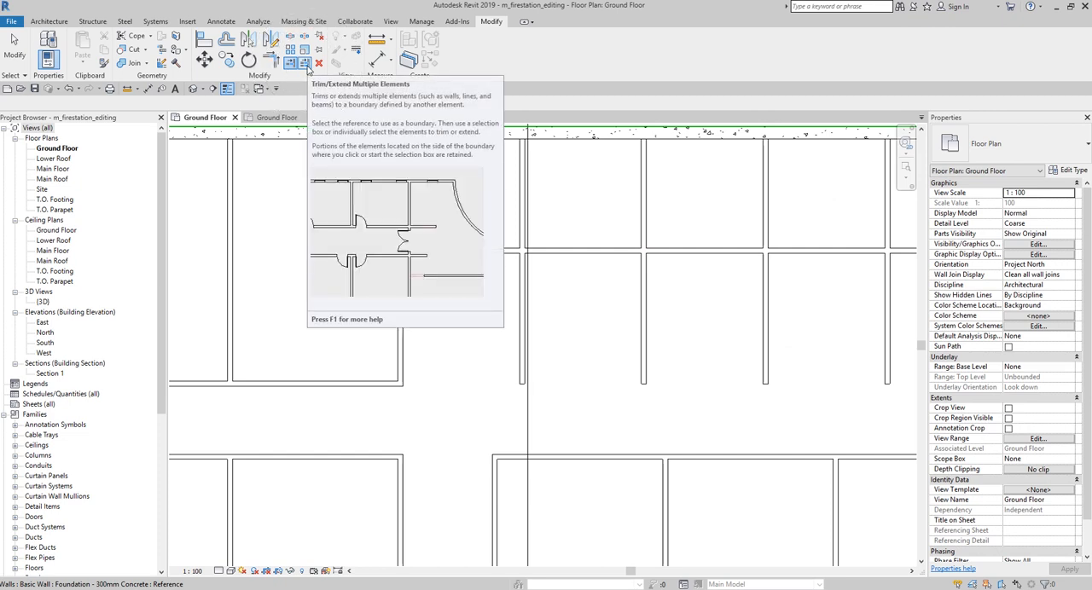
click(306, 65)
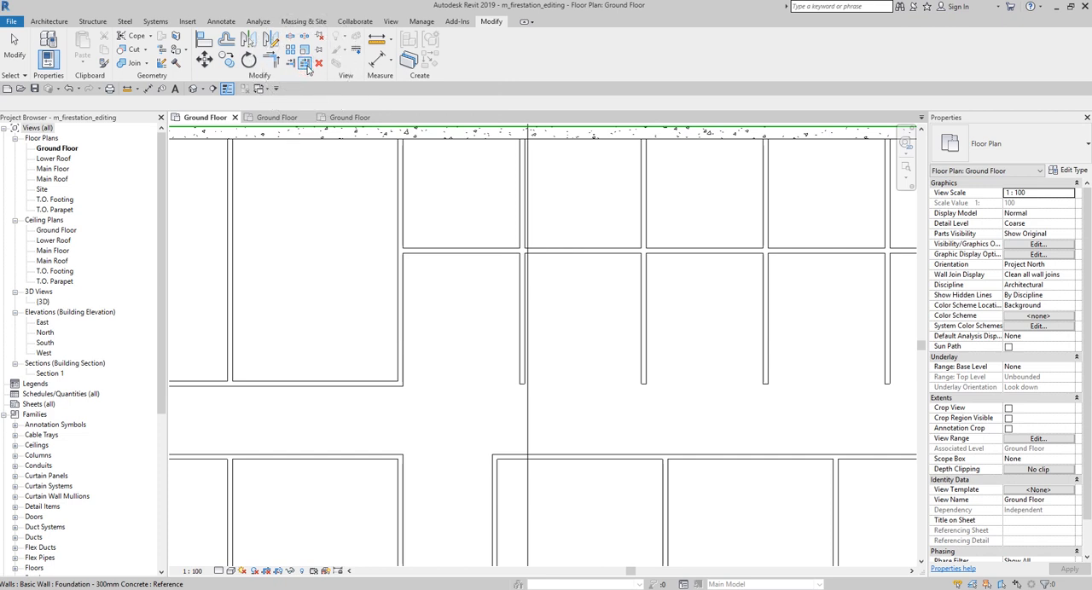
click(306, 64)
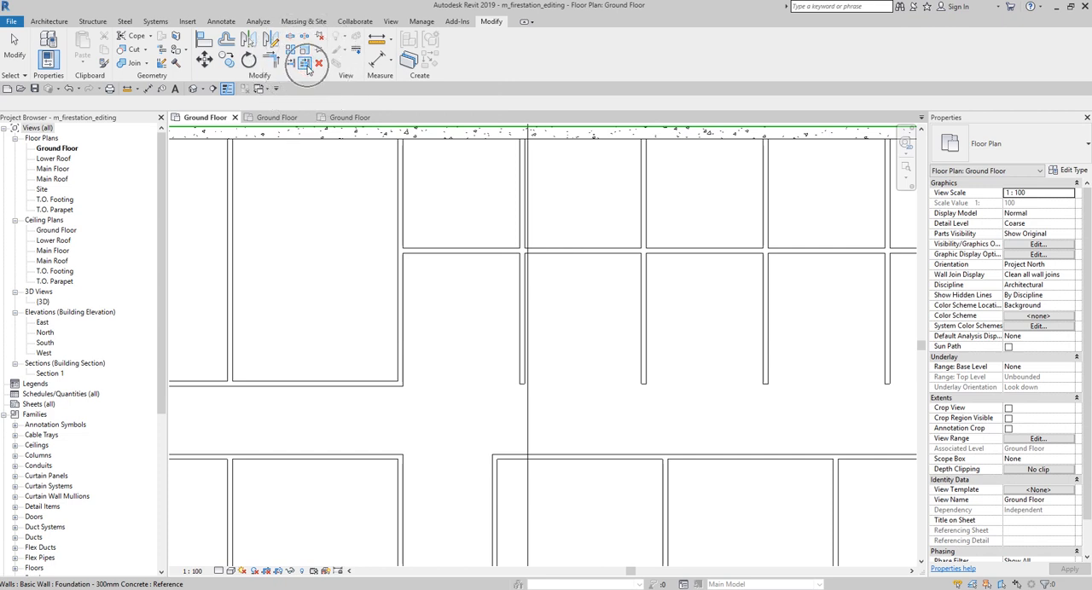
click(472, 249)
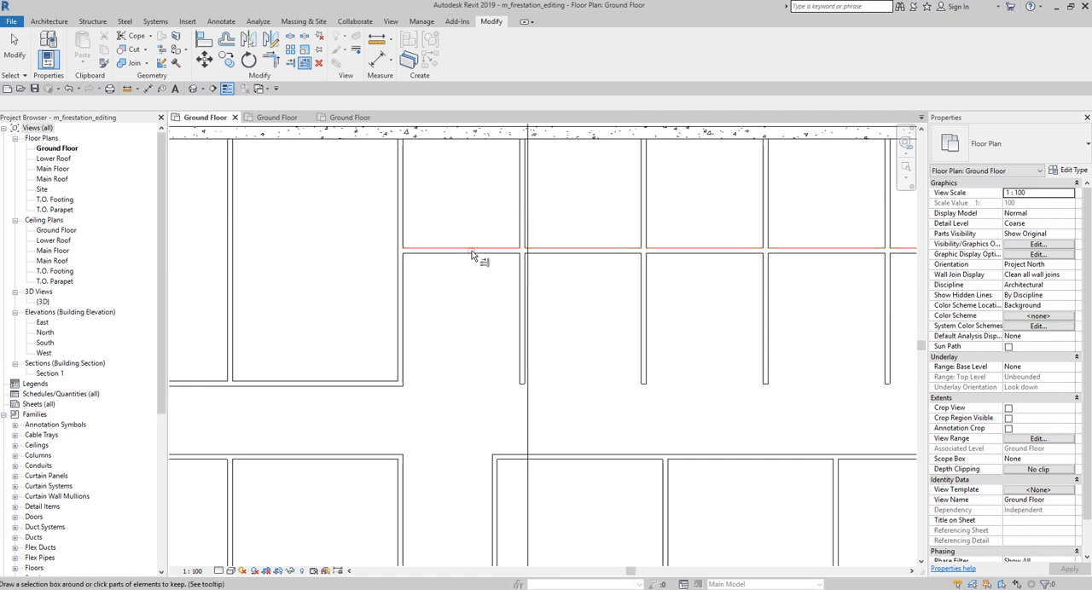
click(520, 199)
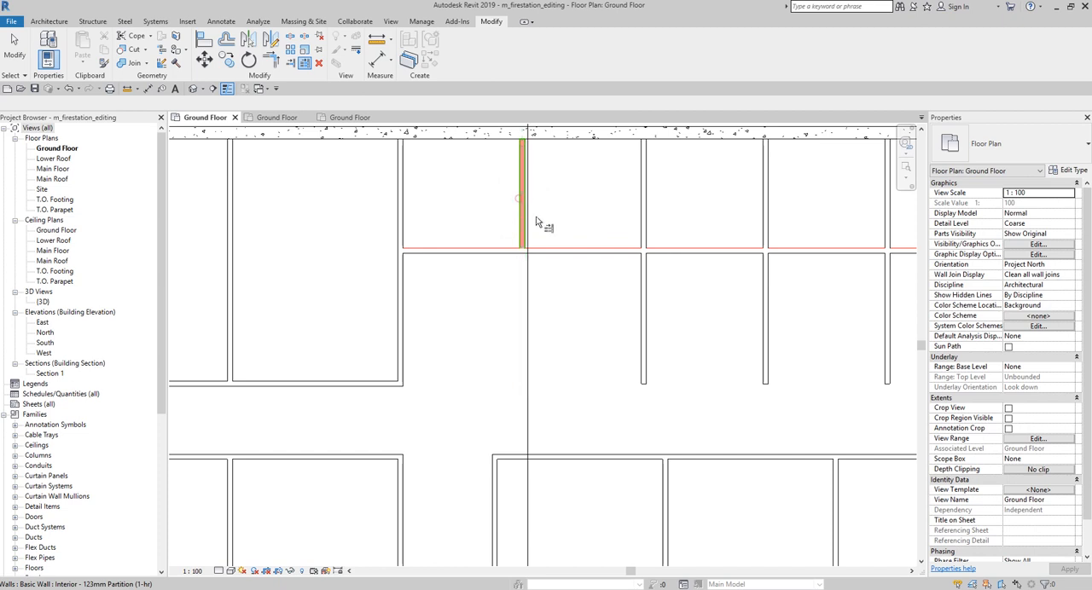
click(643, 212)
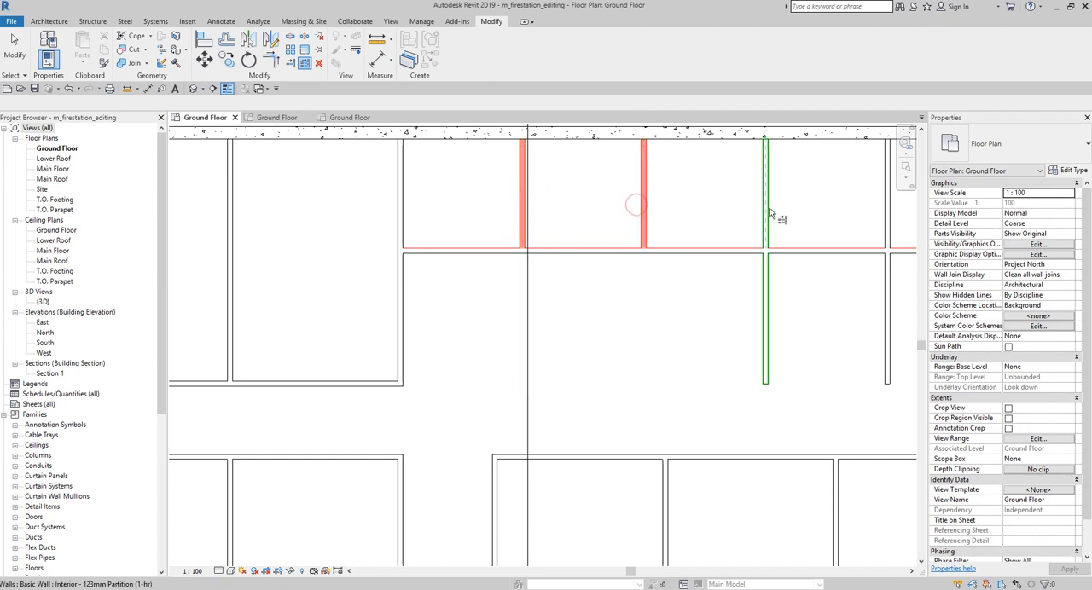
click(770, 213)
click(884, 221)
scroll(809, 325, down, 1)
middle_drag(810, 325, 656, 338)
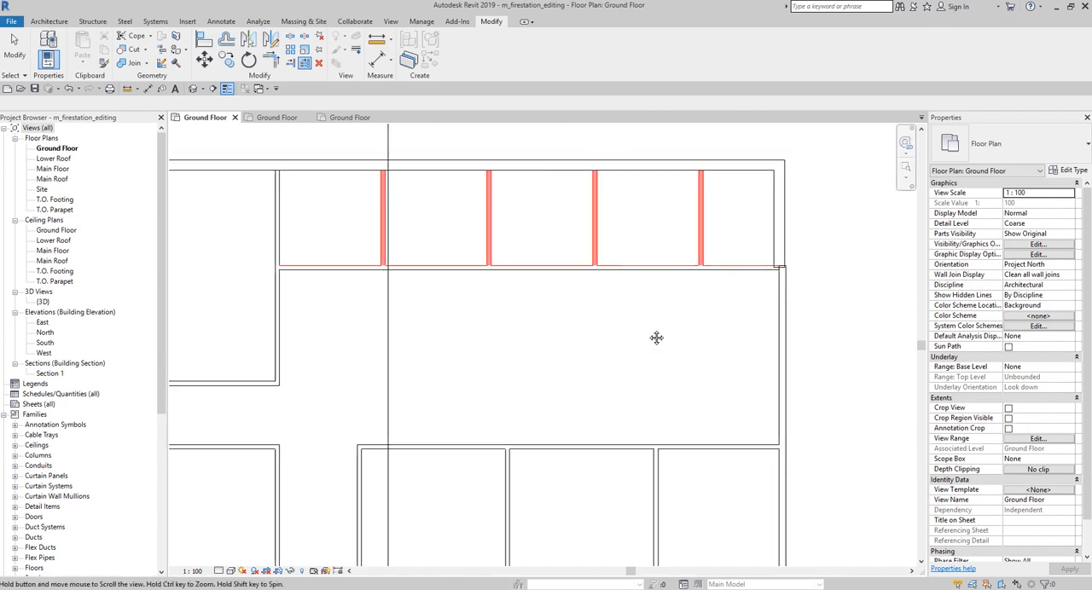
click(17, 53)
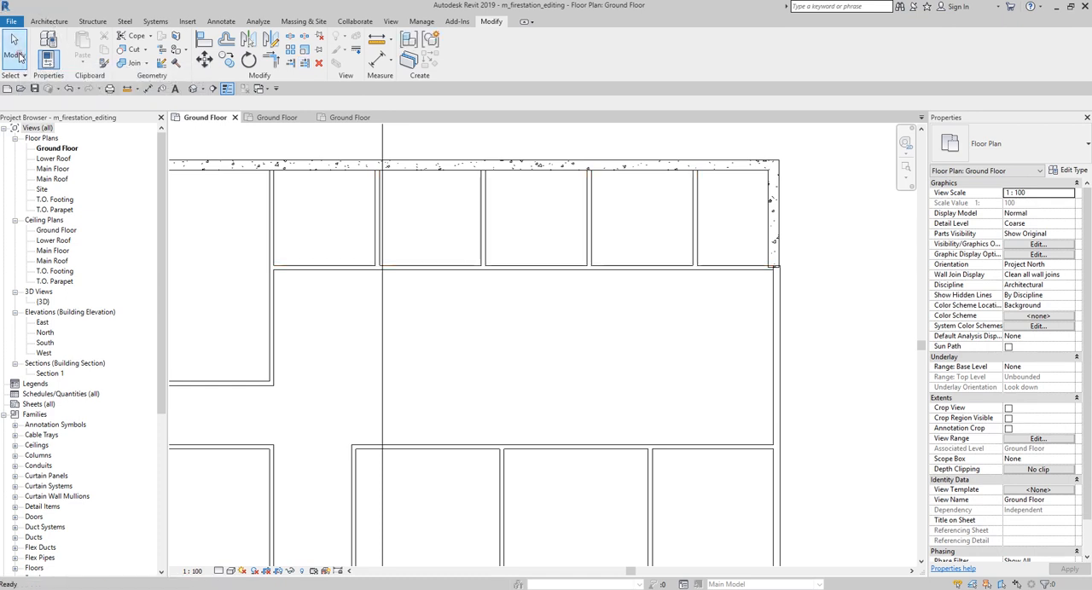
scroll(767, 382, down, 4)
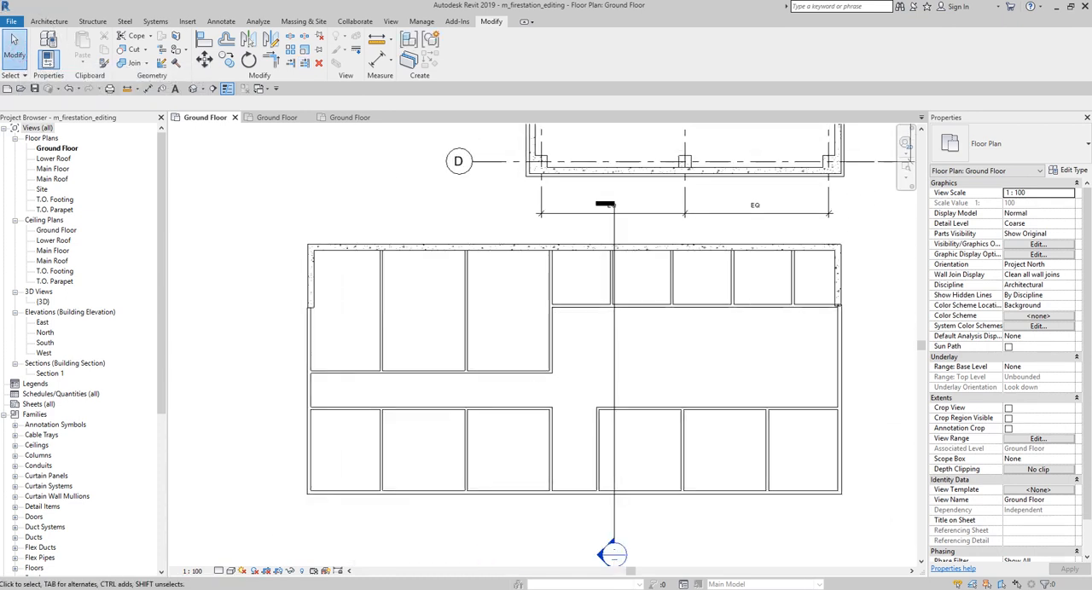
scroll(650, 358, up, 1)
middle_drag(673, 362, 656, 336)
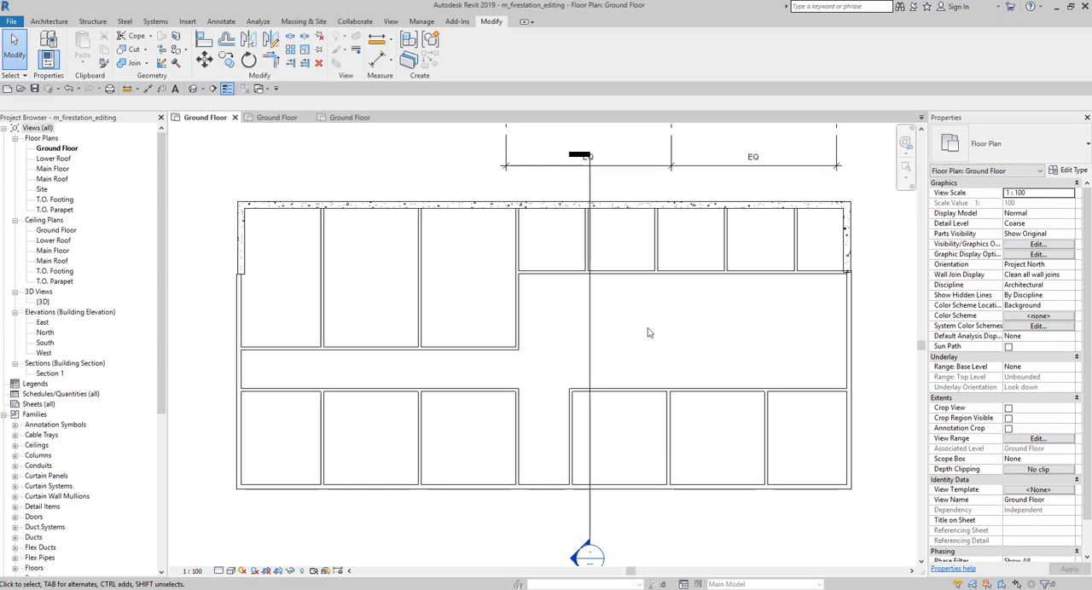
middle_drag(657, 333, 653, 317)
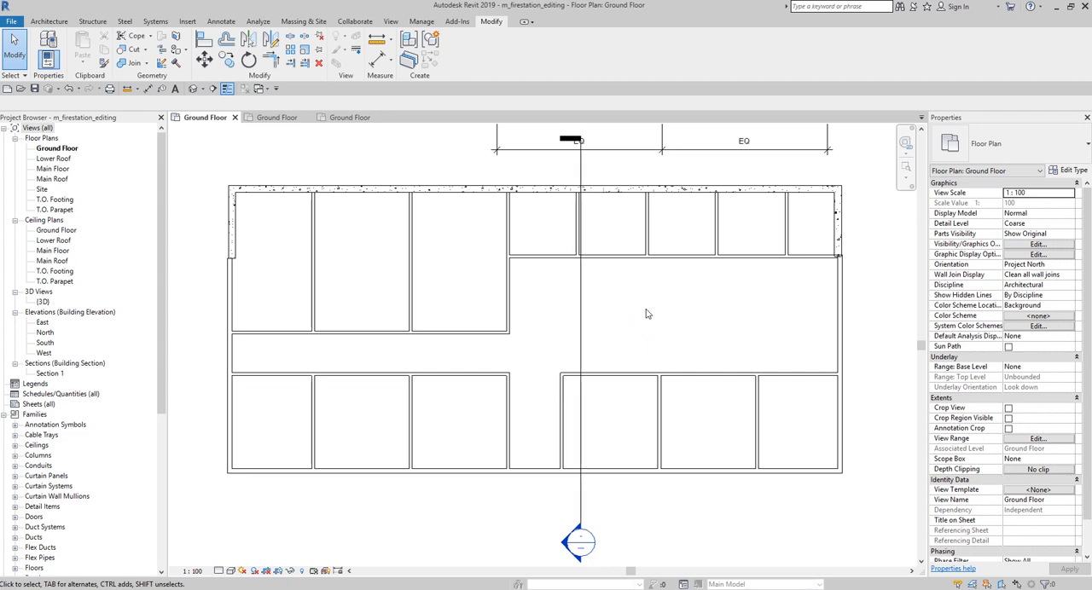
Step: Open the {3D} view of the building and set its visual style to Shaded
double_click(43, 302)
scroll(467, 379, up, 2)
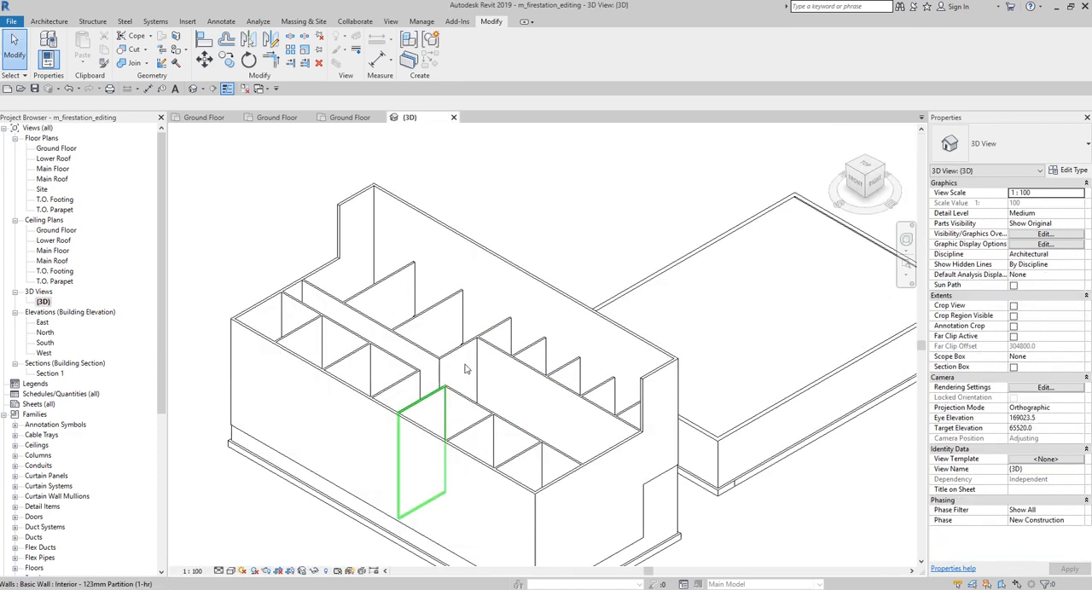
scroll(571, 179, up, 1)
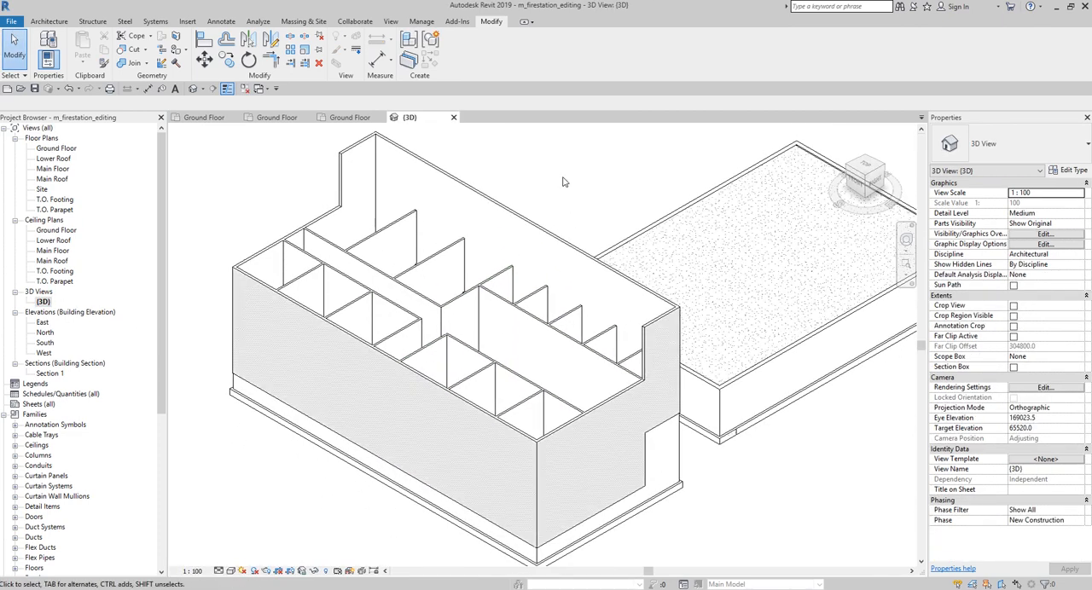
key(s)
key(d)
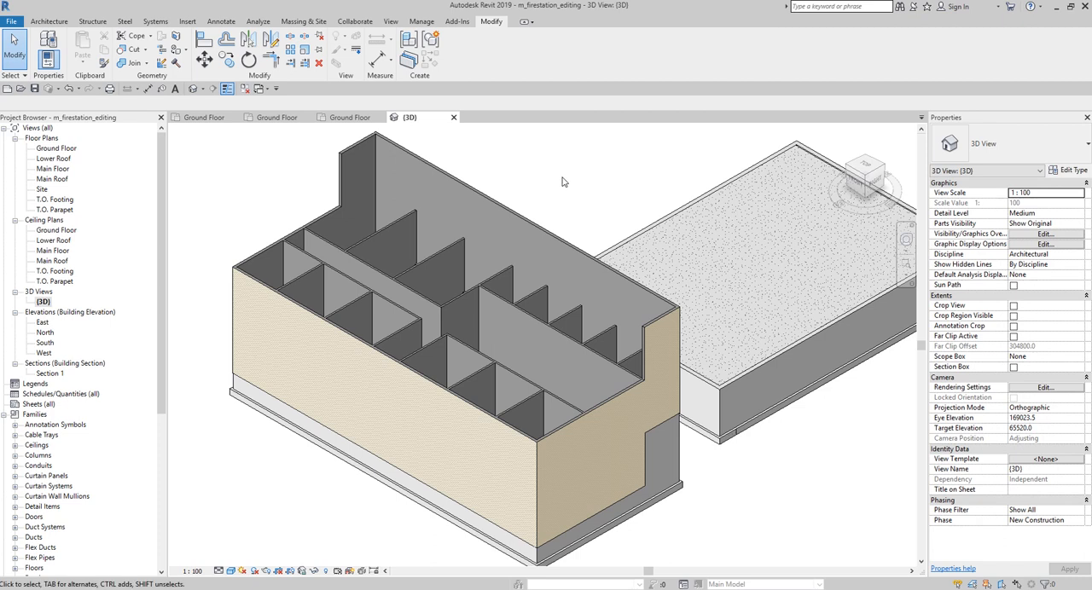